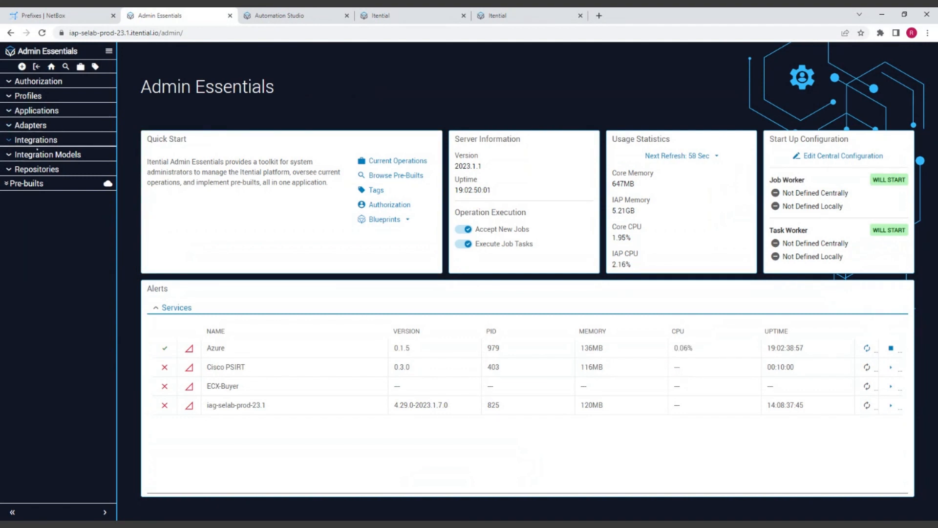
Review the list of available adapters in Admin Essentials, and collapse it again
click(26, 126)
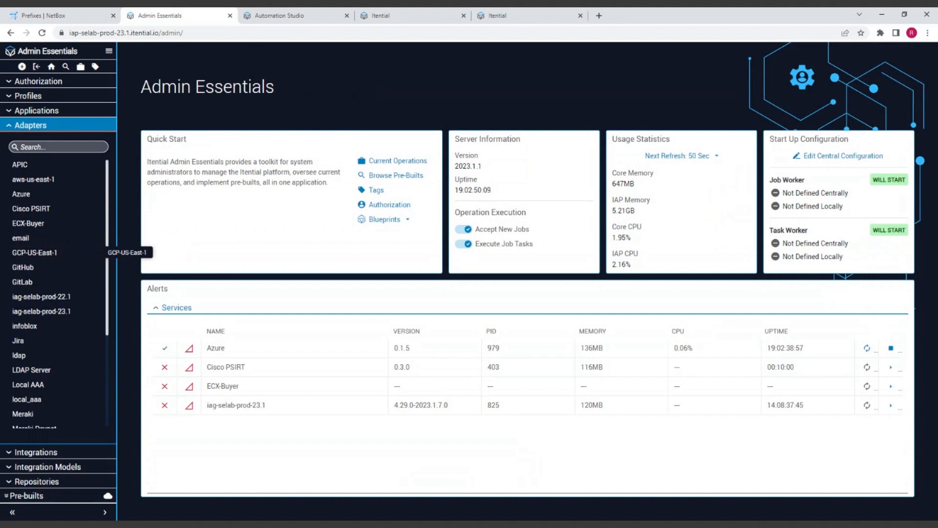
scroll(58, 254, down, 3)
scroll(58, 255, up, 3)
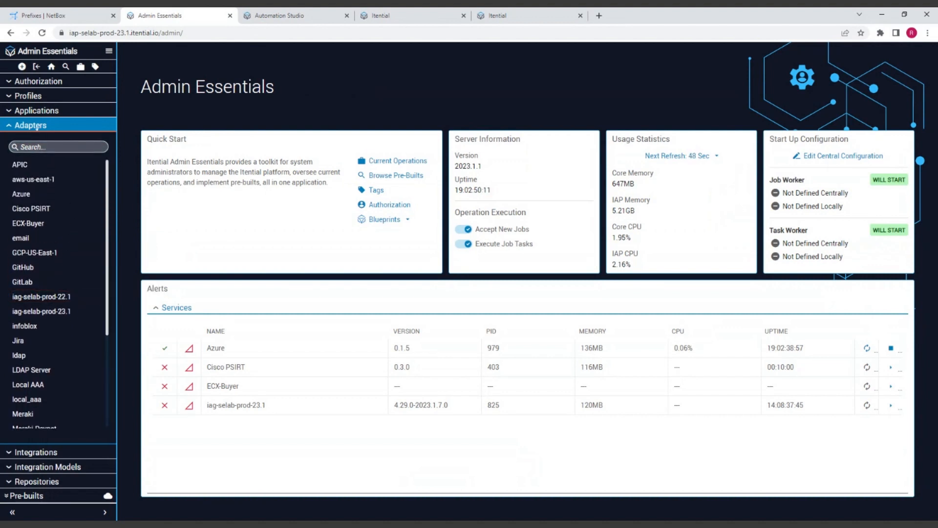
click(37, 126)
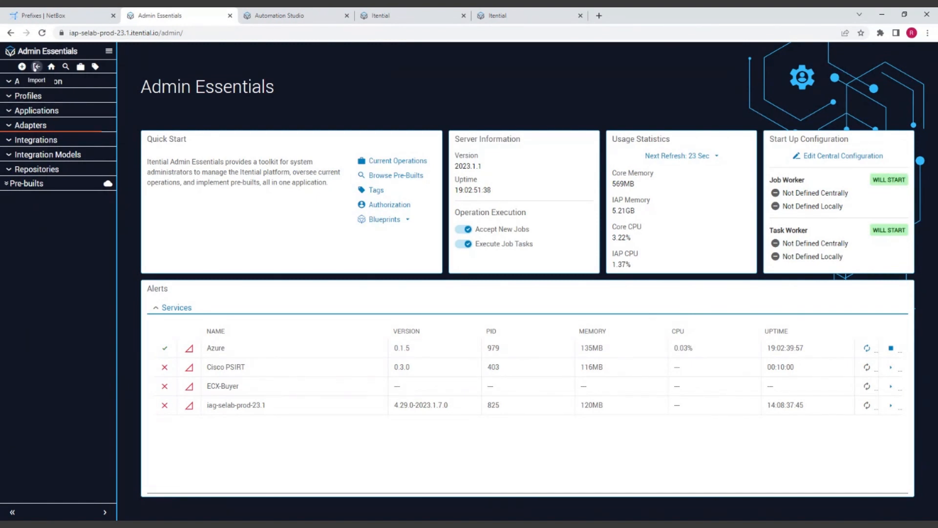
Import the NetBox API 3.3 specification as an Integration Model
click(36, 67)
click(489, 232)
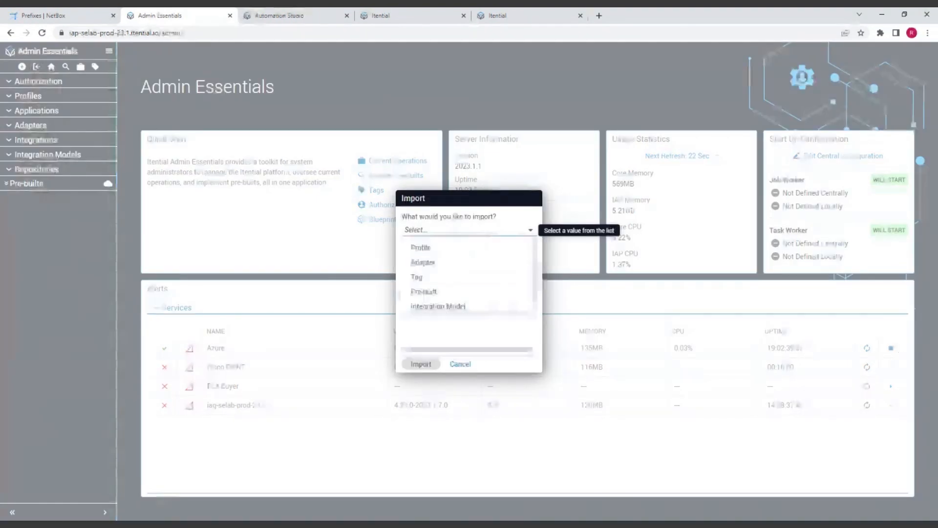
click(455, 306)
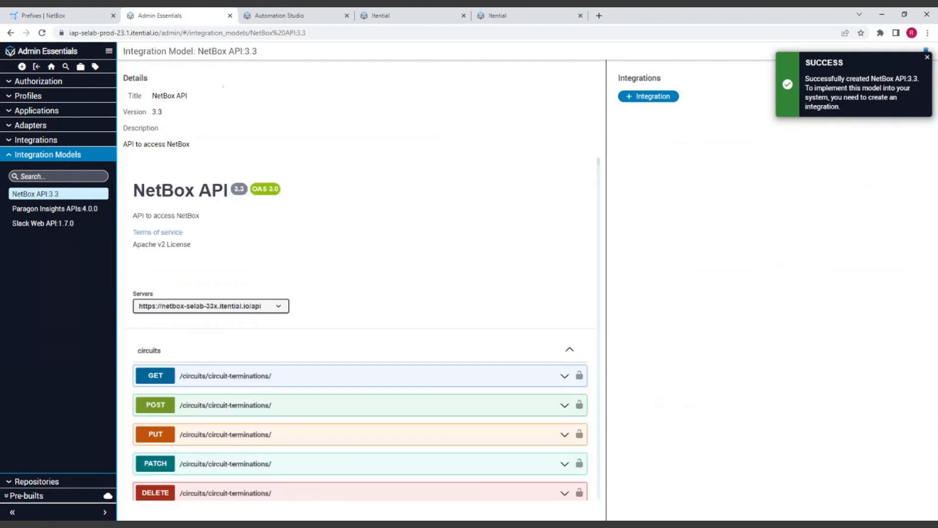
Look through the circuits endpoints of the NetBox API:3.3 integration model
scroll(468, 177, down, 4)
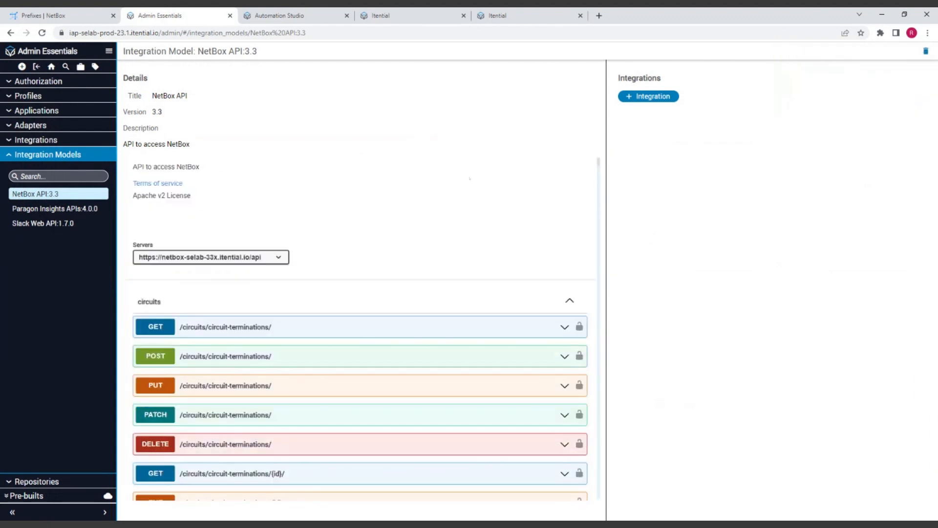
scroll(473, 182, up, 2)
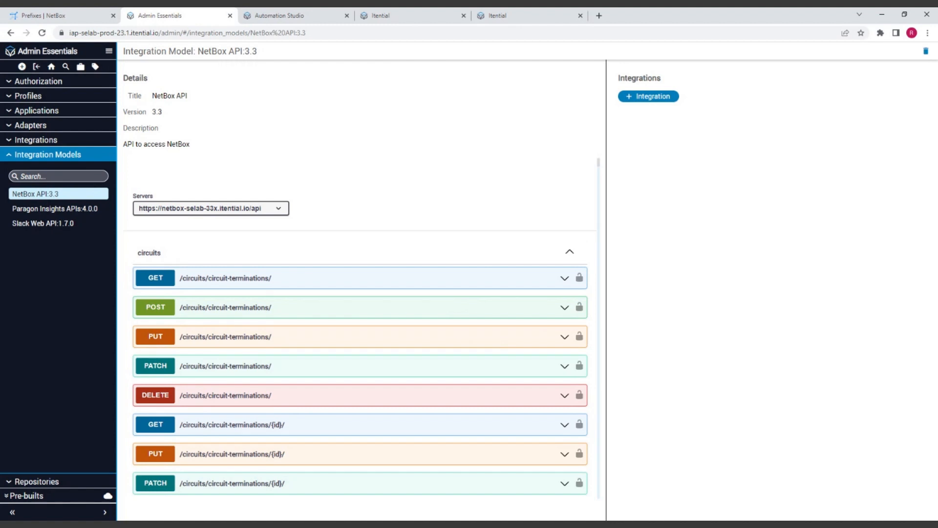
scroll(413, 181, down, 1)
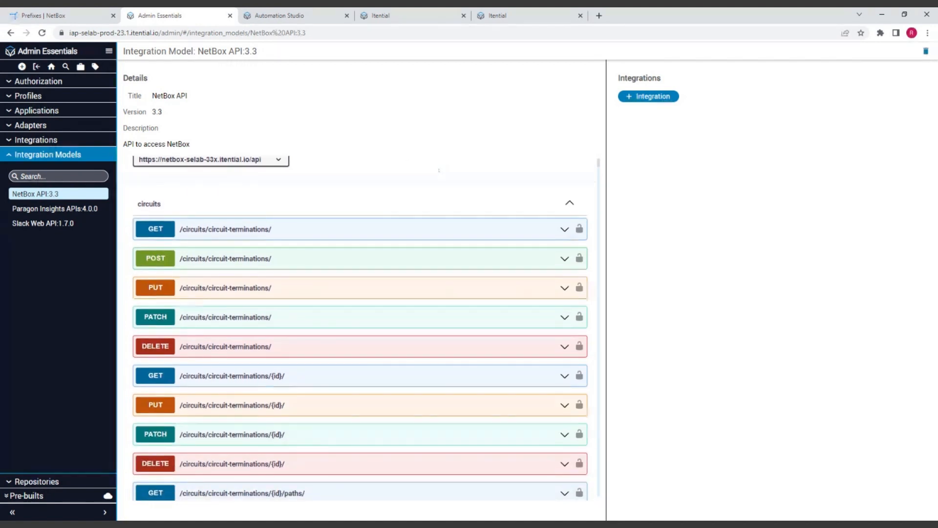
scroll(577, 234, down, 1)
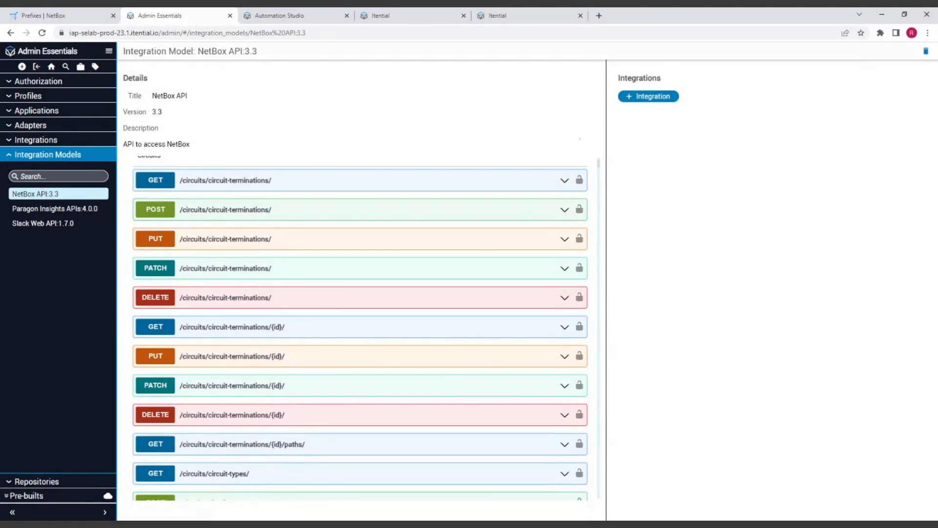
scroll(360, 328, up, 3)
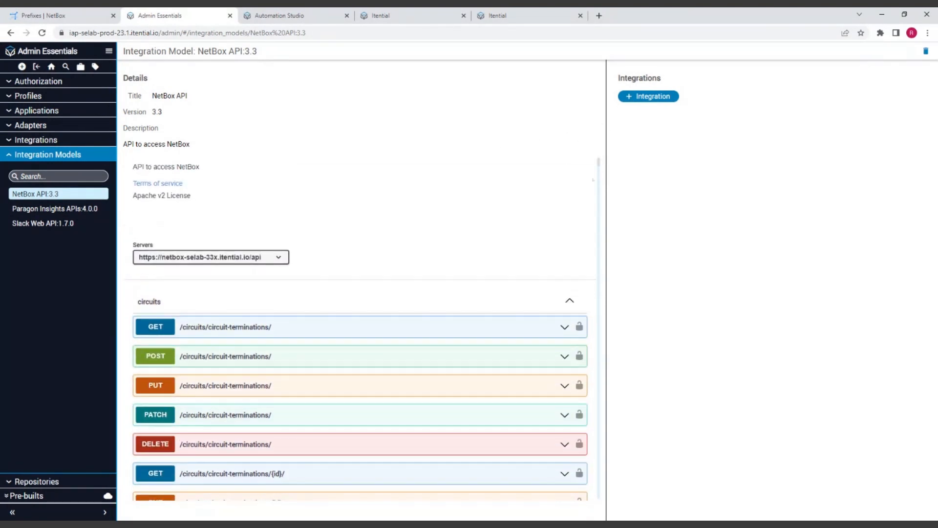
Collapse the circuits, dcim, extras, ipam, status and tenancy endpoint groups of the NetBox API model
click(506, 309)
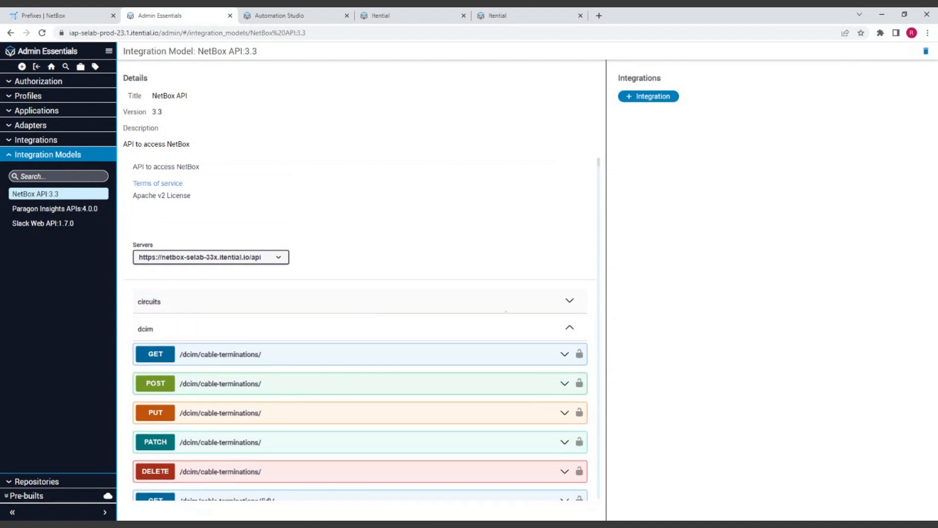
click(506, 328)
click(574, 356)
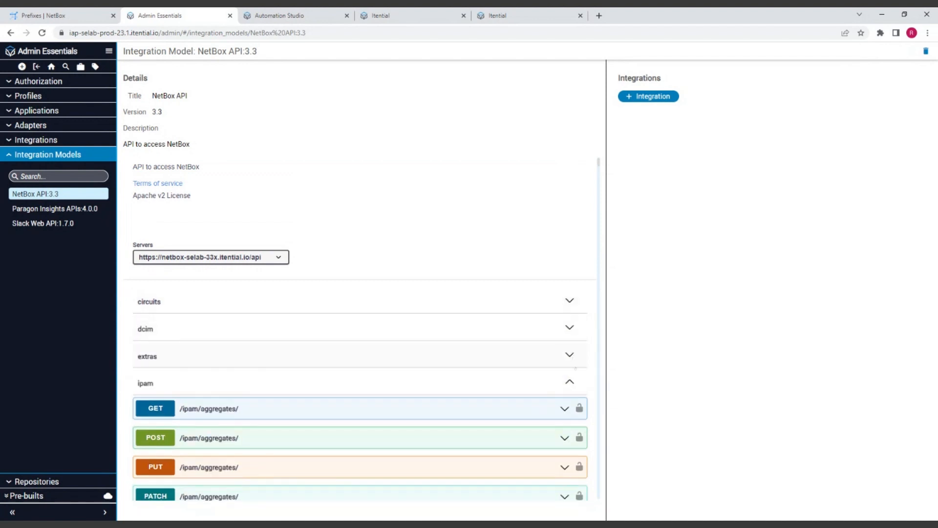
click(571, 383)
scroll(577, 379, down, 1)
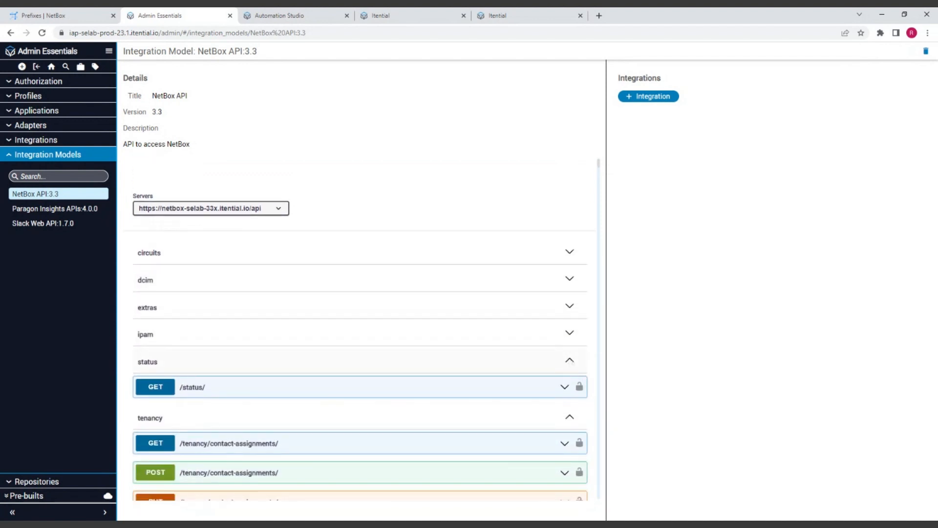
click(570, 361)
click(570, 387)
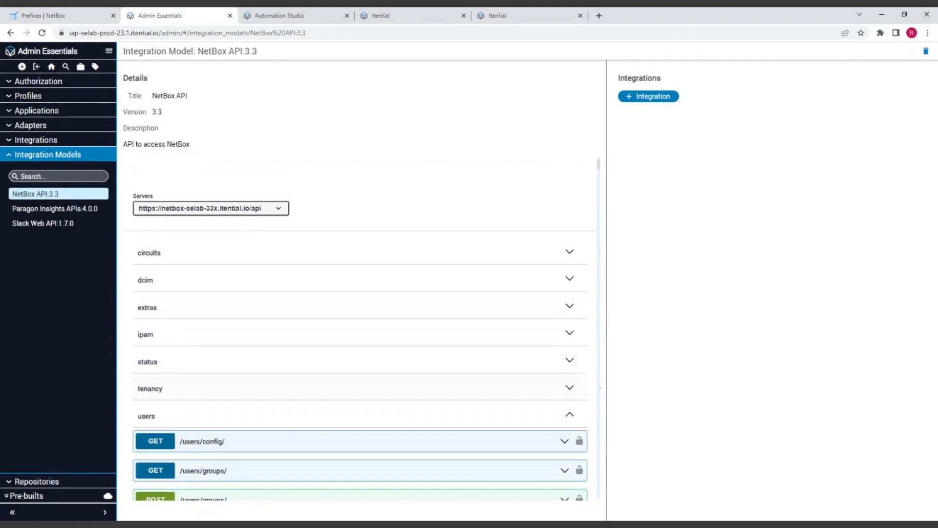
Collapse the users, virtualization and wireless endpoint groups and the Schemas section of the NetBox API model
scroll(570, 342, down, 3)
click(570, 267)
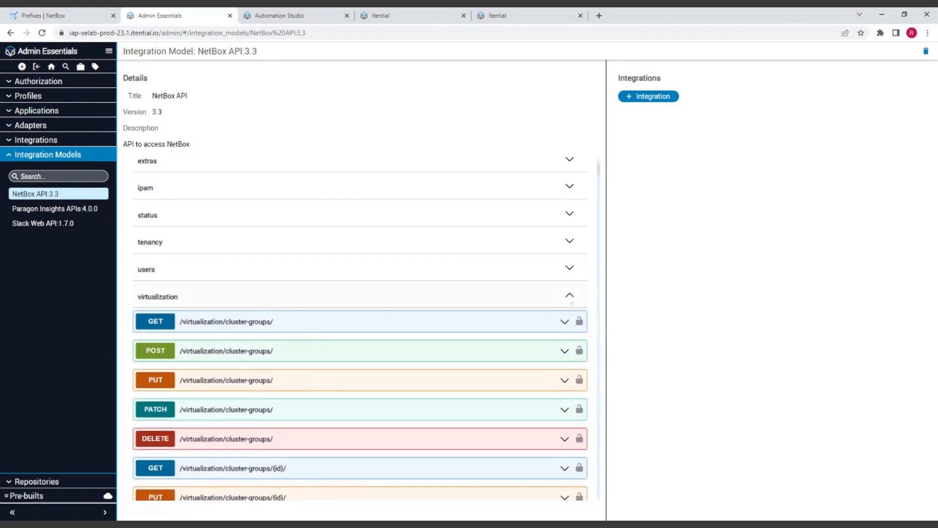
click(570, 294)
scroll(580, 298, up, 3)
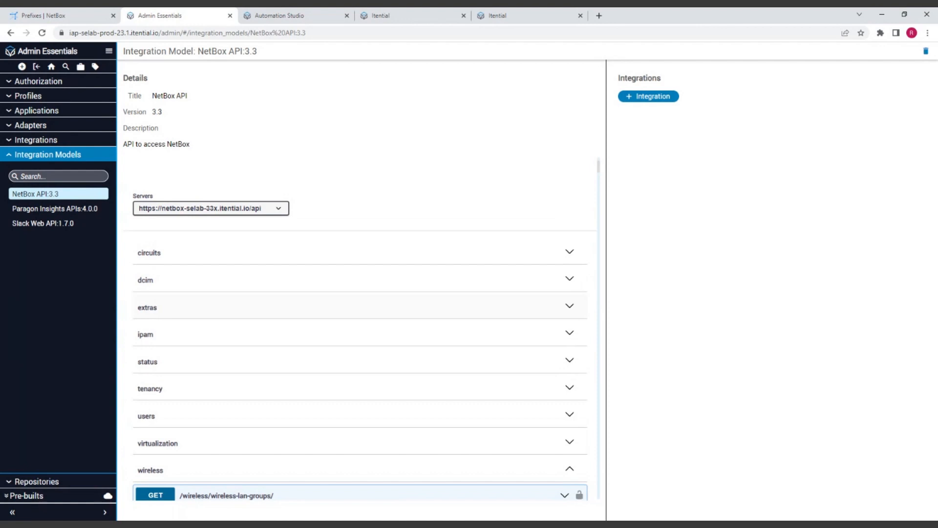
scroll(424, 261, down, 1)
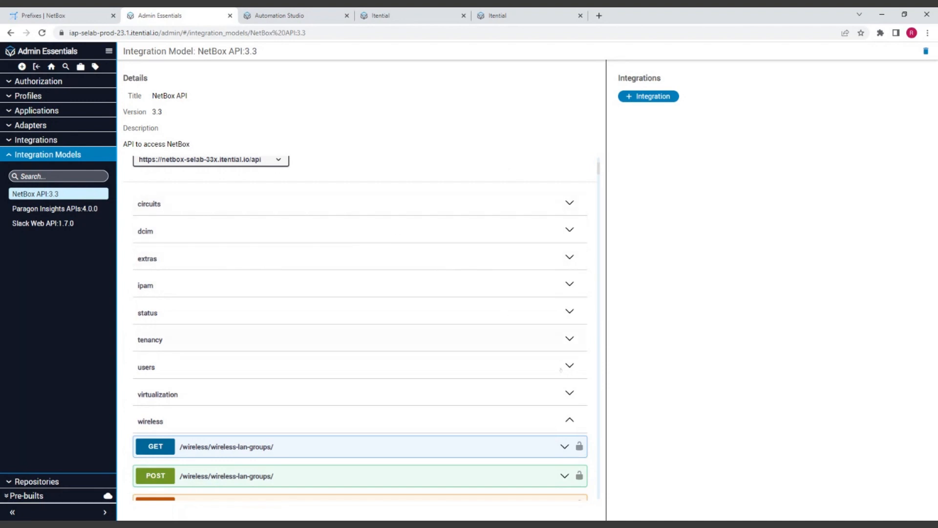
click(579, 423)
scroll(577, 422, down, 1)
click(572, 413)
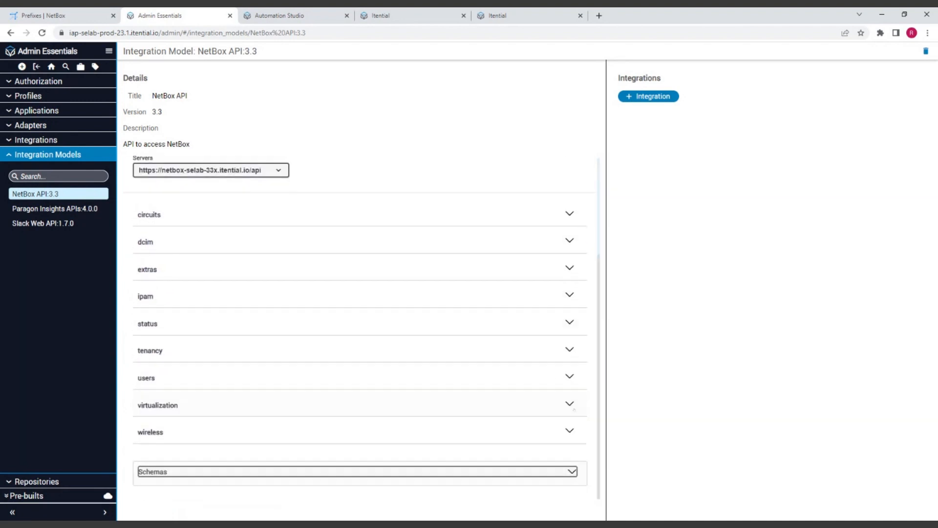
Expand the dcim endpoint group to inspect its API calls, and collapse it again
scroll(447, 368, up, 1)
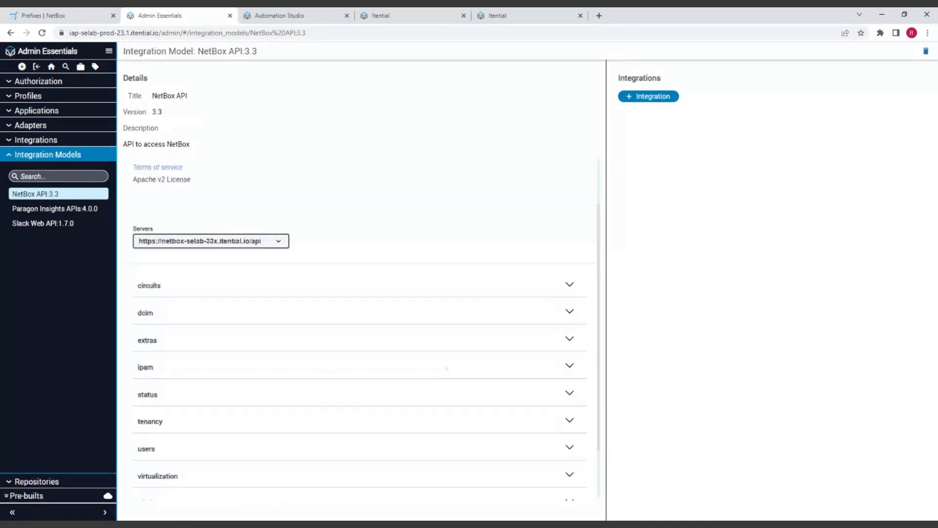
scroll(447, 368, up, 1)
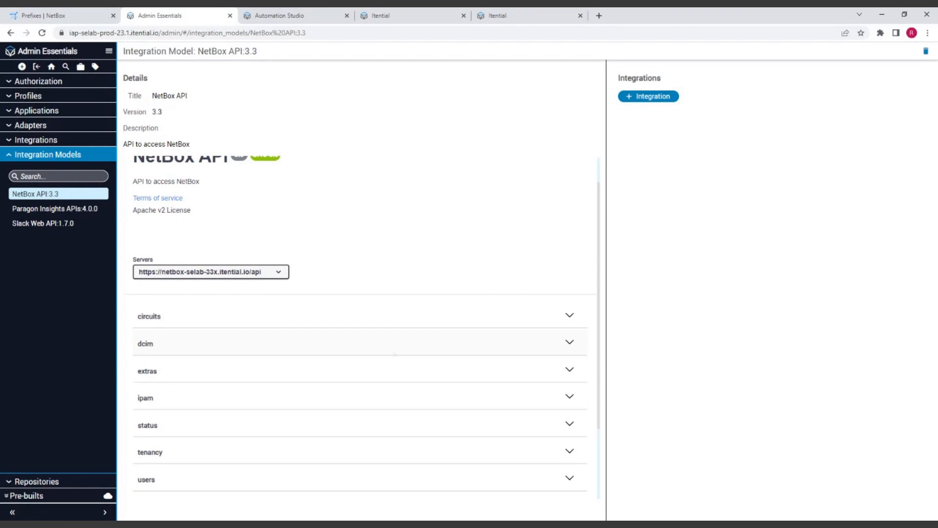
click(579, 347)
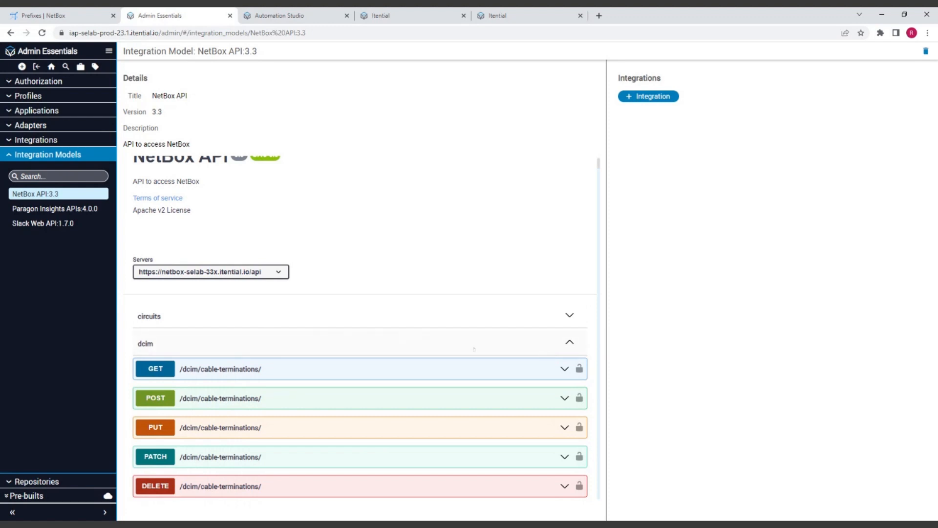
scroll(463, 351, down, 2)
scroll(463, 347, up, 2)
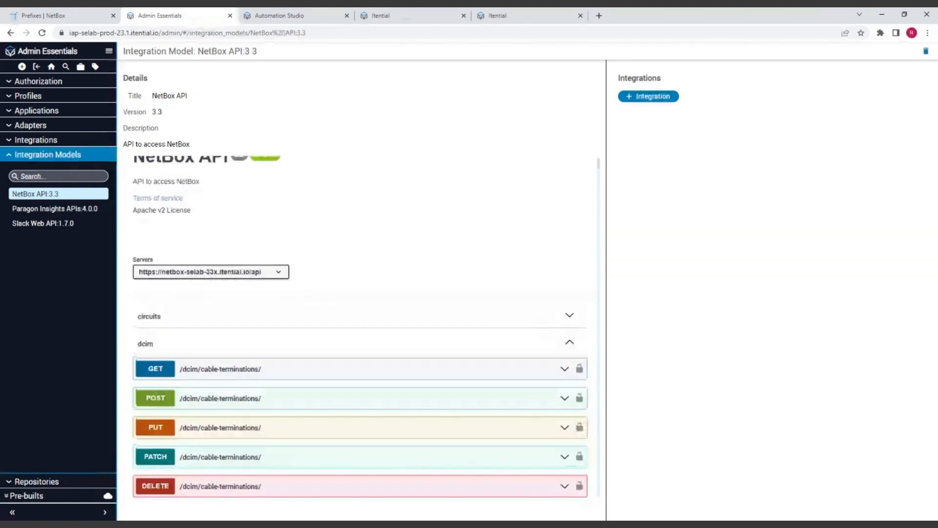
click(571, 345)
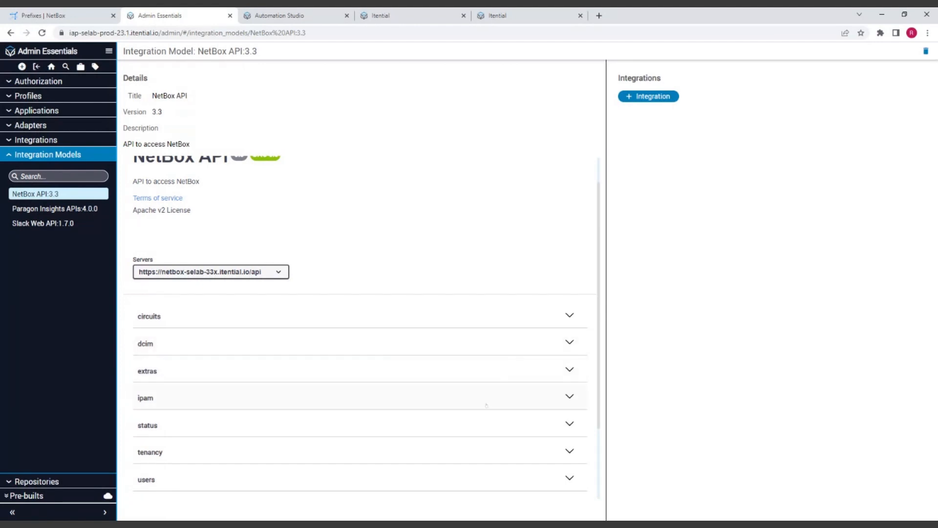
Expand the ipam endpoint group and look through its API calls to find the /ipam/prefixes/ endpoints
scroll(486, 406, down, 2)
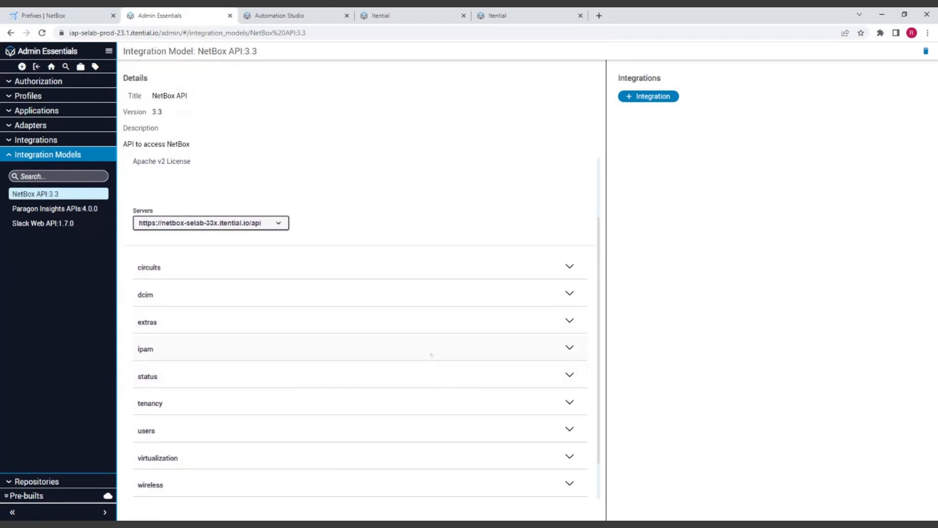
click(570, 348)
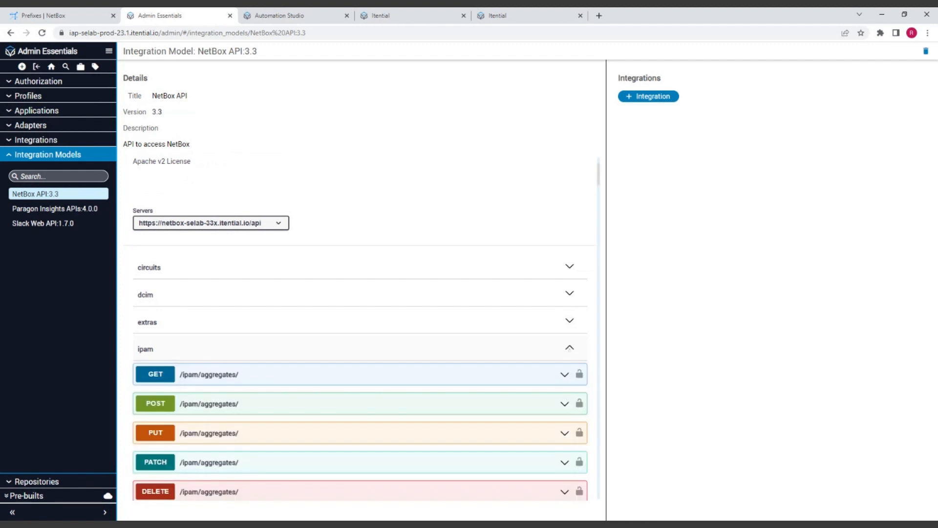
scroll(494, 259, down, 1)
scroll(494, 256, down, 1)
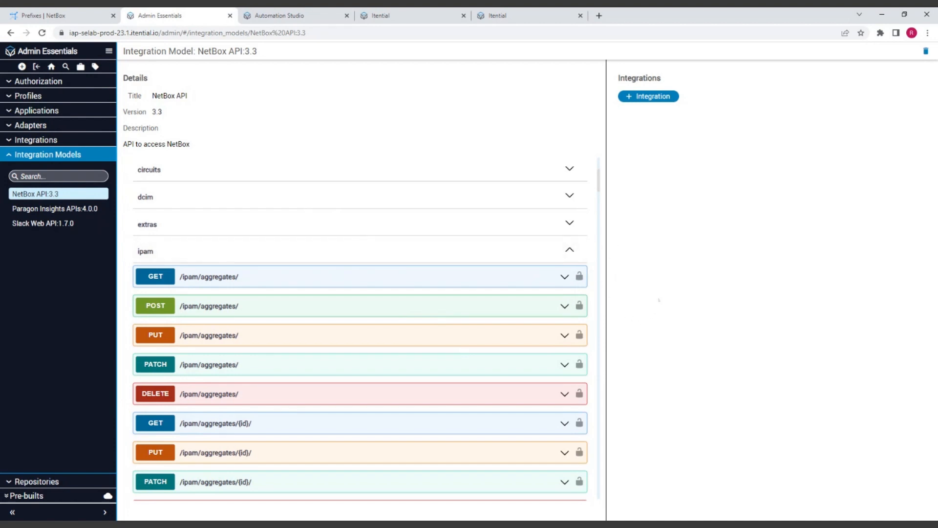
scroll(577, 335, down, 6)
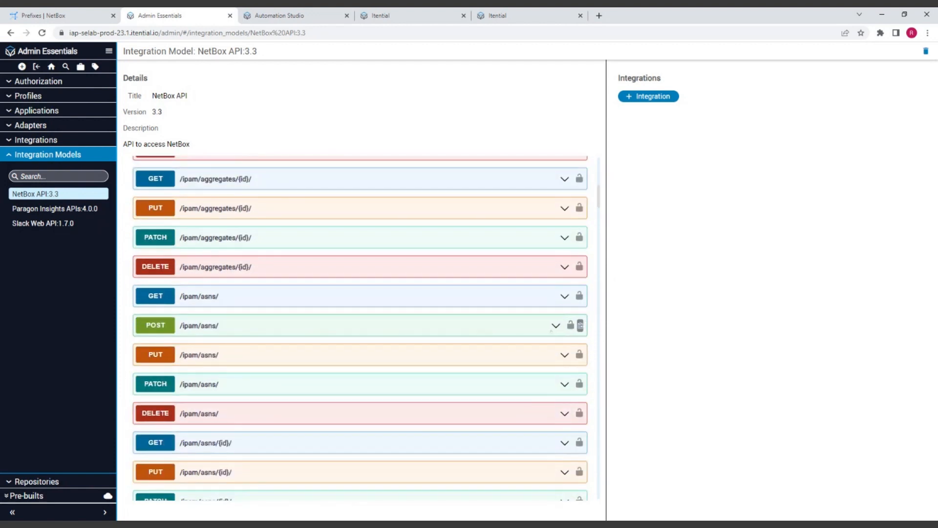
scroll(536, 343, down, 8)
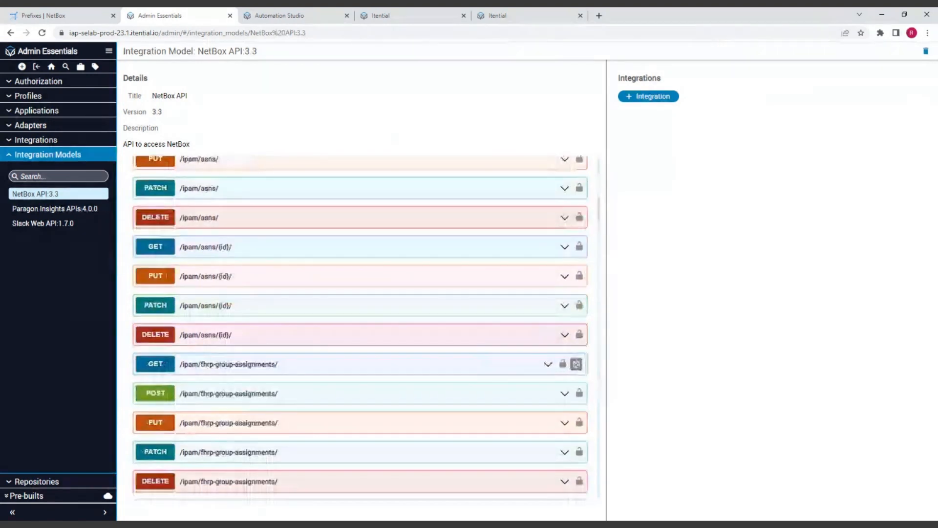
scroll(483, 362, down, 3)
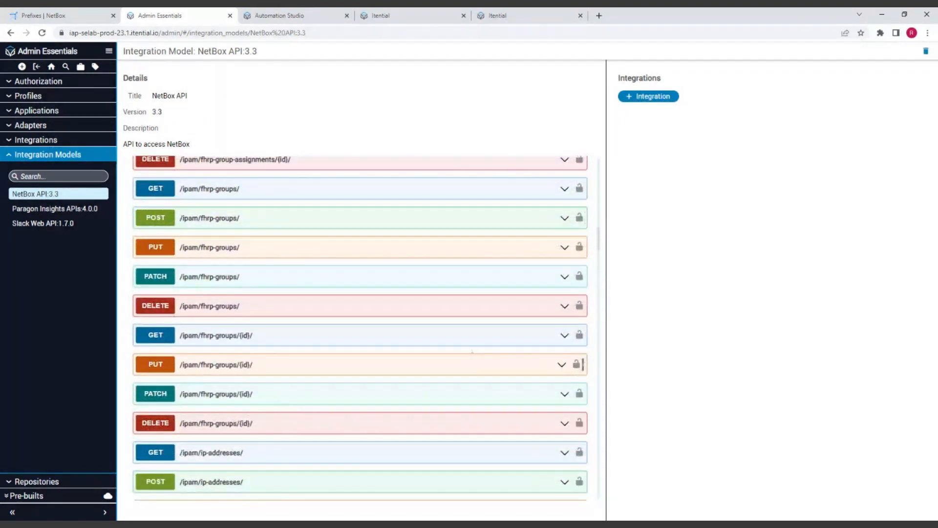
scroll(471, 360, down, 2)
scroll(581, 293, down, 11)
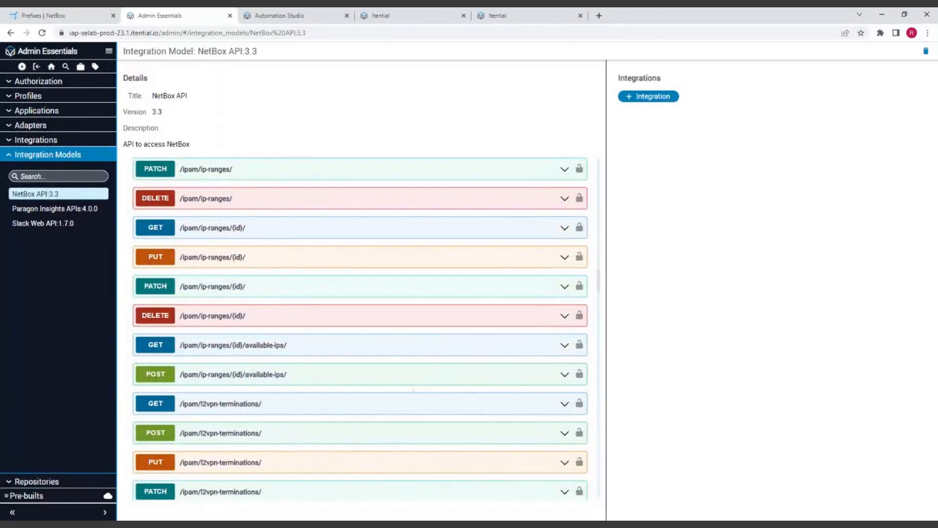
scroll(413, 391, down, 4)
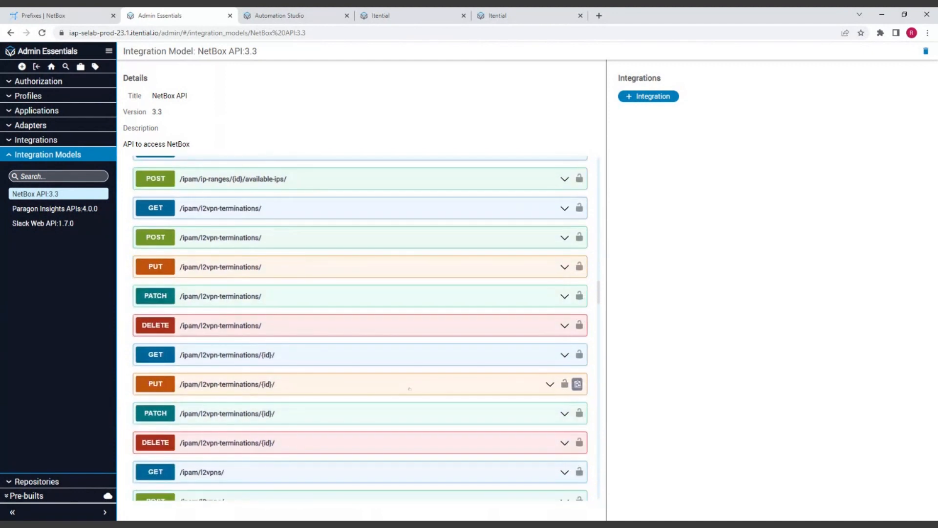
scroll(405, 394, down, 3)
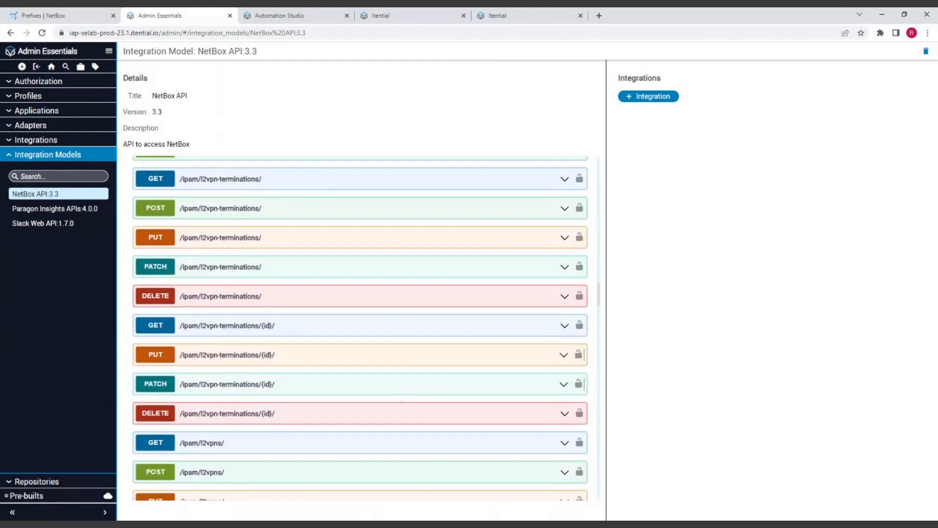
scroll(405, 398, down, 5)
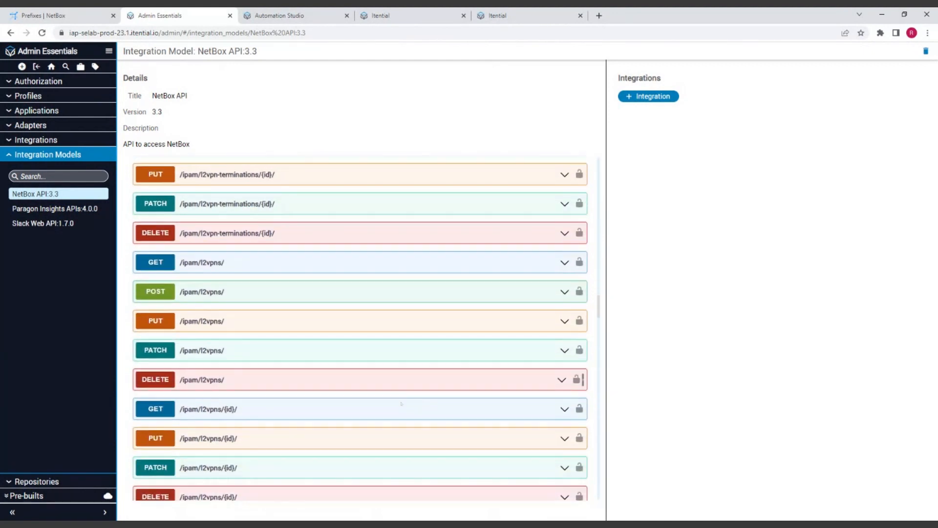
scroll(360, 329, down, 1)
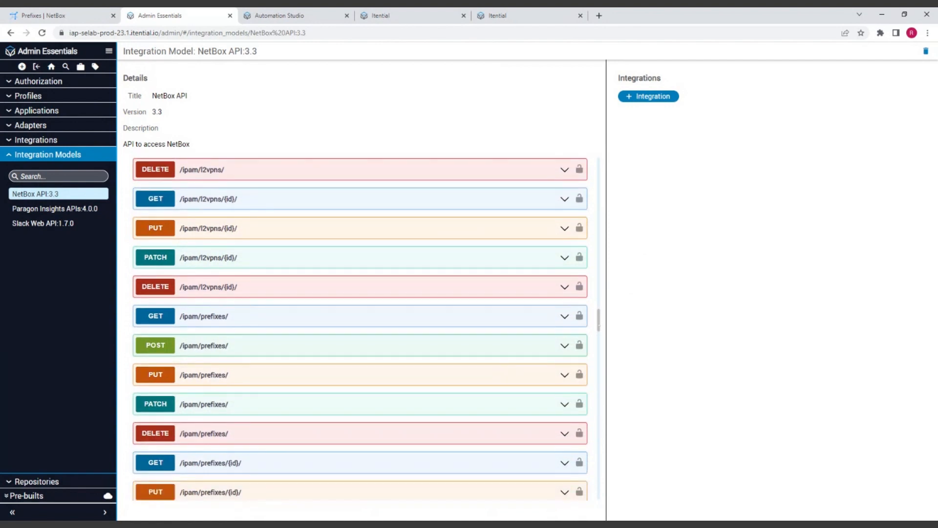
scroll(360, 329, down, 2)
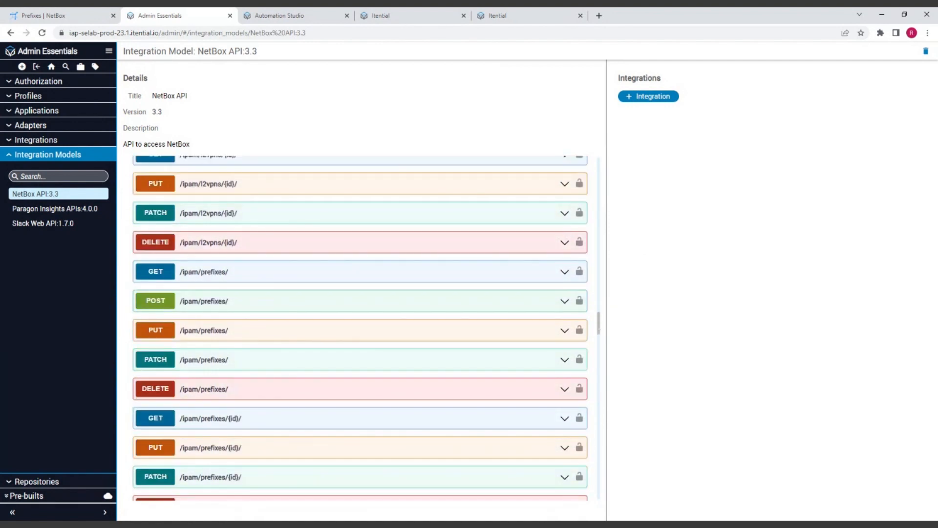
Expand the POST /ipam/prefixes/{id}/available-ips/ call and review its parameters, request body and response example
scroll(346, 428, down, 3)
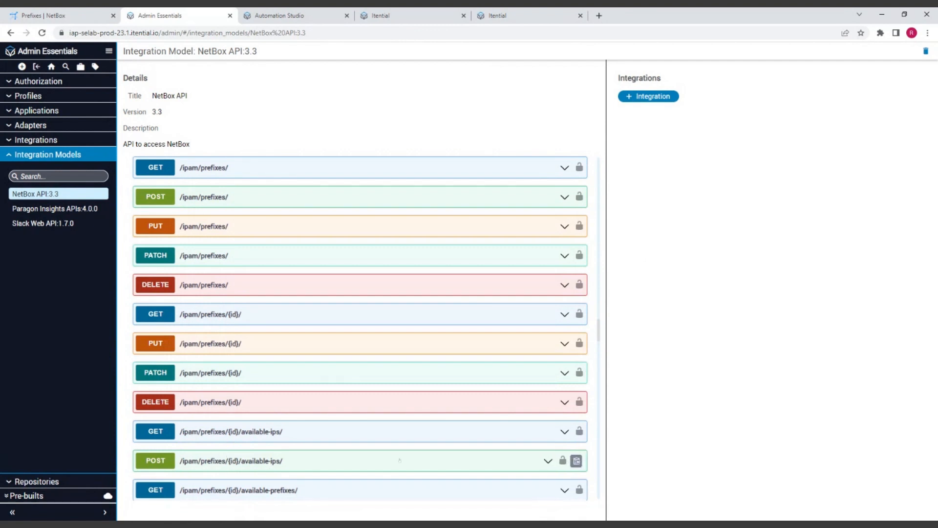
scroll(400, 460, down, 1)
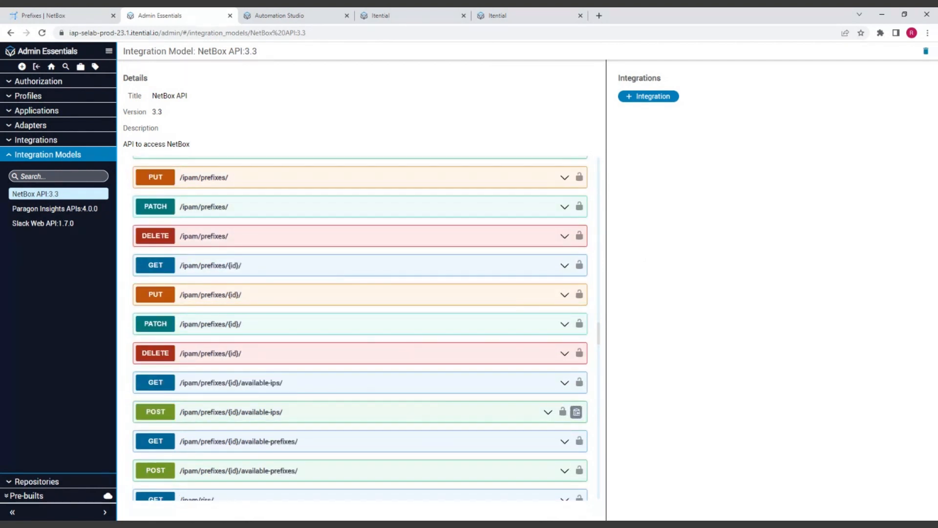
click(562, 412)
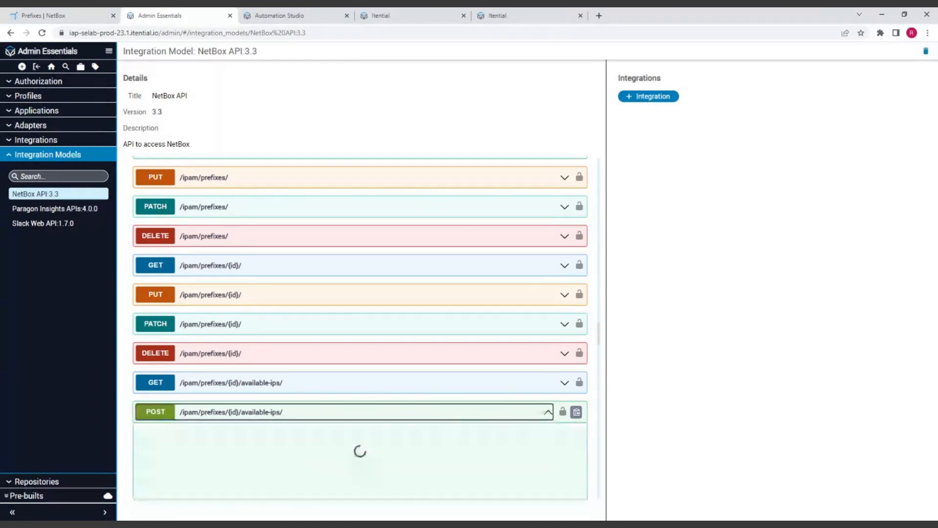
scroll(563, 412, down, 3)
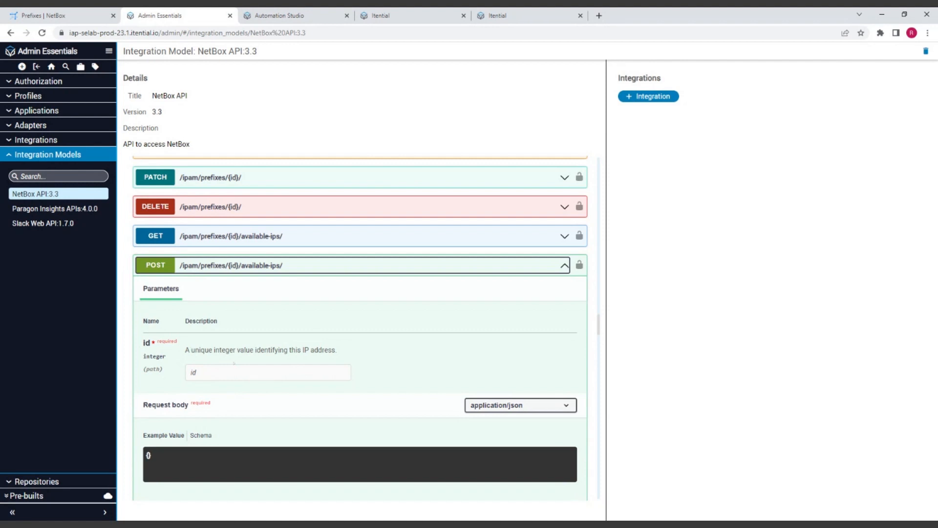
scroll(359, 328, down, 4)
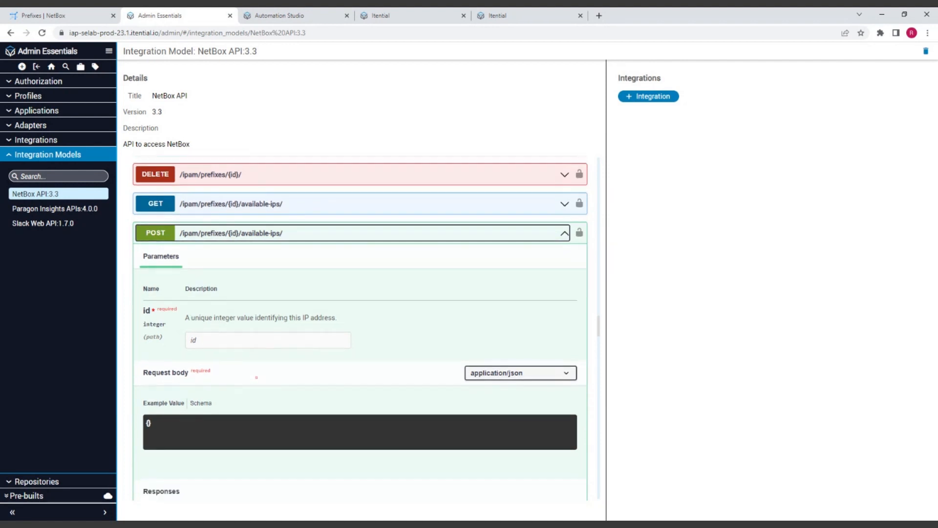
scroll(272, 360, down, 3)
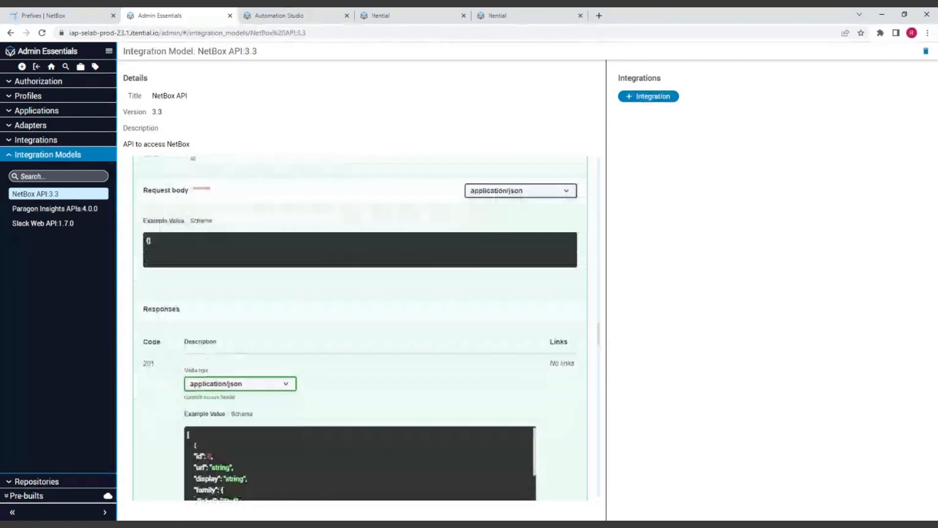
scroll(272, 360, down, 2)
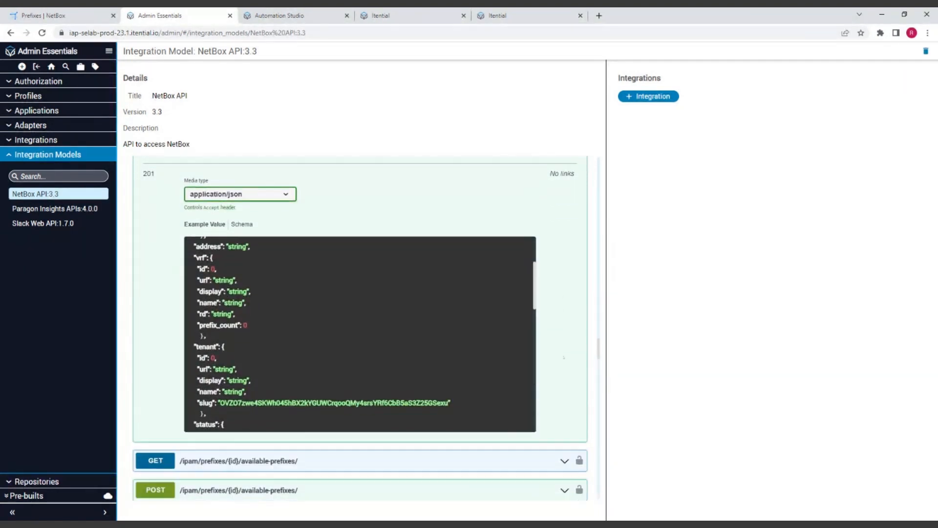
Look back over the request body and id parameter of the POST /ipam/prefixes/{id}/available-ips/ call, and collapse the call
scroll(566, 350, up, 4)
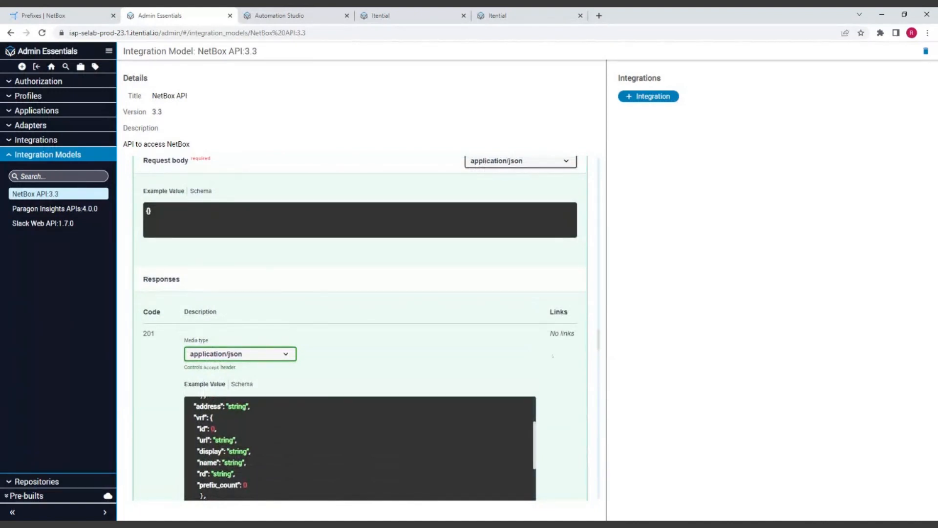
scroll(538, 358, up, 2)
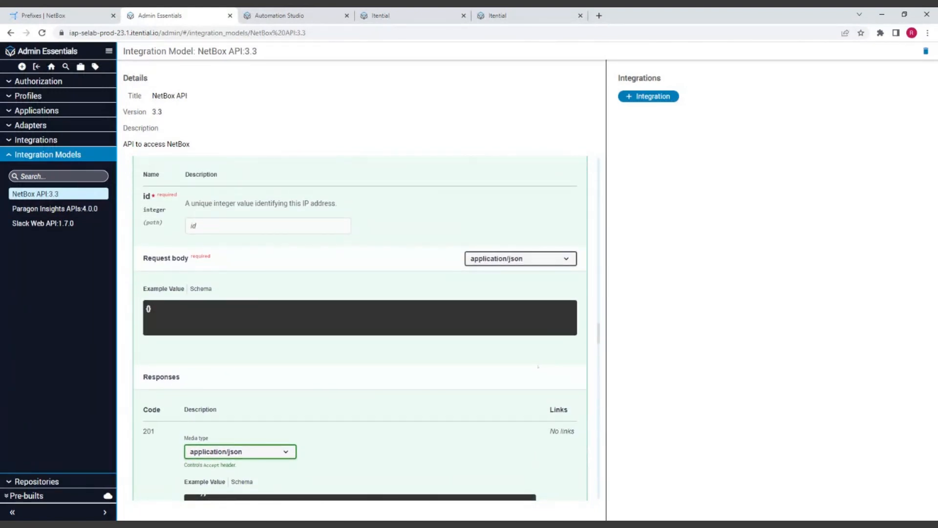
scroll(443, 310, up, 1)
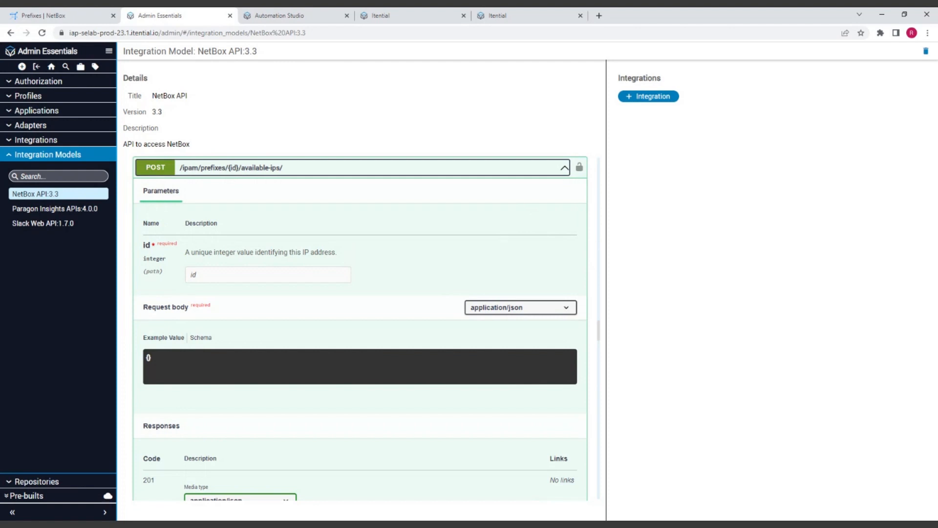
click(565, 168)
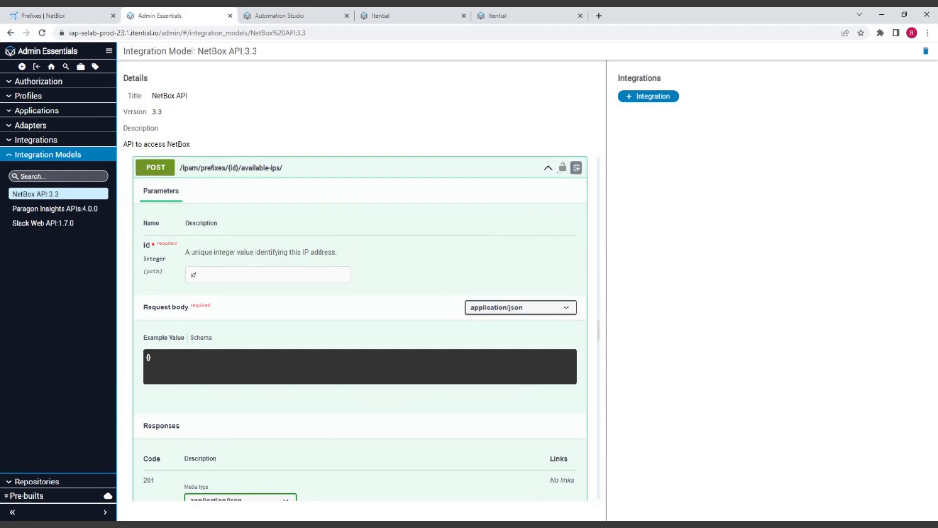
click(549, 170)
click(549, 168)
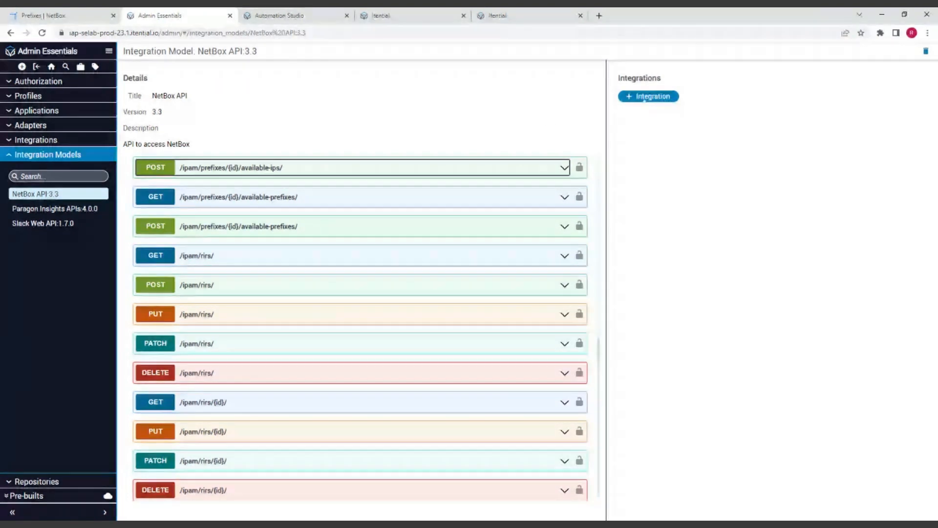
Create an integration named Test NetBox from the NetBox API:3.3 model, and collapse the Integrations list
click(648, 97)
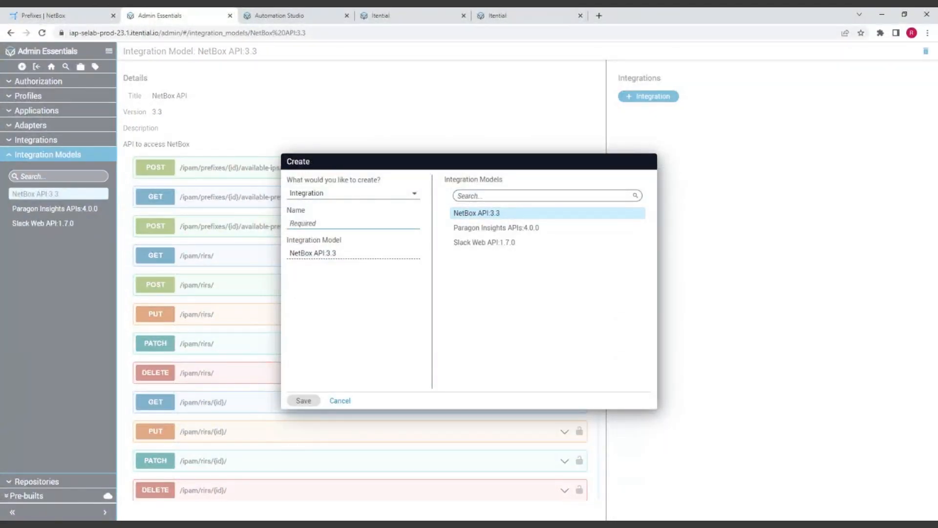
text(Test)
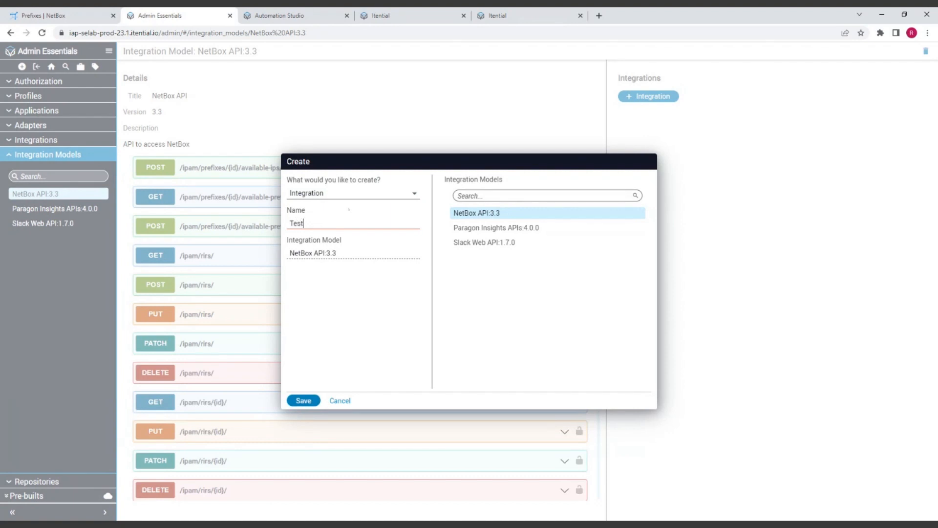
text( NetBox)
click(480, 213)
click(481, 214)
click(303, 400)
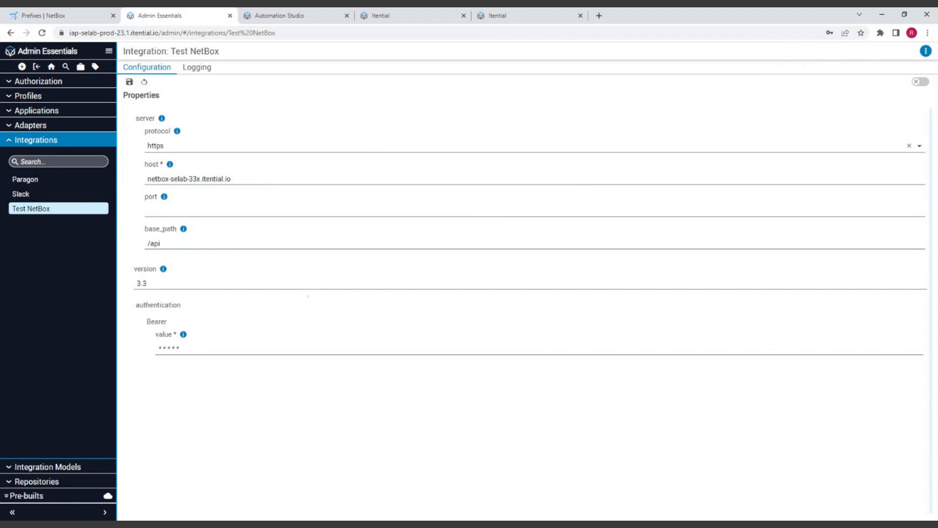
click(91, 140)
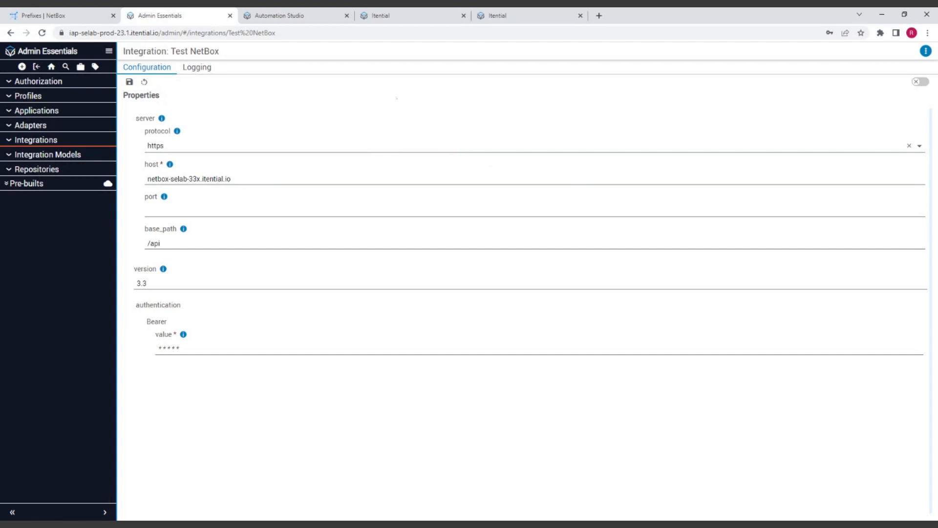
Switch to the open Automation Studio tab and look through the tasks and failure branches of Build a workflow 3
key(ctrl+Tab)
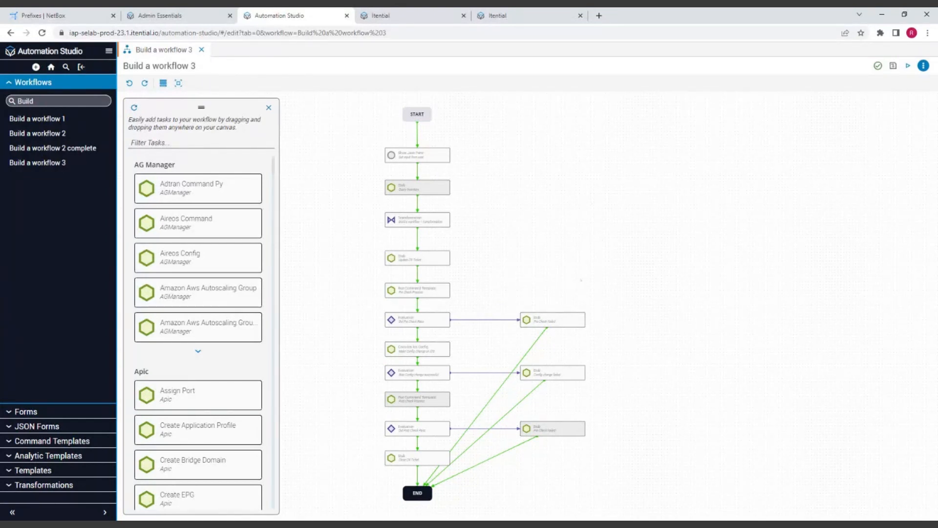
scroll(590, 289, up, 5)
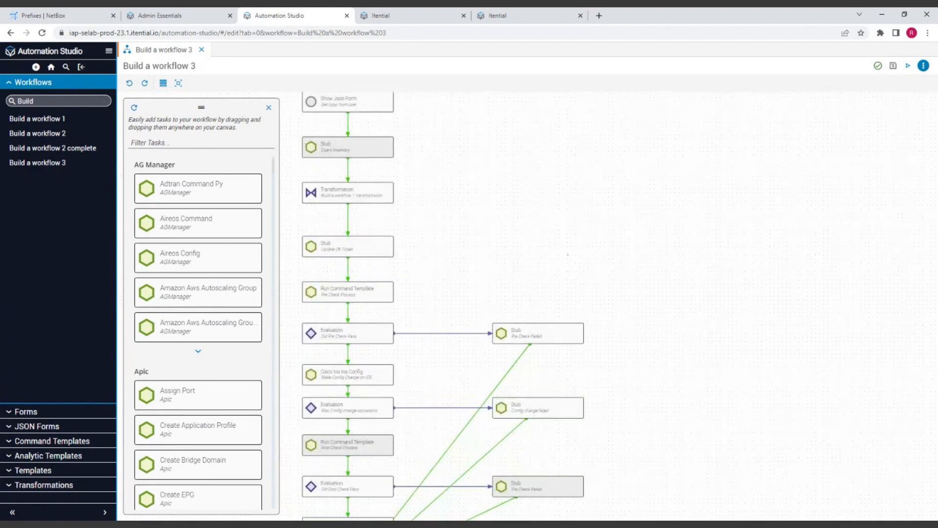
drag(517, 193, 624, 250)
scroll(623, 249, up, 1)
drag(616, 210, 584, 218)
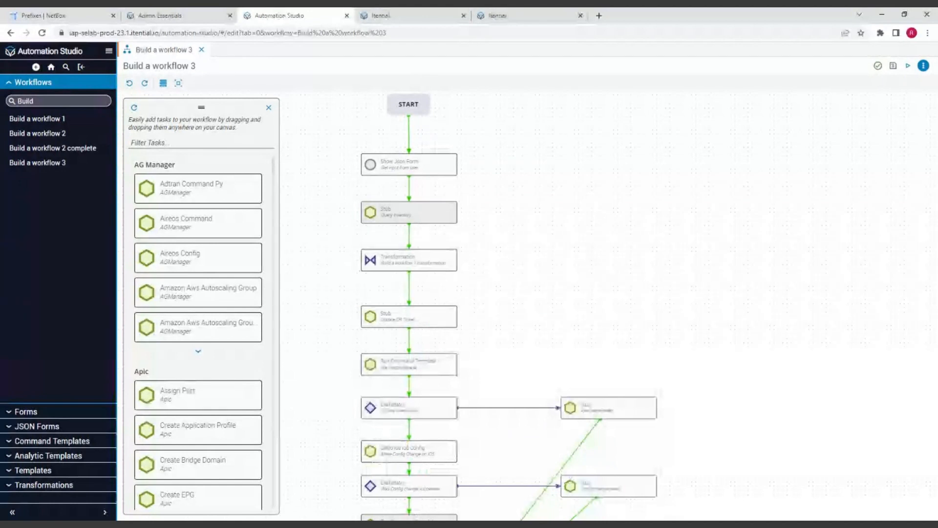
drag(620, 300, 619, 193)
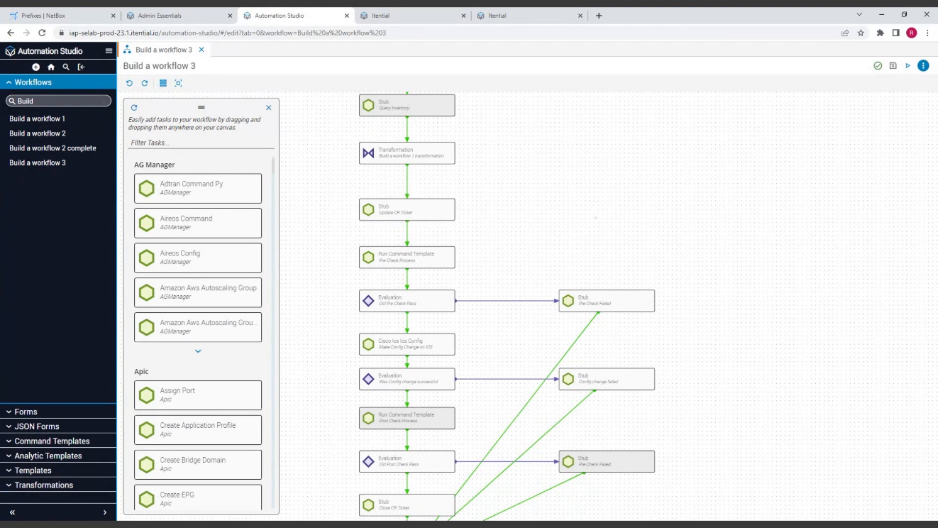
drag(571, 248, 593, 229)
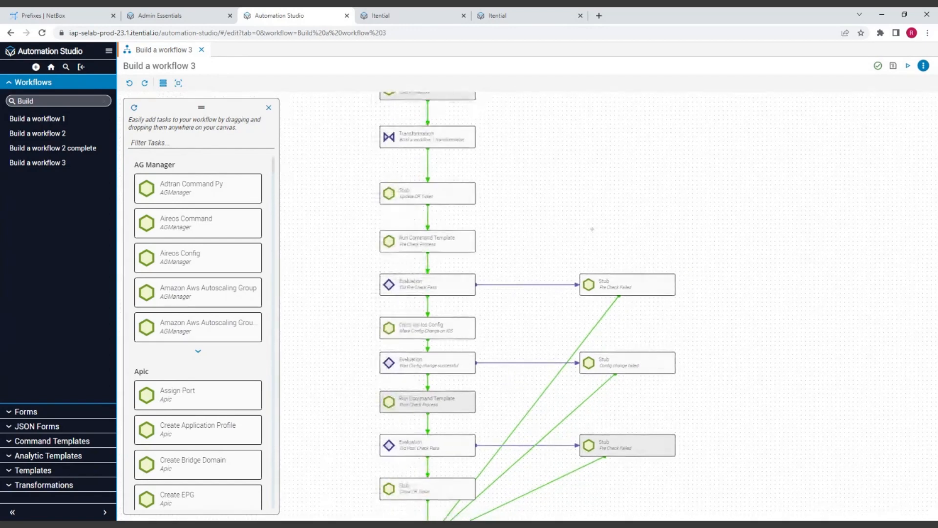
drag(610, 420, 600, 386)
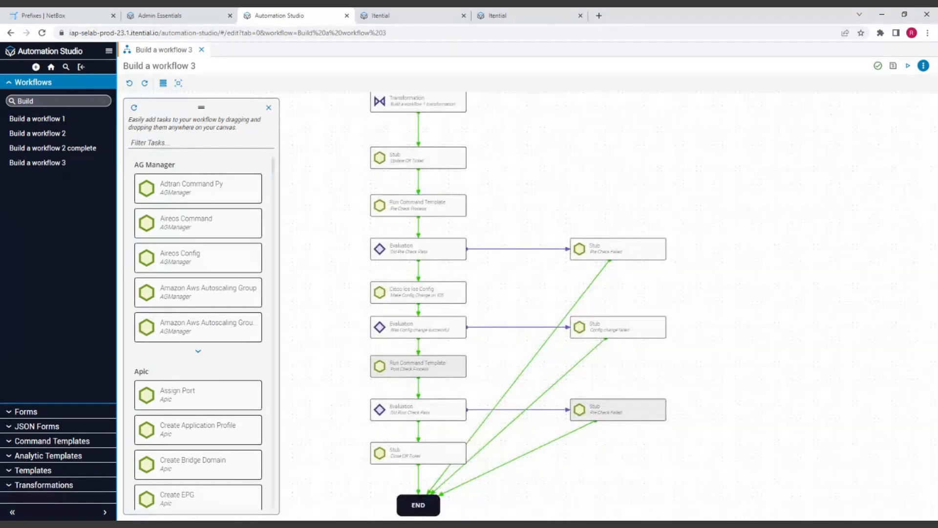
drag(727, 370, 725, 394)
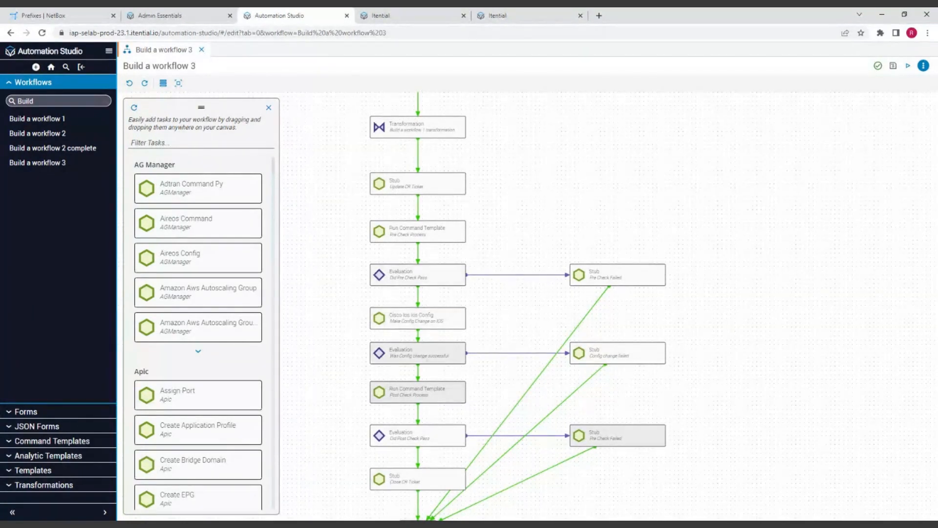
drag(717, 401, 728, 357)
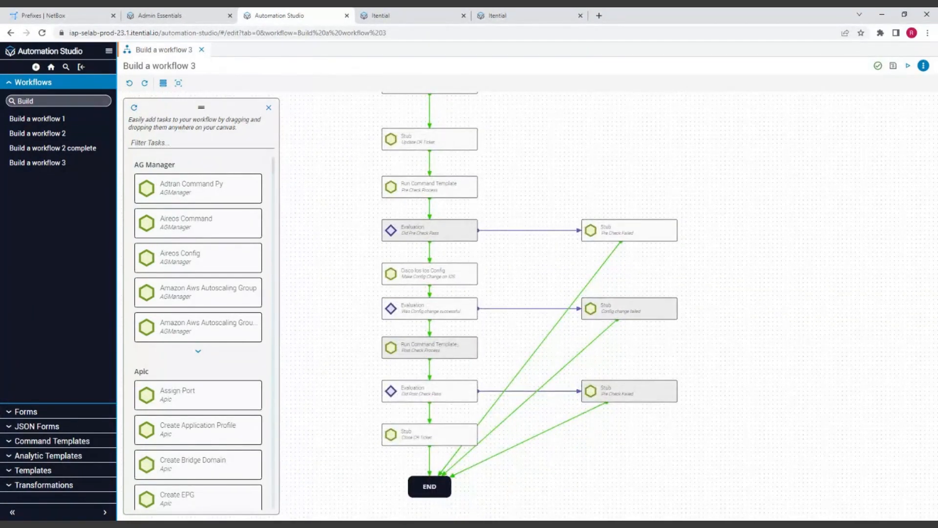
drag(739, 312, 723, 383)
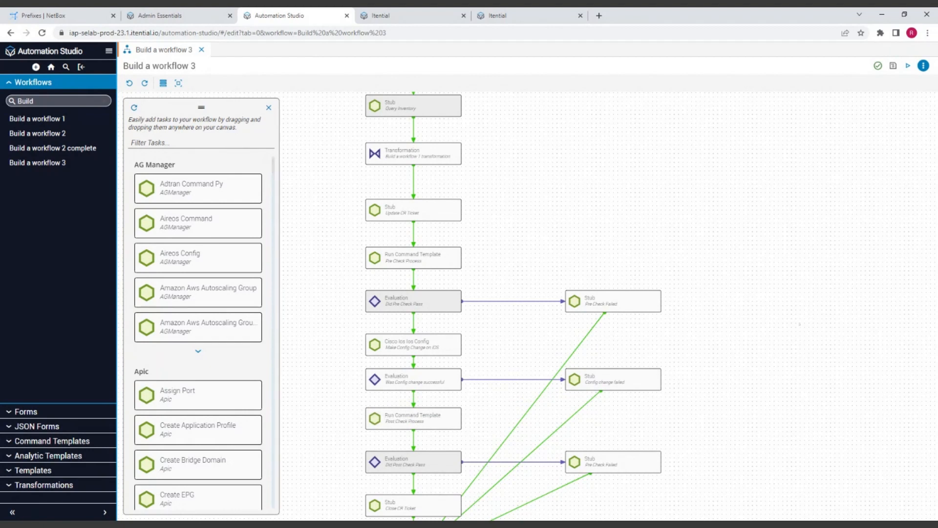
drag(754, 278, 765, 336)
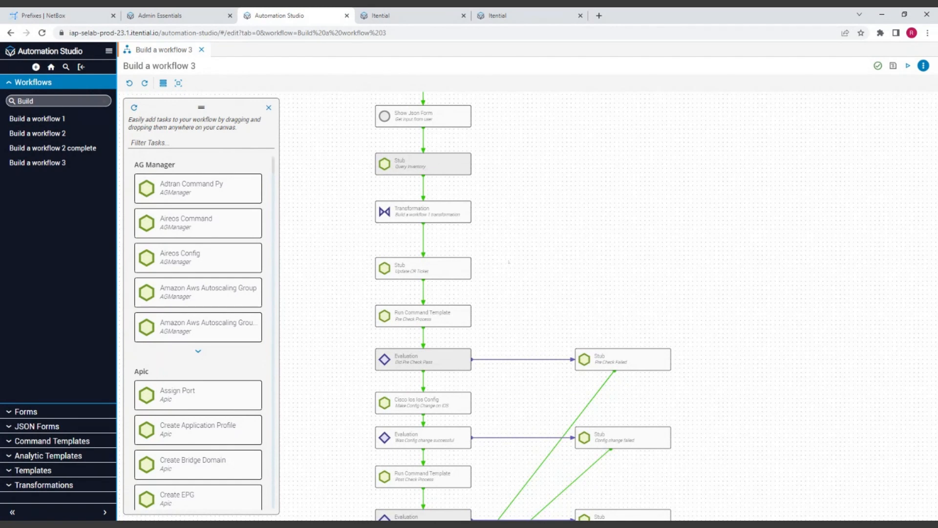
Examine the Query Inventory stub and the Cisco Ios Config task in Build a workflow 3, and return to the workflow's start
drag(612, 285, 614, 266)
drag(597, 190, 635, 299)
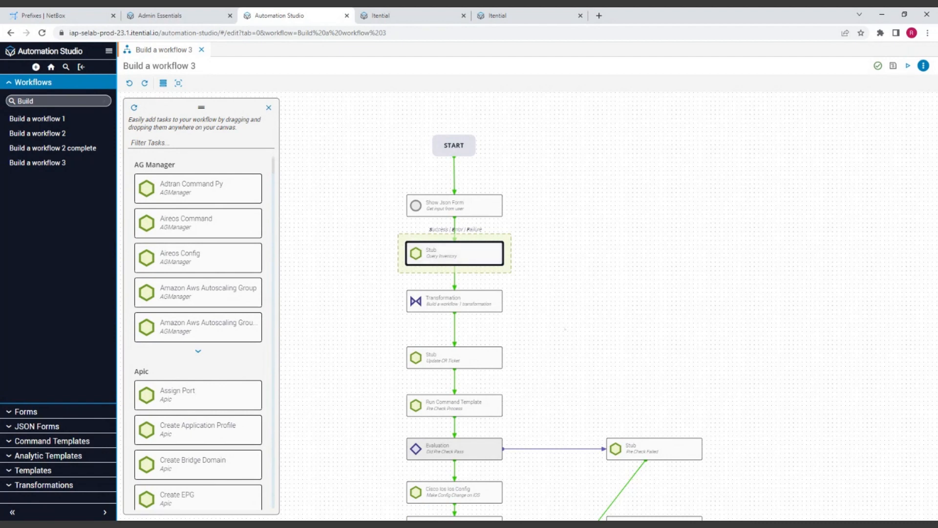
scroll(487, 259, down, 3)
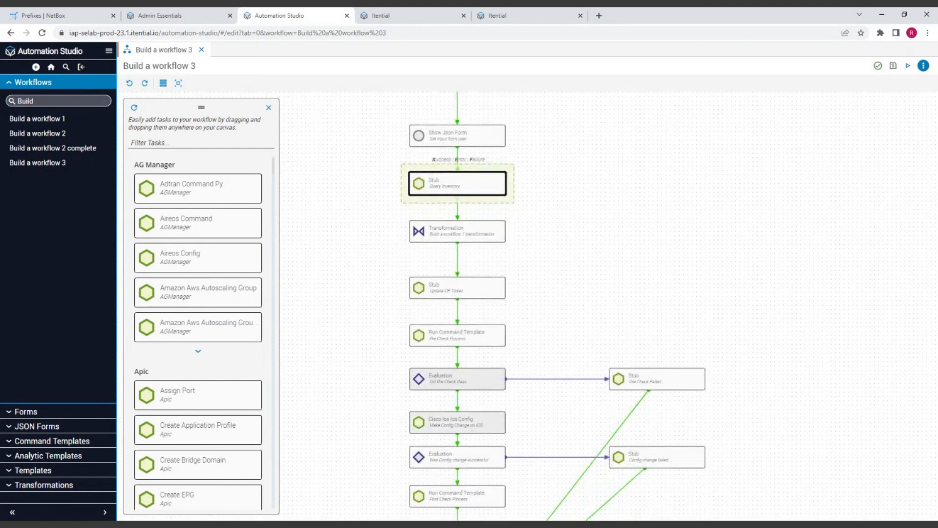
click(462, 429)
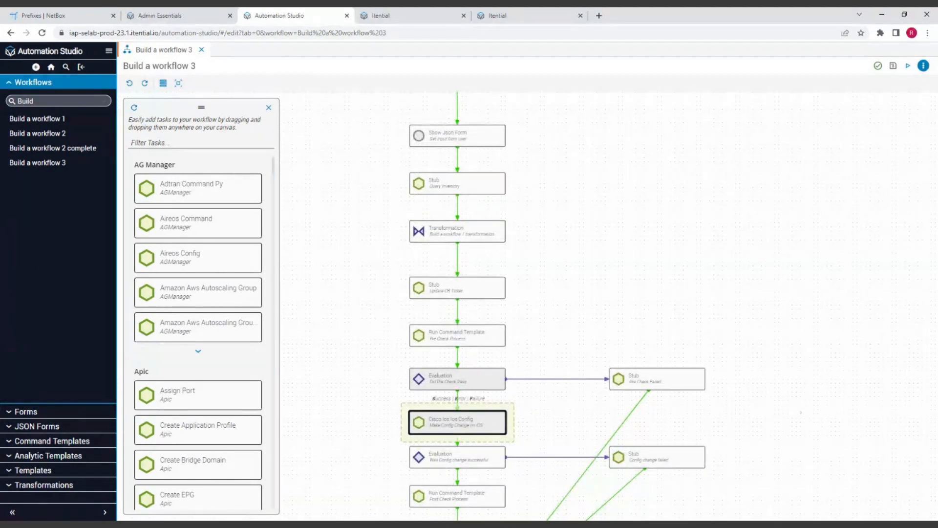
click(639, 275)
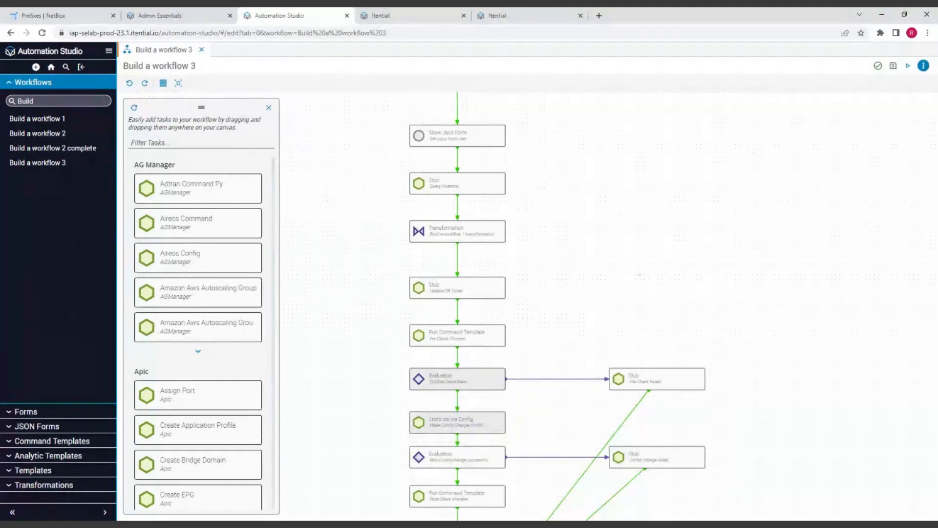
drag(636, 226, 580, 268)
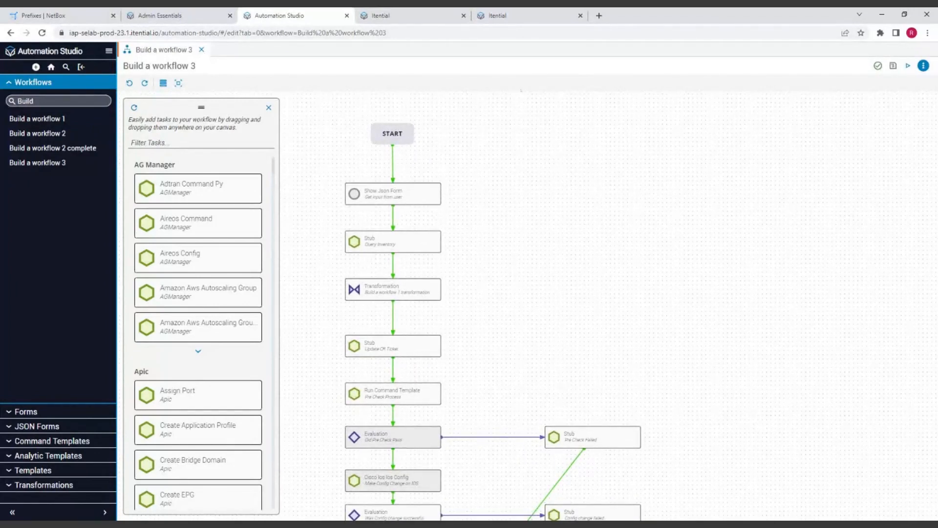
Open Automation Studio in the spare Itential tab and create a workflow named Build a workflow 3 NetBox
click(415, 16)
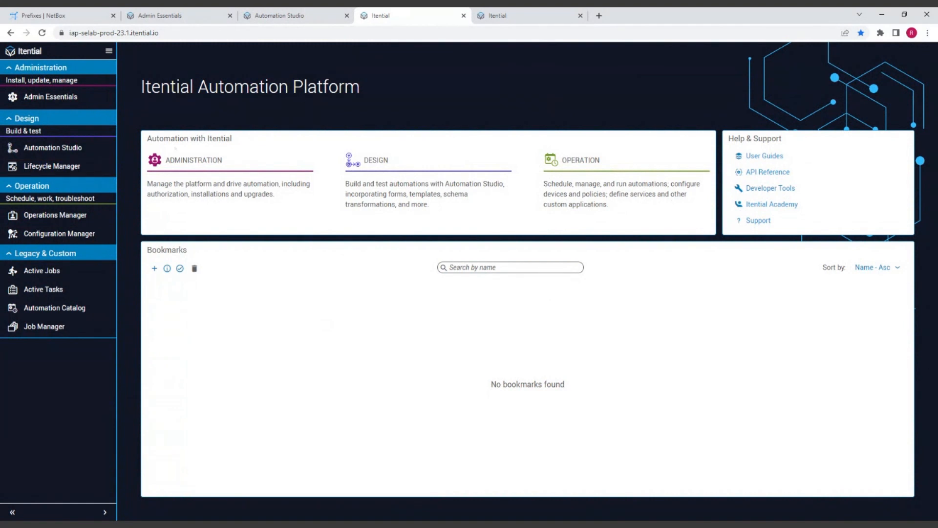
click(60, 149)
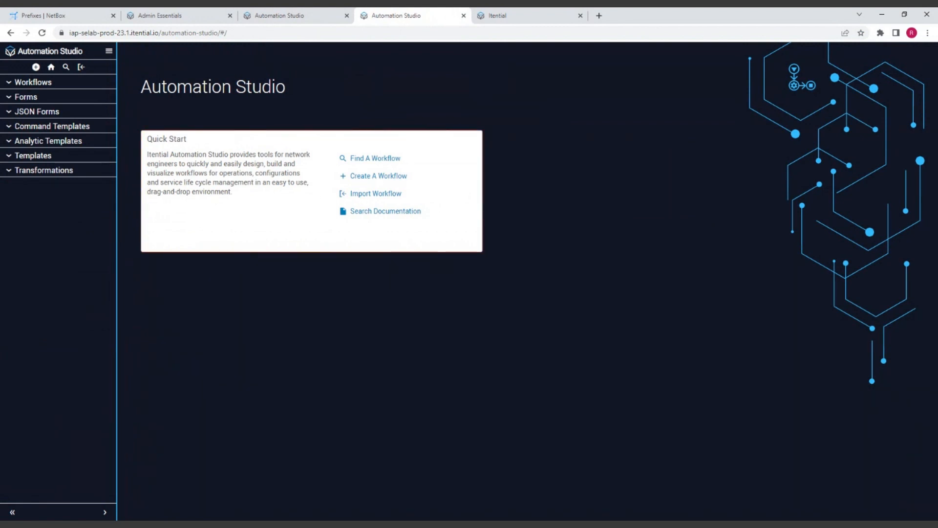
click(36, 67)
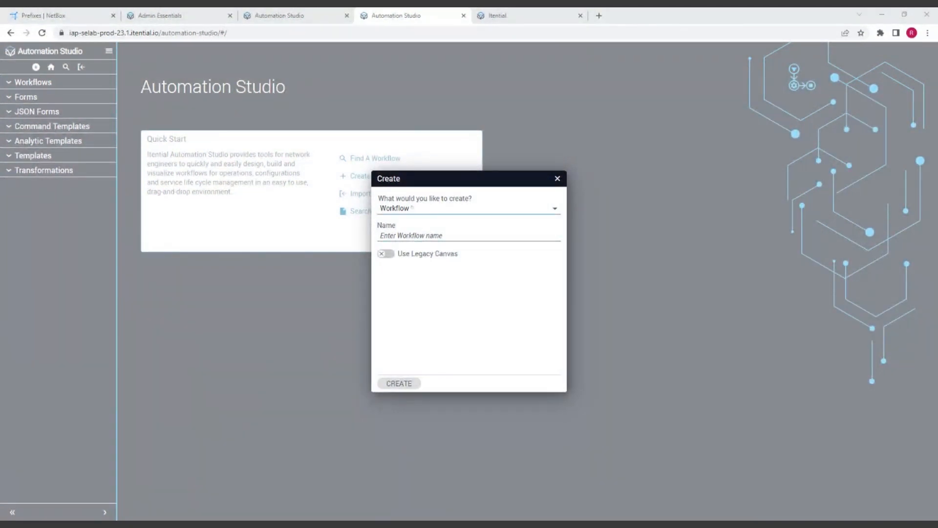
click(412, 208)
click(412, 226)
click(412, 236)
text(Build a workflow 3 NetBox)
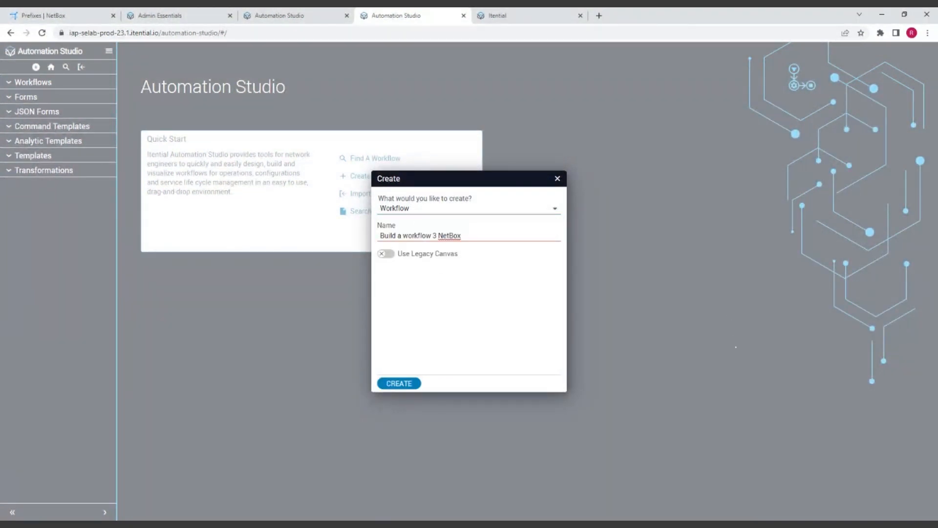
click(399, 383)
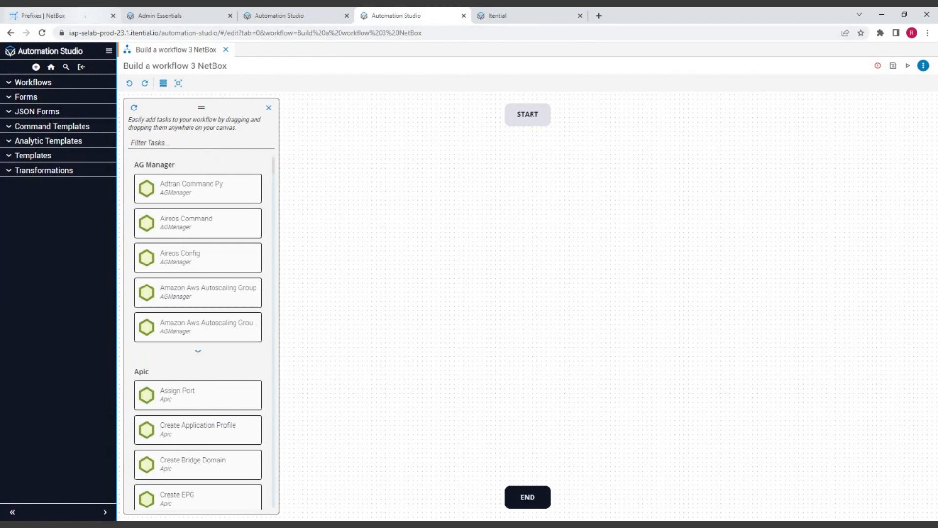
Look back at the Test NetBox integration's configuration and at Build a workflow 3, and return to the new workflow
click(84, 16)
click(171, 16)
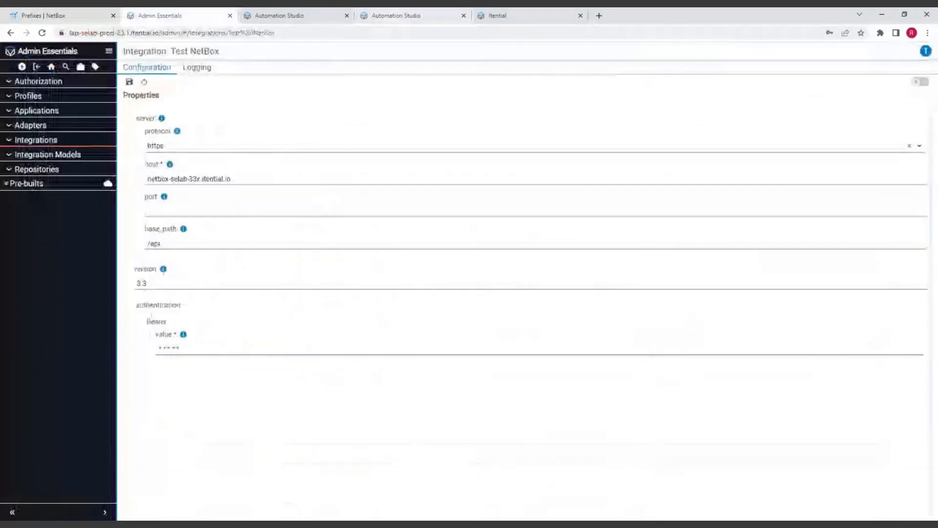
click(289, 16)
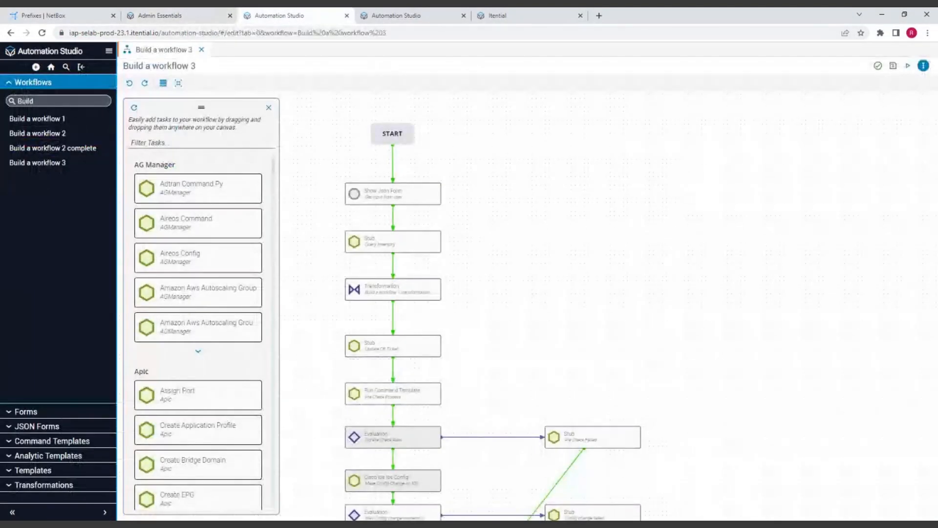
click(411, 15)
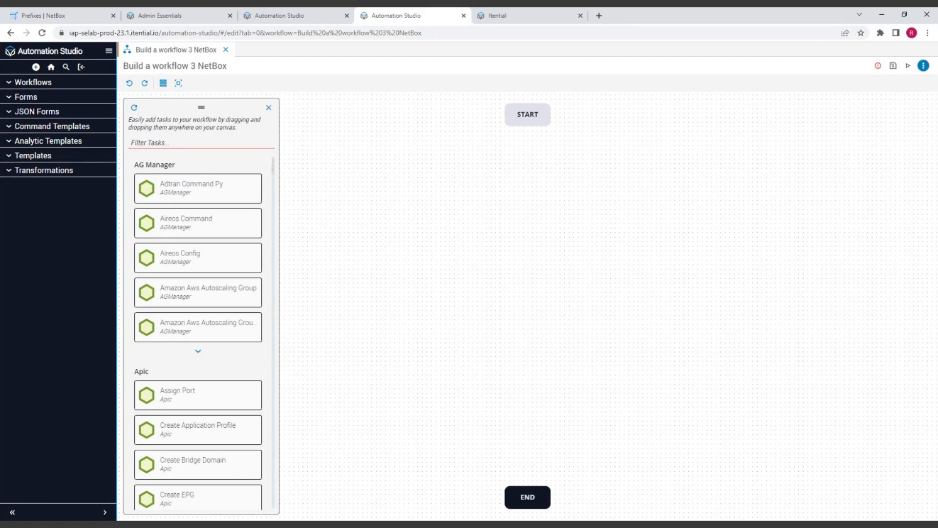
Expand the Netbox group in the task palette and look through the tasks it offers
scroll(198, 333, down, 15)
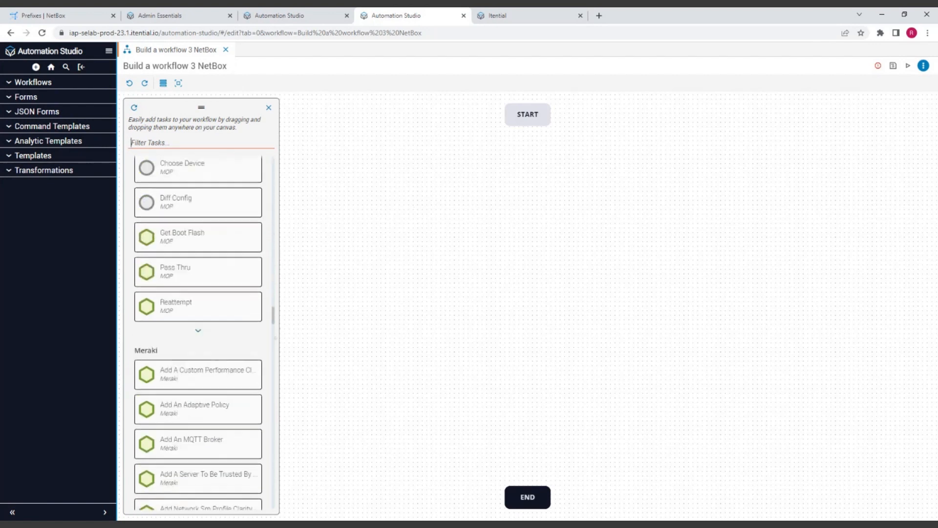
scroll(198, 333, down, 15)
scroll(204, 332, down, 3)
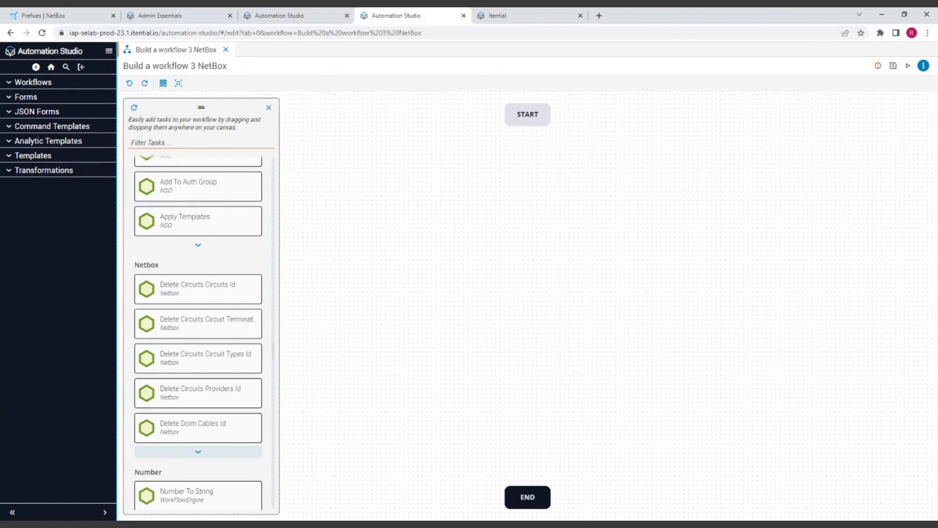
click(198, 451)
scroll(216, 410, down, 9)
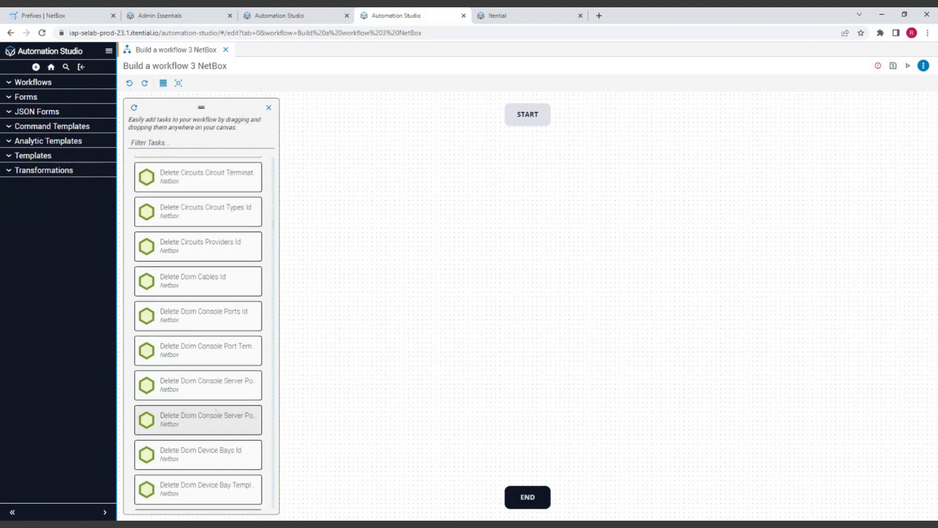
scroll(198, 405, down, 10)
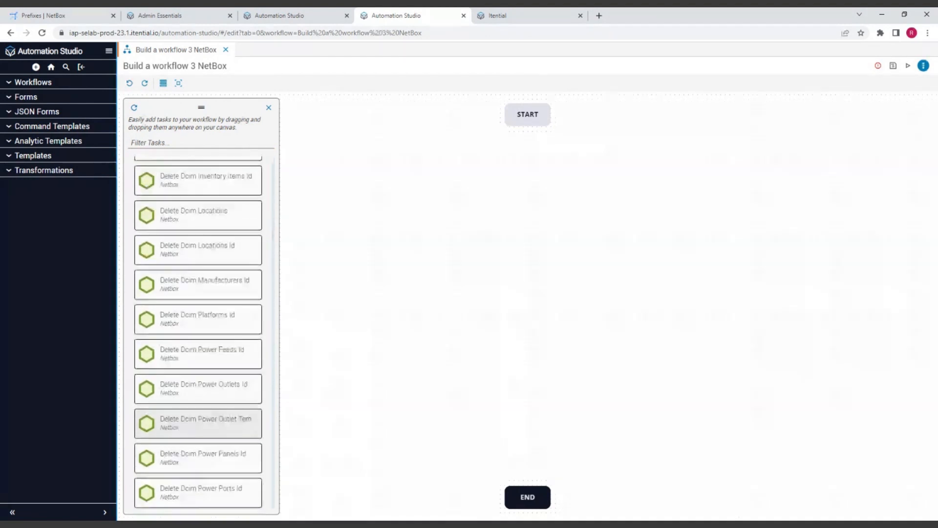
scroll(213, 408, down, 10)
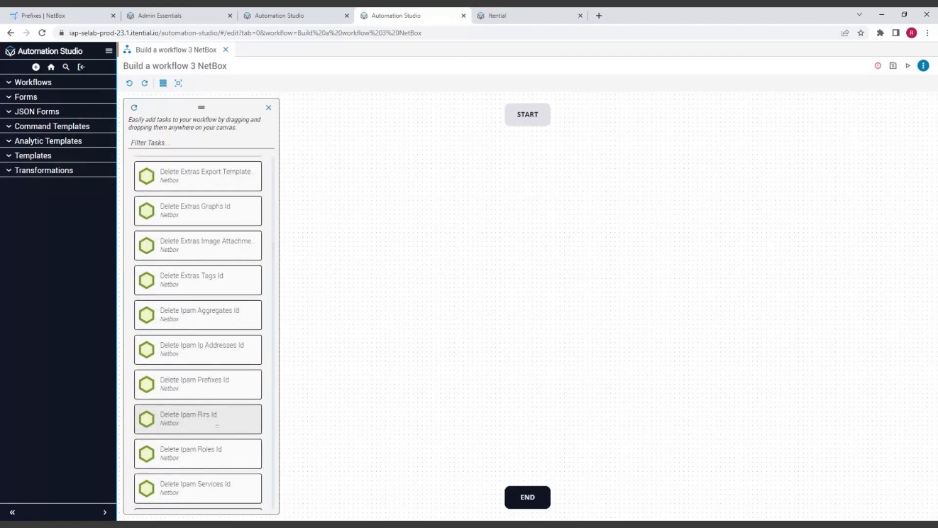
scroll(217, 425, up, 10)
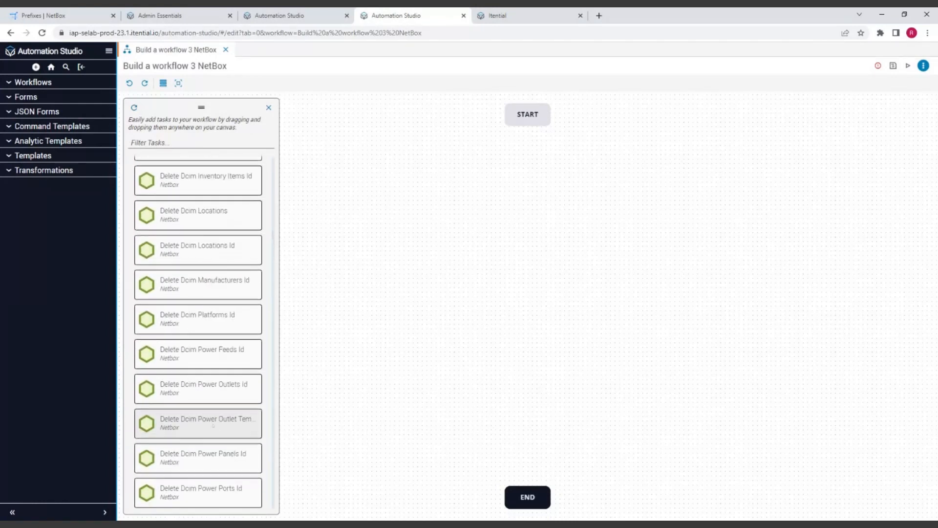
scroll(219, 418, up, 10)
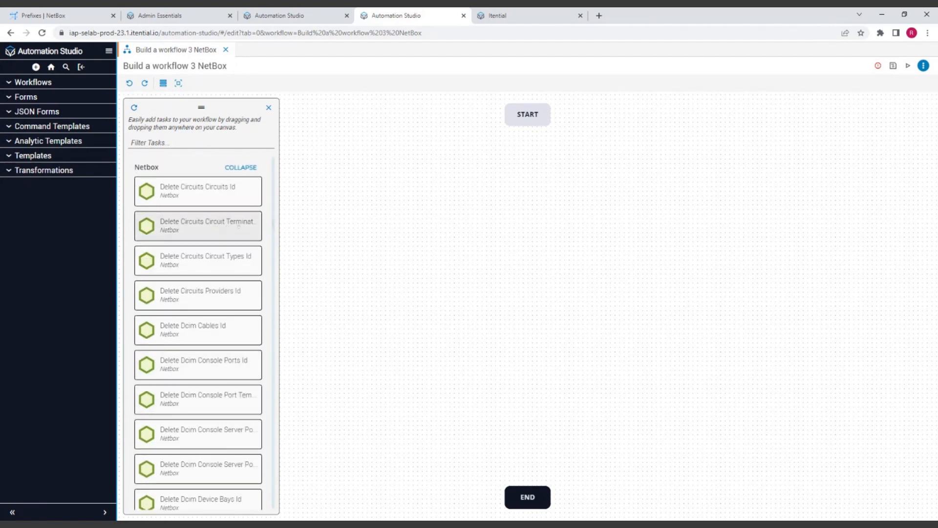
scroll(220, 259, down, 3)
scroll(220, 287, up, 3)
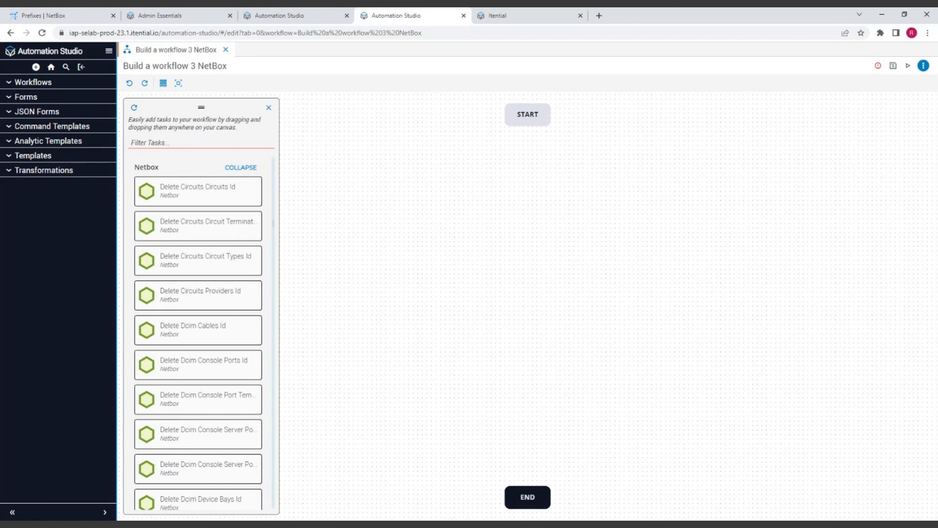
Filter the tasks by postipamprefixes and place the postIpamPrefixesIdAvailableIps task on the canvas between Start and End
text(postip)
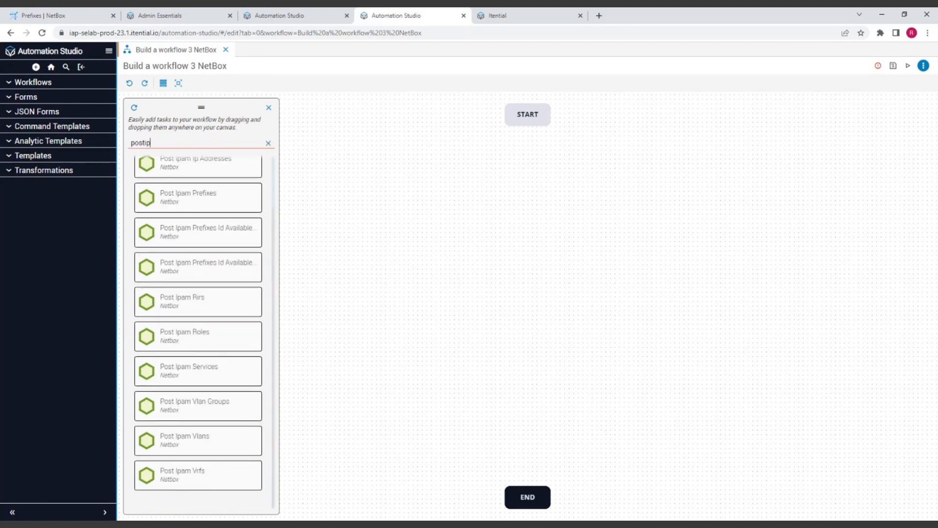
text(ampre)
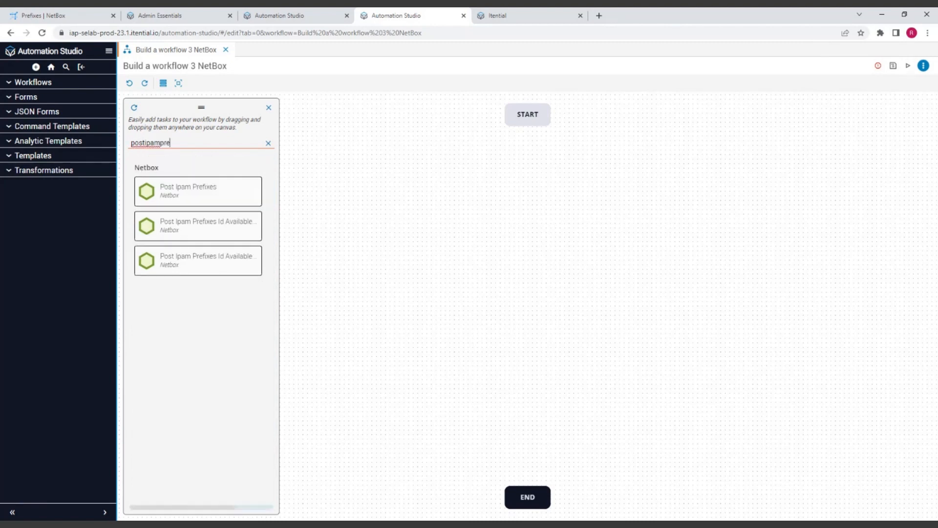
text(fixes)
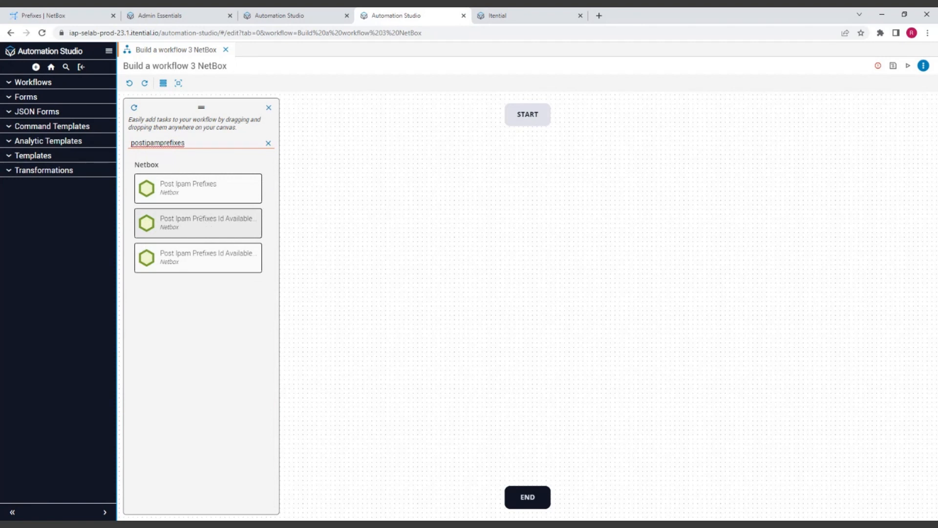
mouse_move(189, 254)
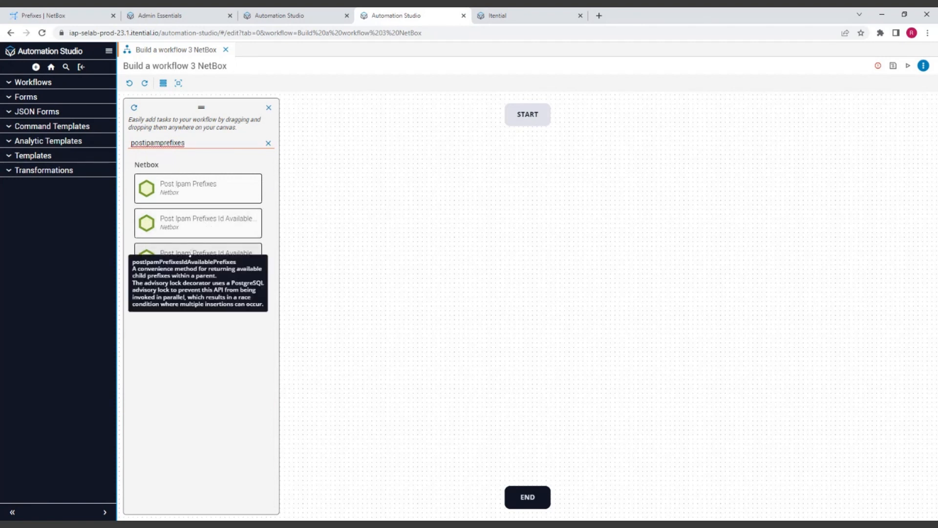
mouse_move(200, 222)
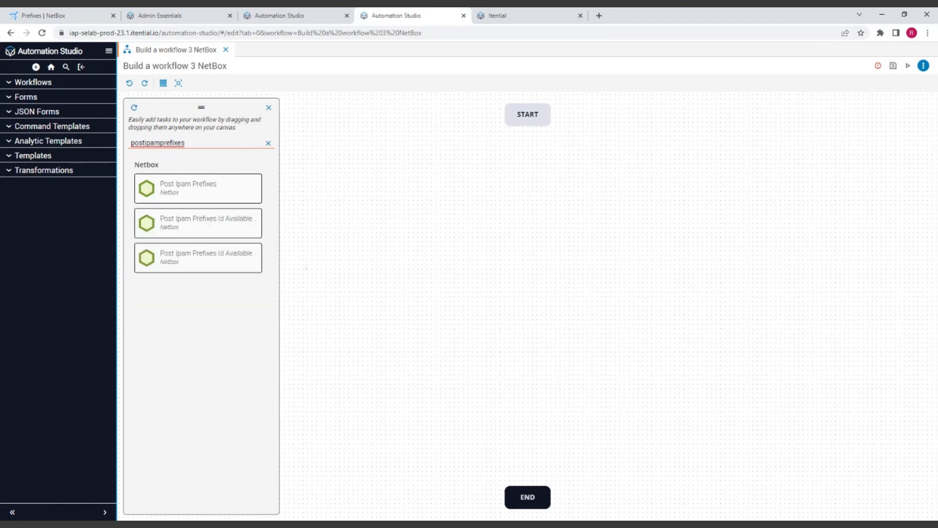
drag(198, 223, 427, 210)
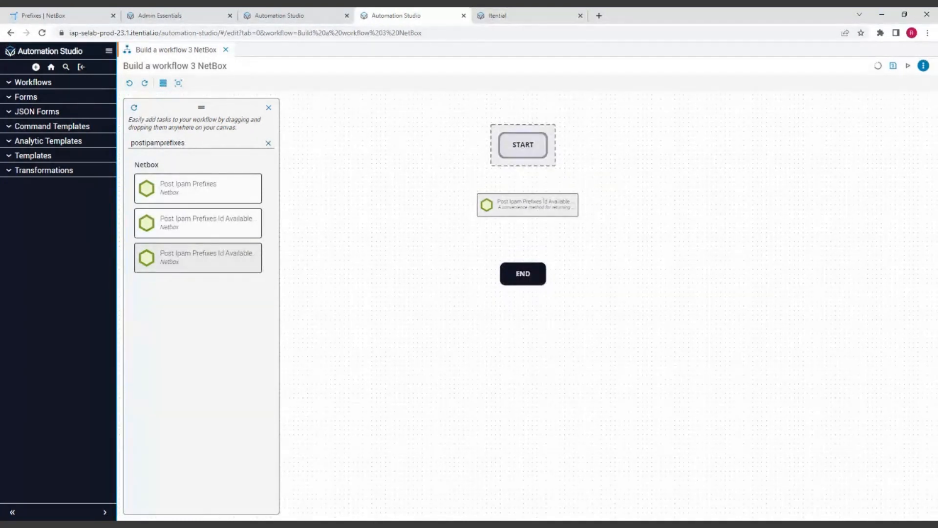
drag(528, 206, 523, 205)
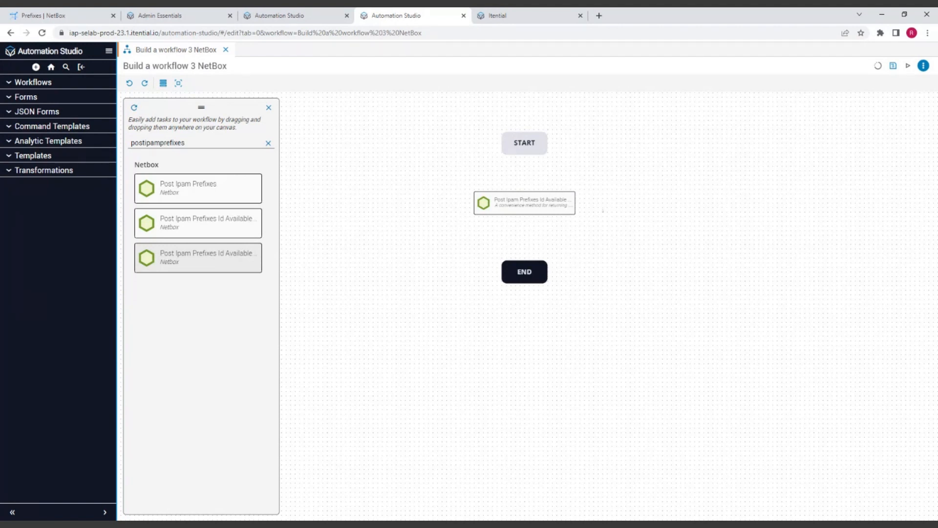
Connect Start through the available IPs task to End, and set the task's static id input to 32
scroll(603, 210, up, 4)
drag(621, 192, 578, 237)
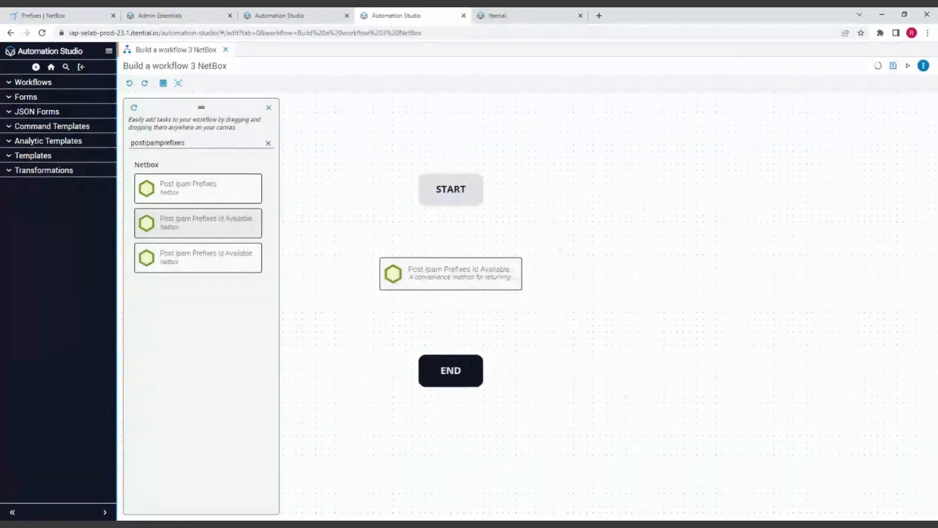
drag(451, 203, 450, 364)
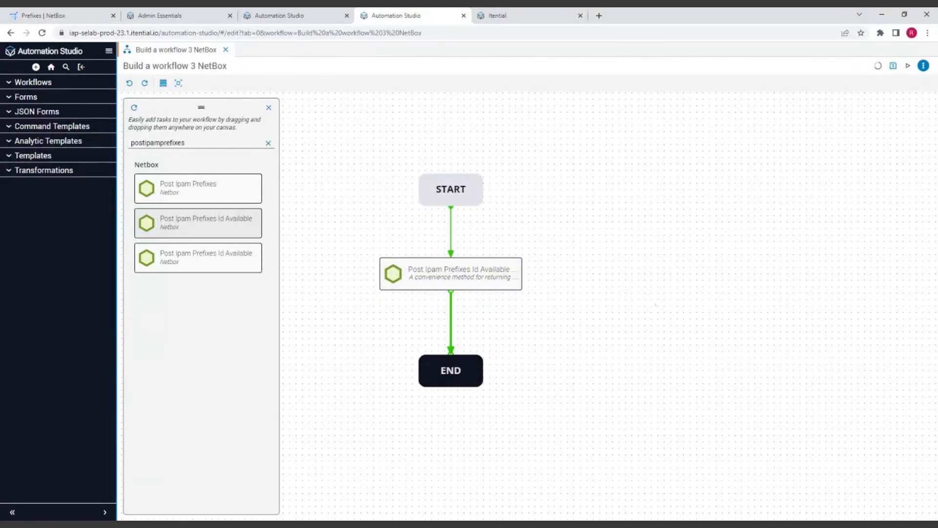
double_click(469, 274)
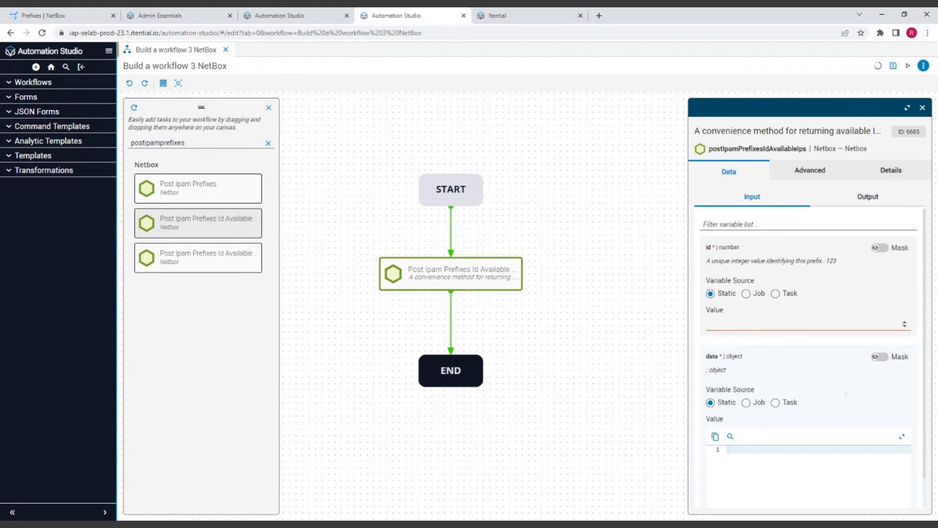
text(32)
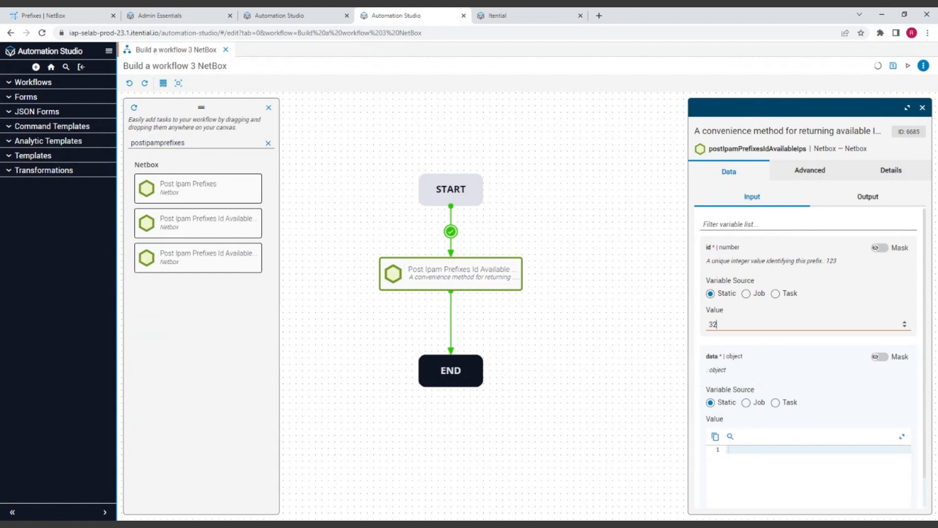
Switch to NetBox, open the 10.48.132.0/24 prefix, and examine its IP addresses and its prefix ID
click(72, 16)
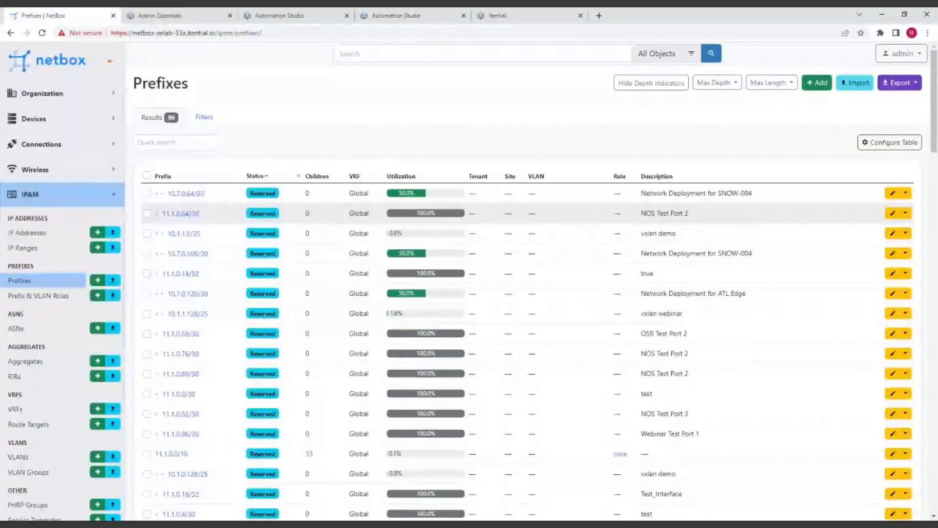
scroll(528, 293, down, 6)
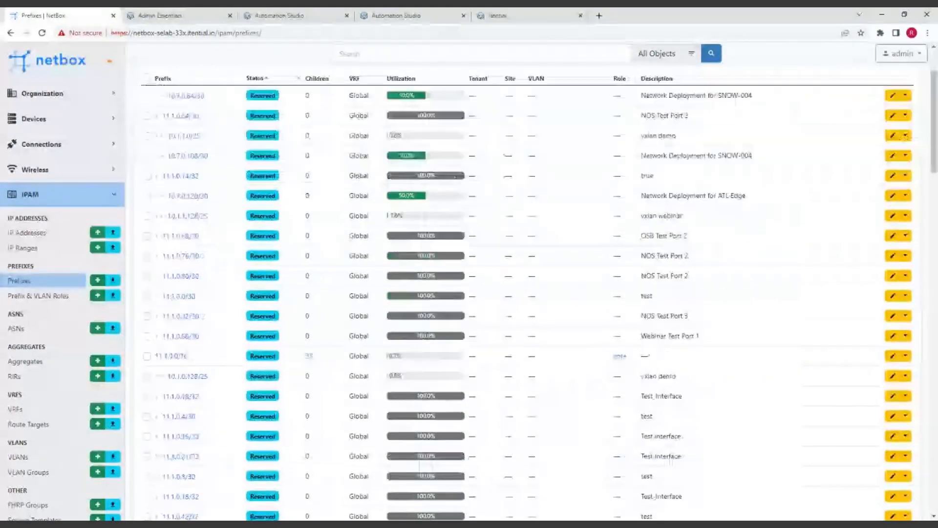
scroll(528, 293, up, 6)
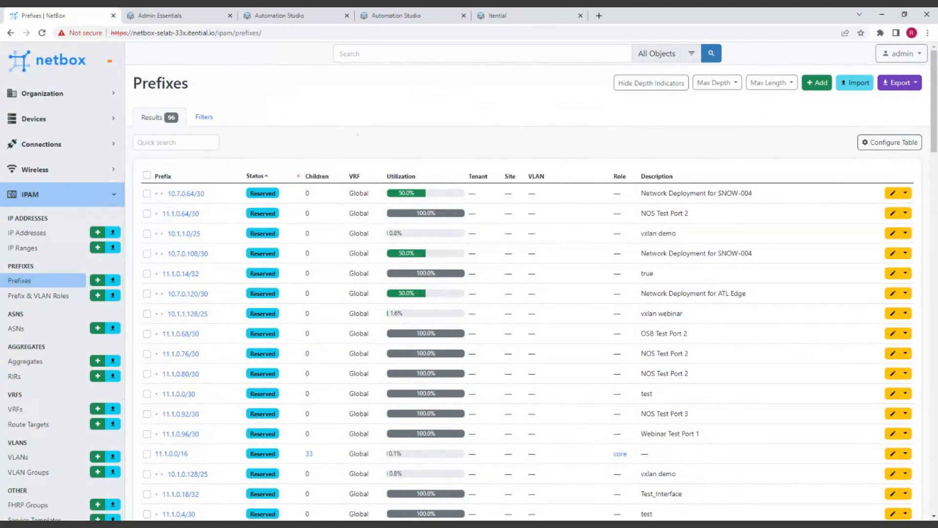
scroll(528, 293, down, 15)
scroll(528, 294, down, 15)
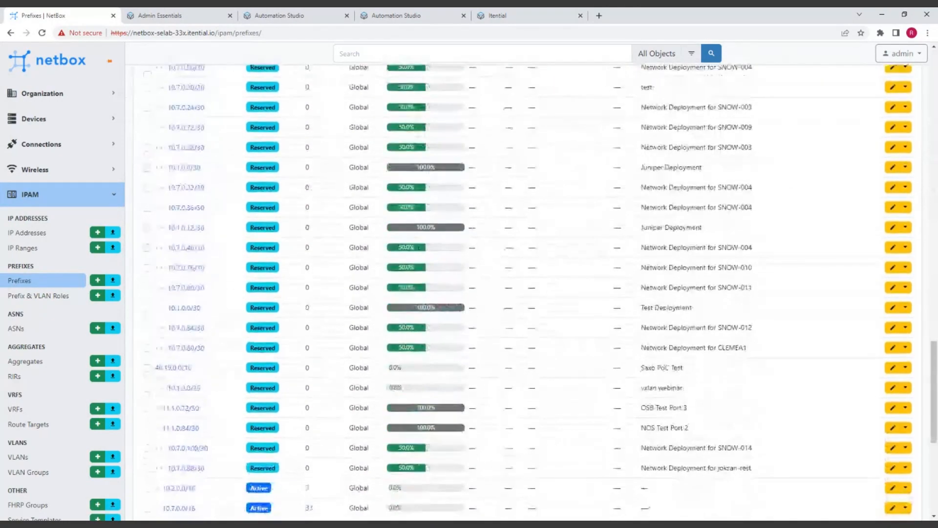
scroll(528, 293, down, 2)
scroll(528, 294, up, 3)
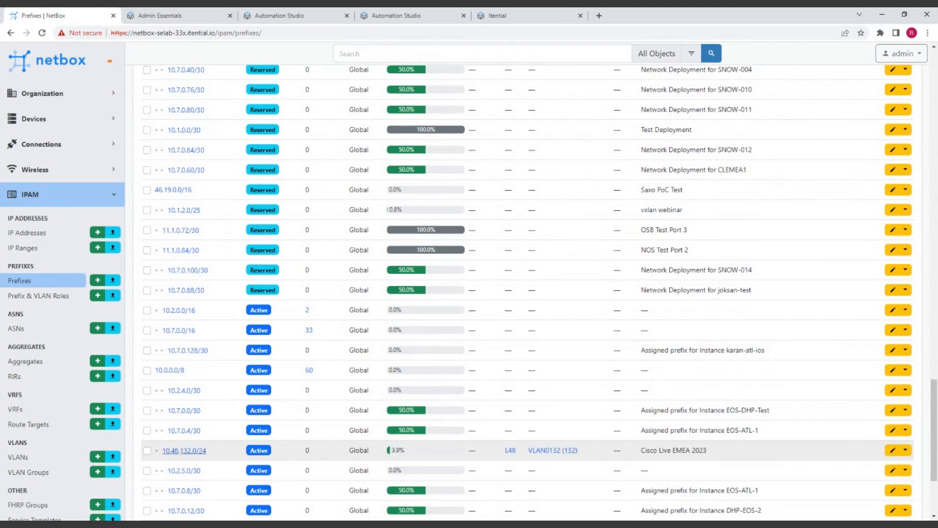
click(184, 451)
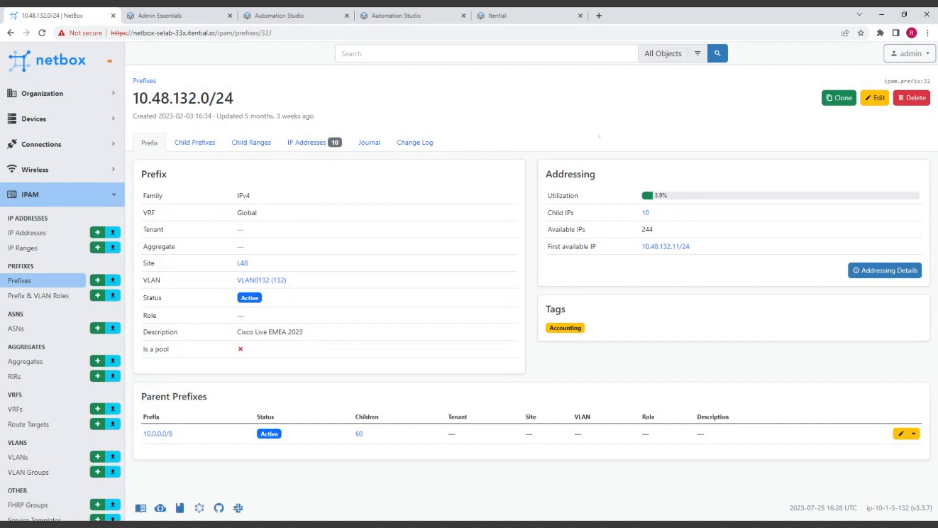
click(307, 143)
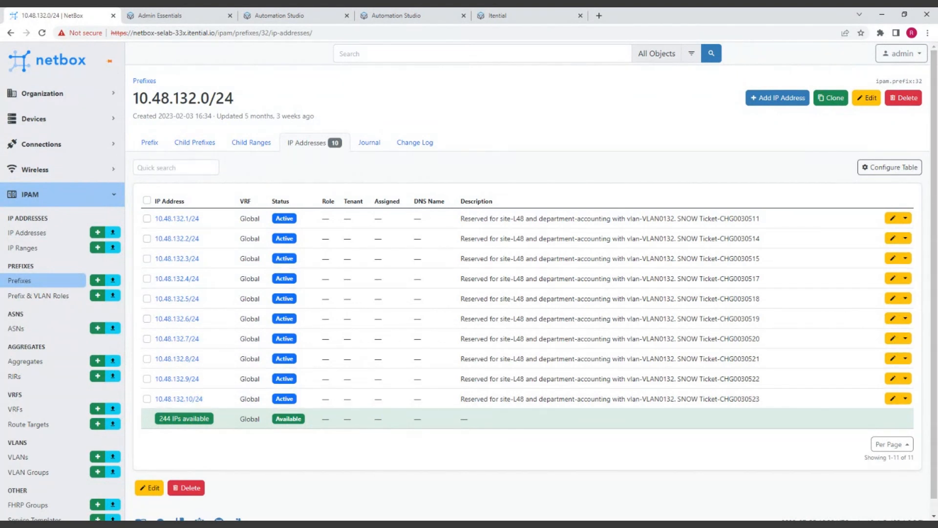
drag(877, 82, 923, 82)
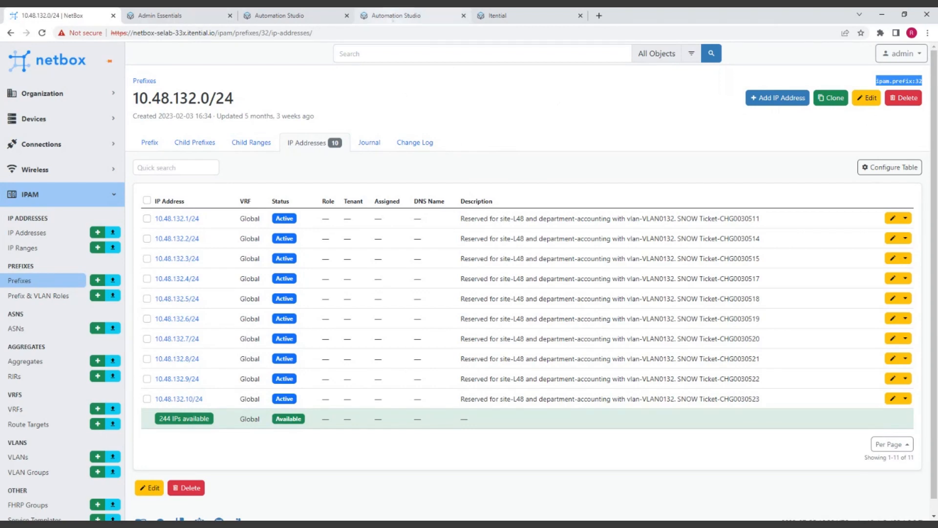
Back in Automation Studio, set the task's static data input to a JSON object with status "active" and description "Webinar Build a Workflow Test"
click(412, 15)
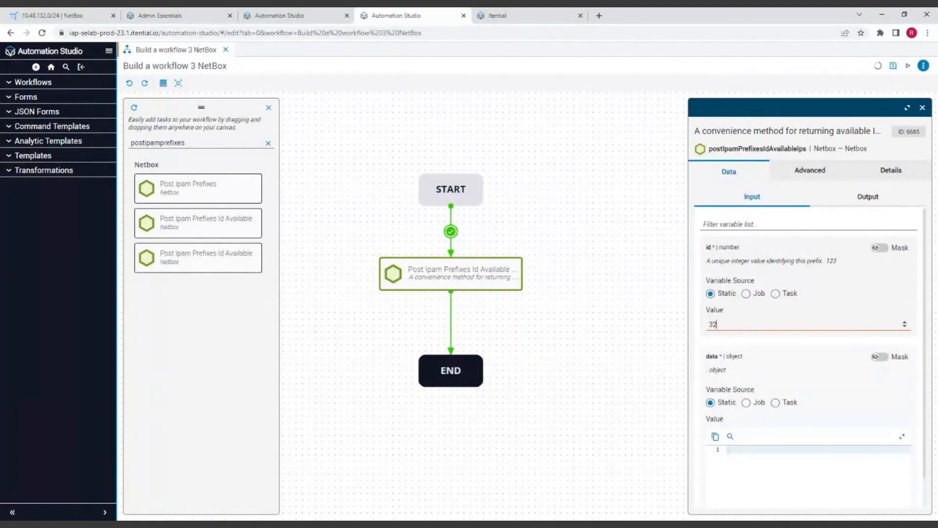
key(alt+Tab)
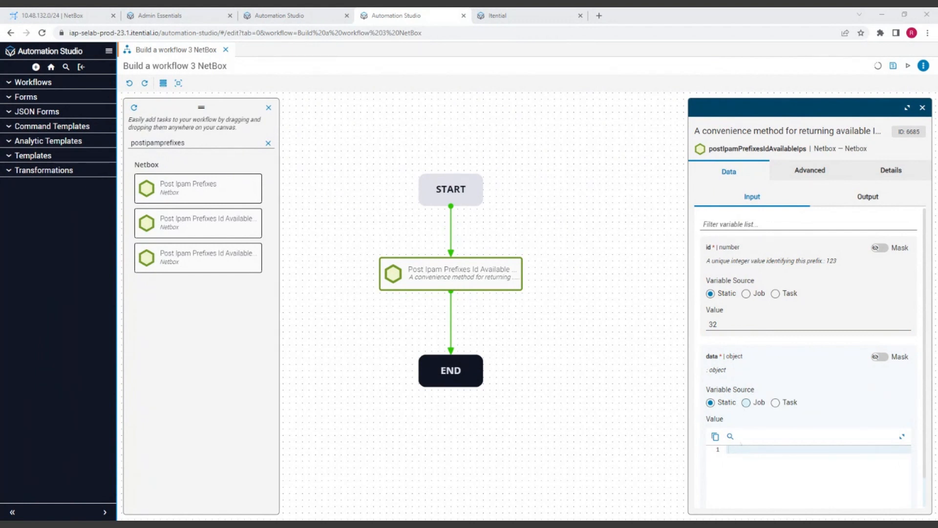
click(770, 448)
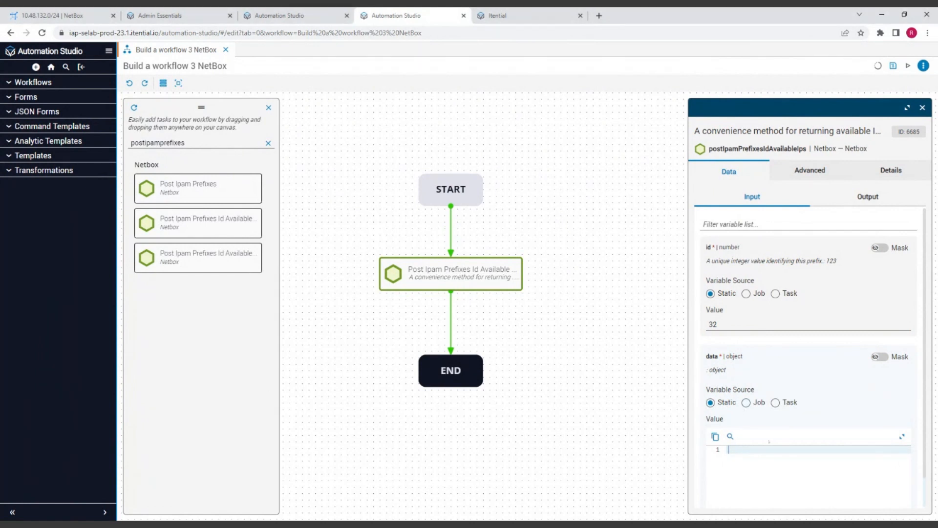
text({     "status": "active",     "description": "Webinar Build a Workflow Test" })
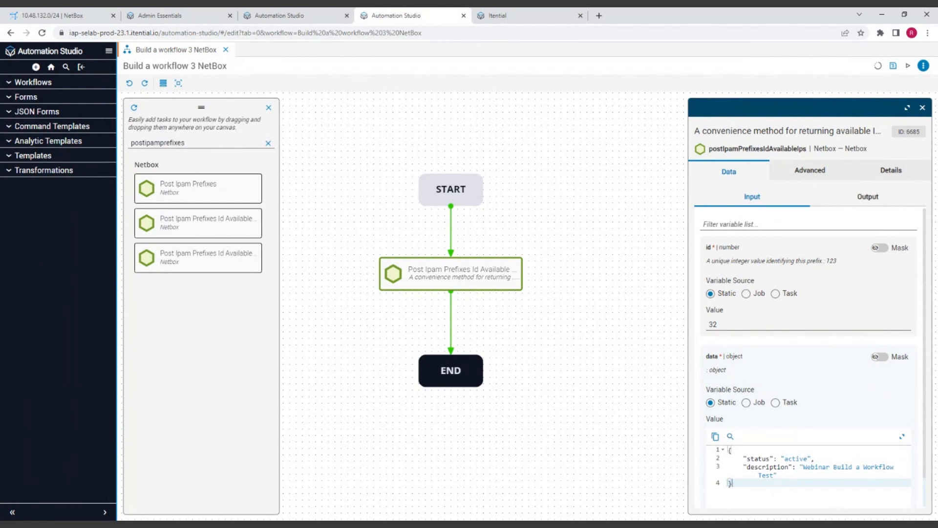
Review the task's id and data inputs against the IP addresses of the 10.48.132.0/24 prefix in NetBox, and return to the NetBox workflow
drag(717, 247, 740, 247)
click(904, 326)
click(905, 321)
double_click(735, 357)
scroll(821, 384, down, 1)
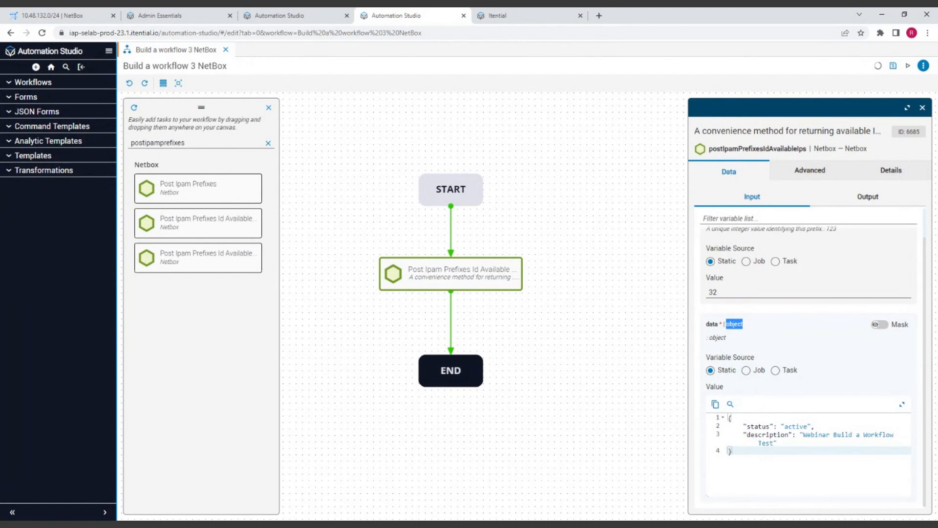
click(64, 15)
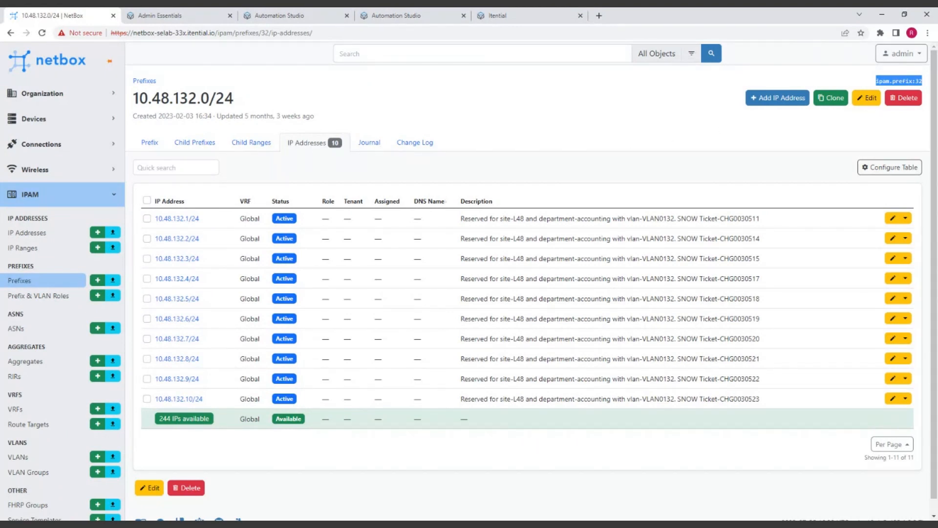
click(443, 182)
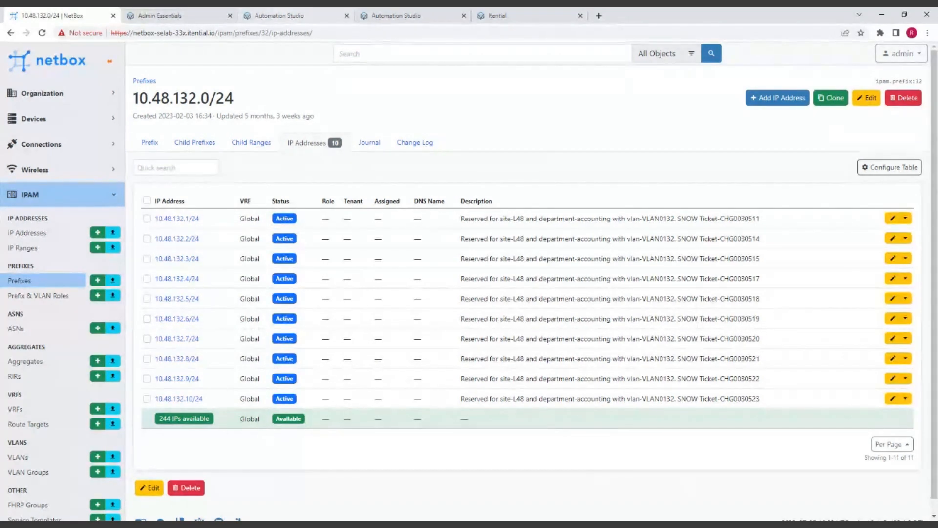
click(296, 15)
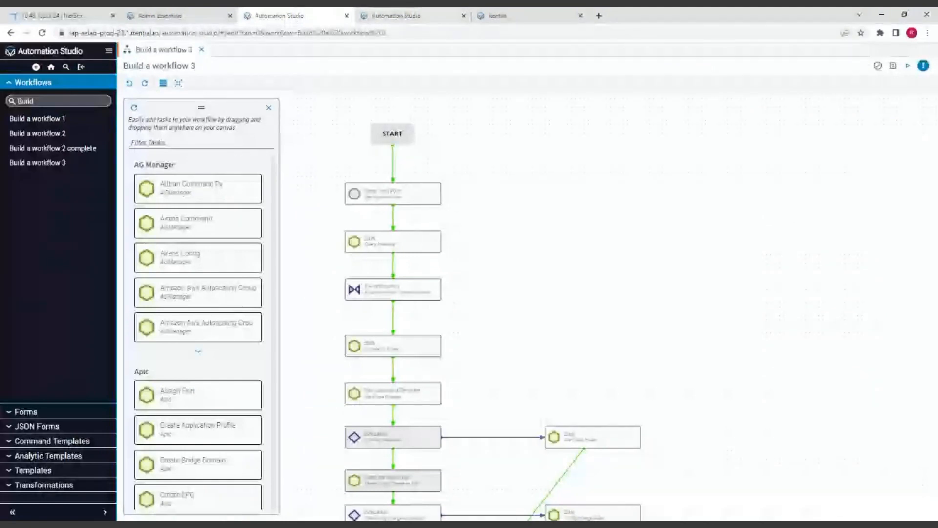
click(409, 16)
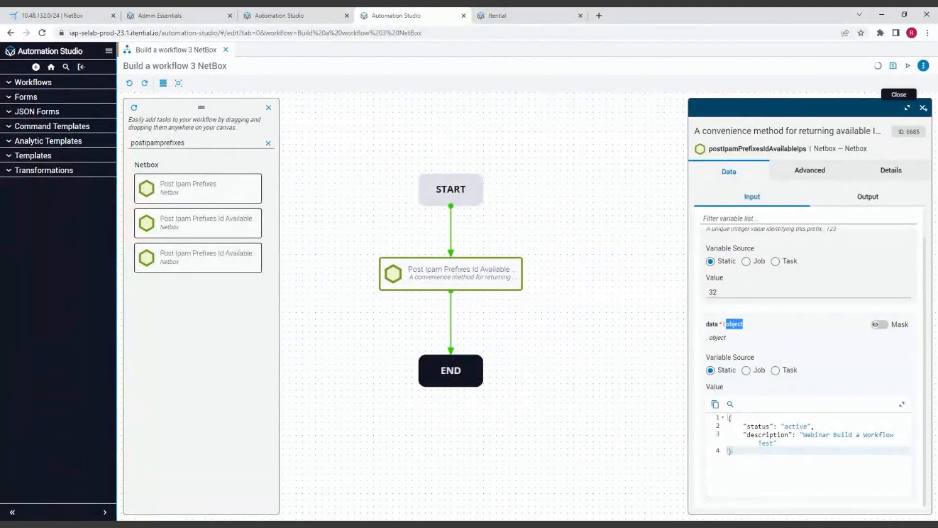
Close the task's settings, save the workflow, and open its run dialog without starting the run
click(923, 108)
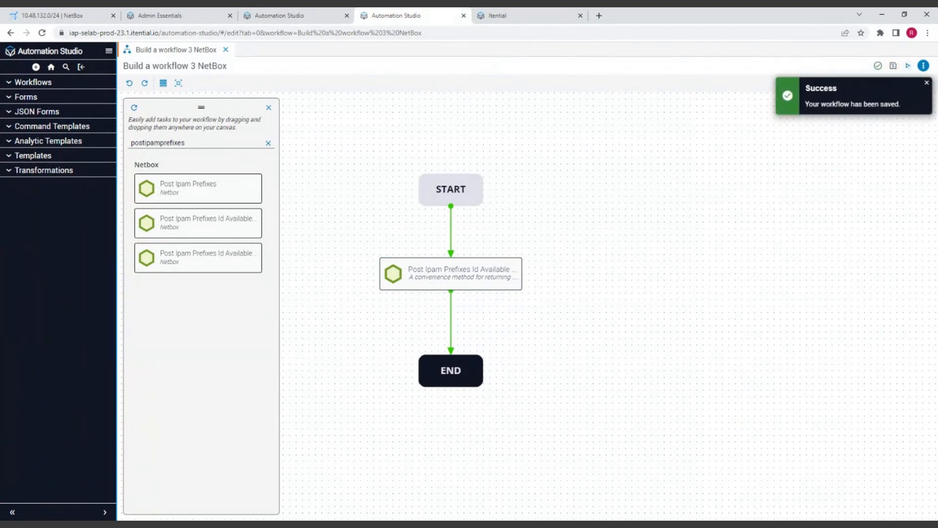
click(908, 66)
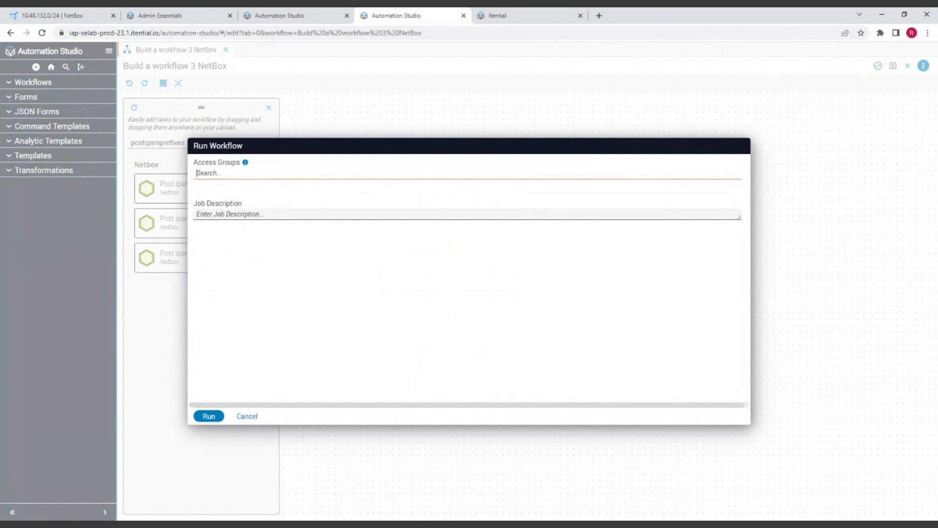
click(255, 416)
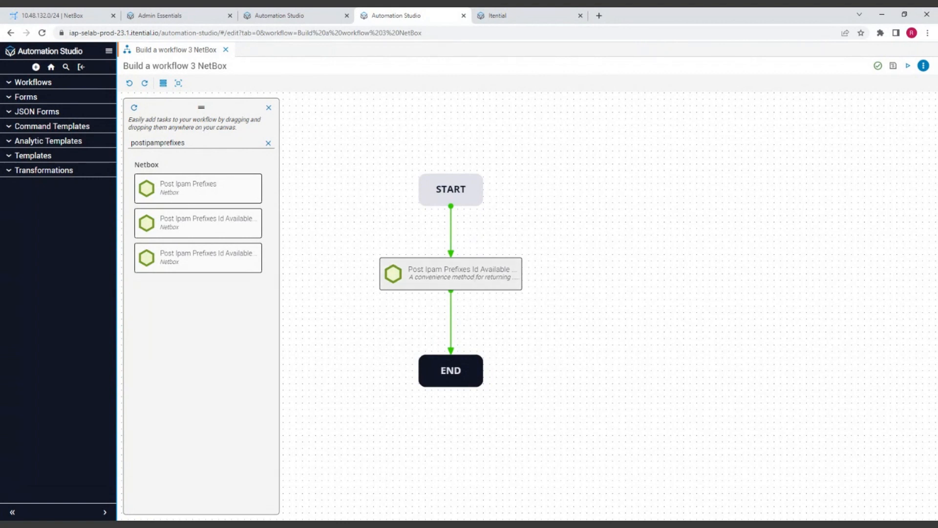
Set the static Adapter Id in the available IPs task's advanced task options to netbox-selab
double_click(476, 284)
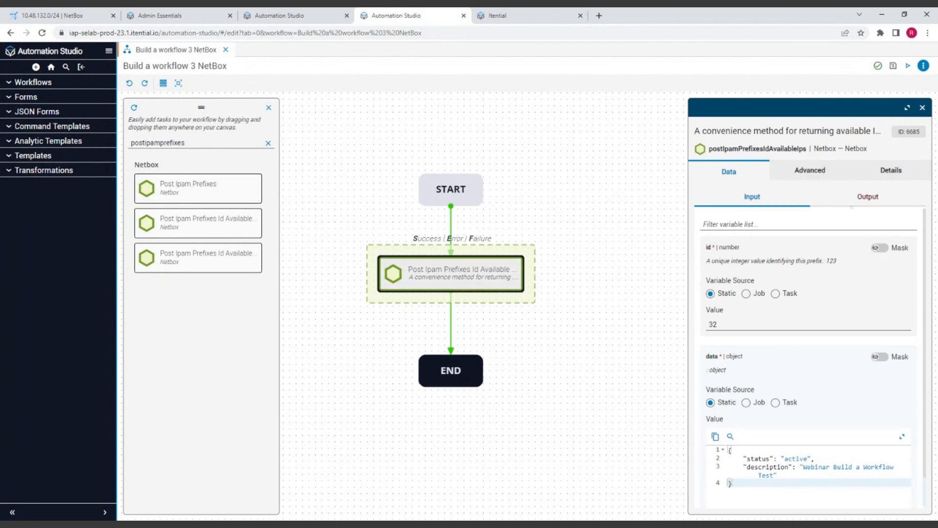
click(810, 171)
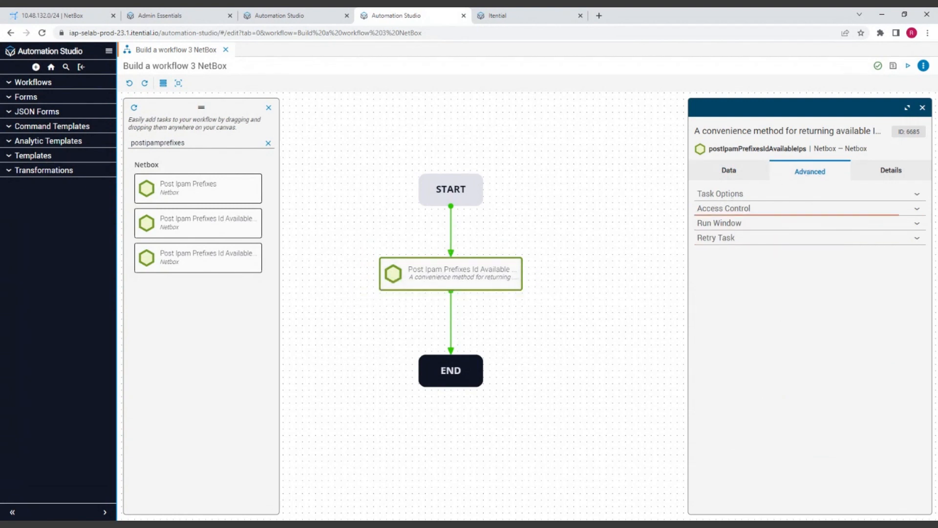
click(727, 193)
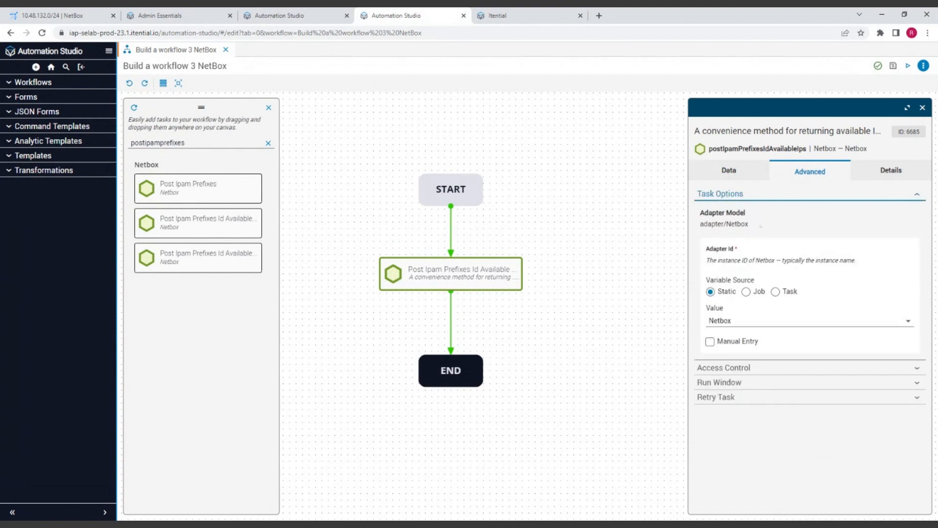
click(740, 321)
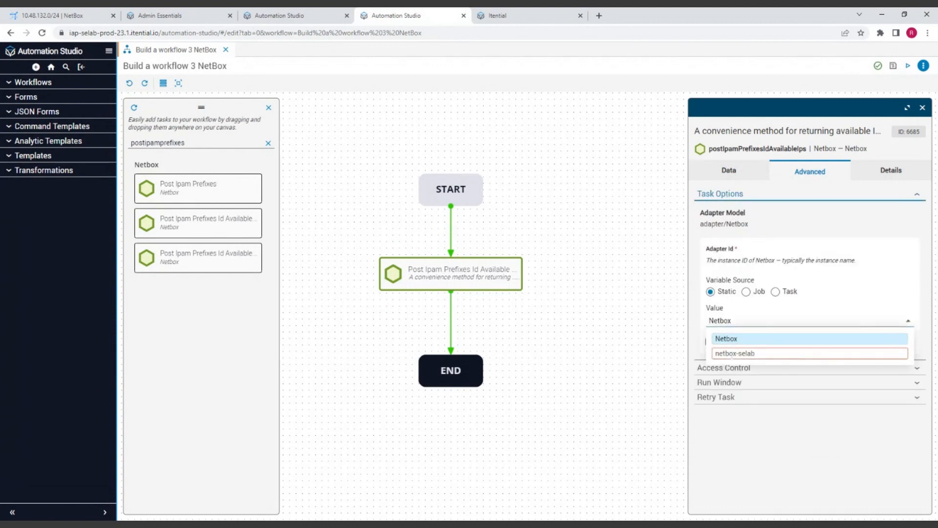
click(732, 355)
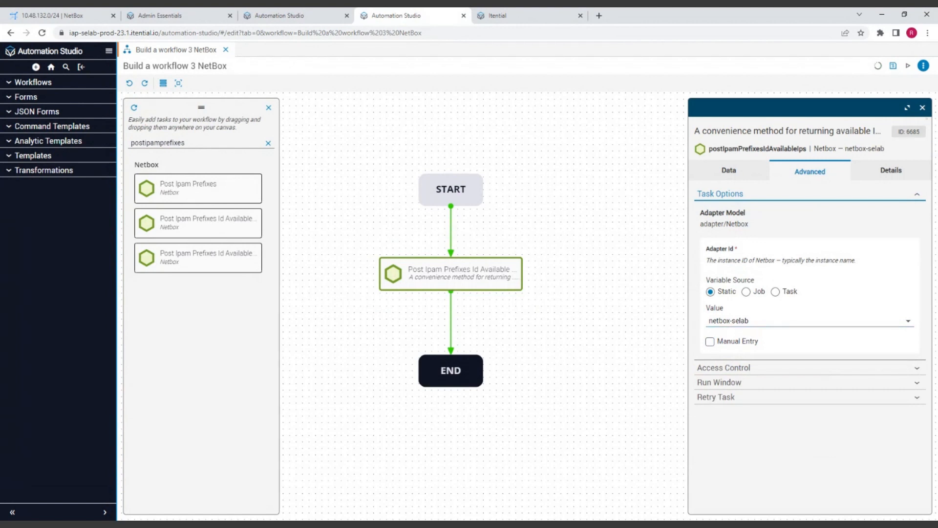
Close the task's settings, save the workflow, and run it without access groups or a job description
click(923, 108)
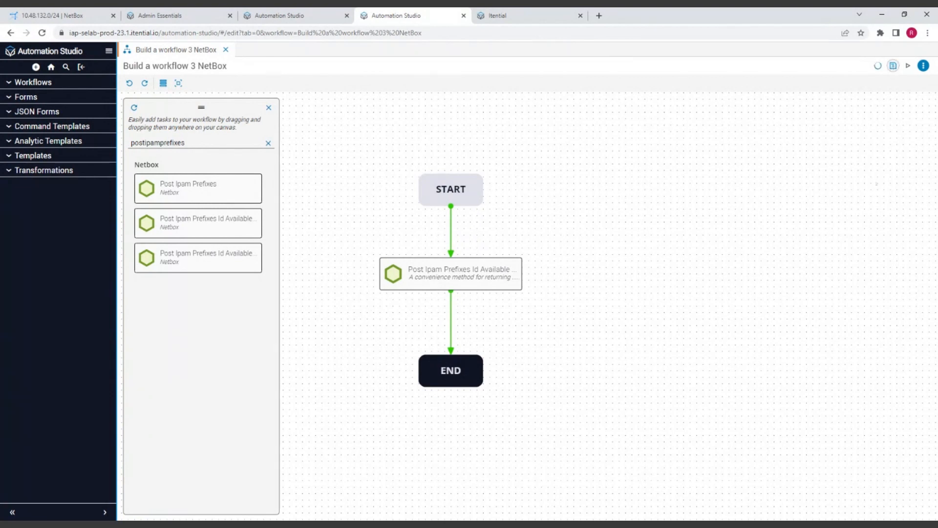
click(909, 66)
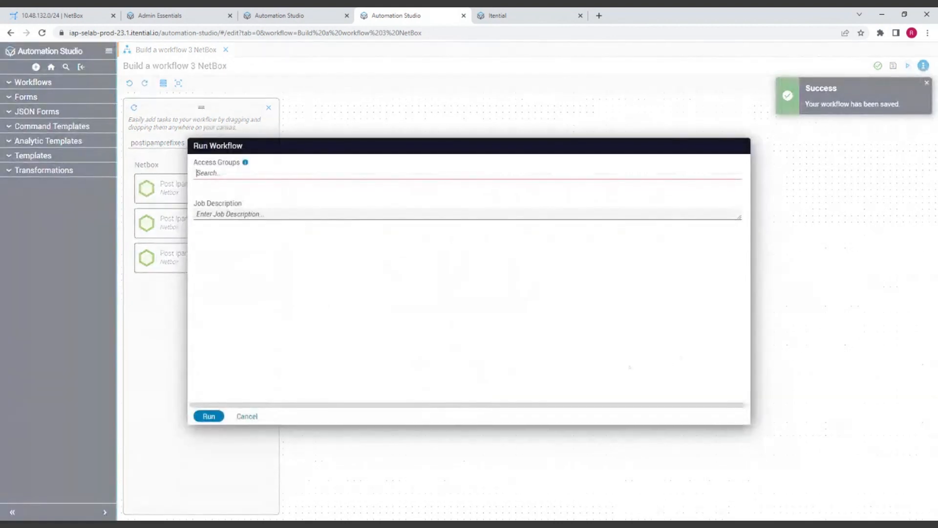
click(208, 416)
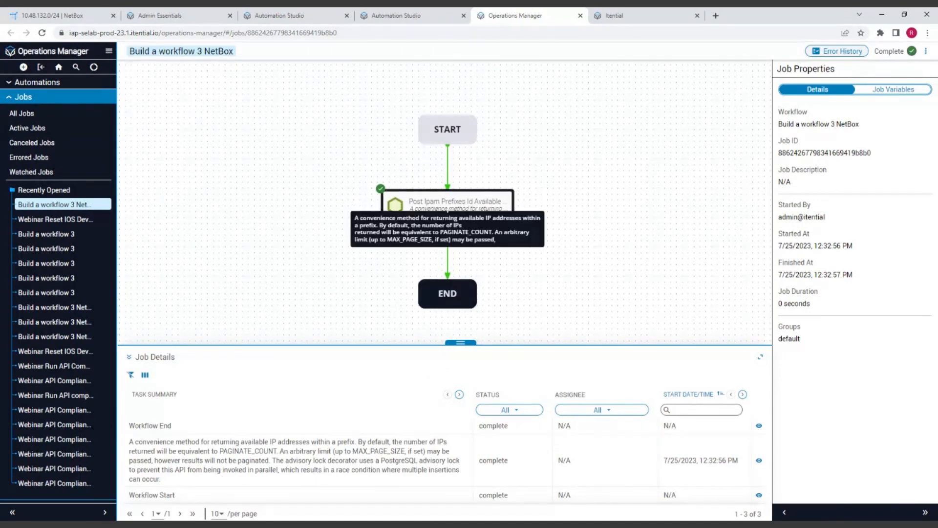
Examine the available IPs task's incoming and outgoing variables in the job, including the reserved address
click(454, 206)
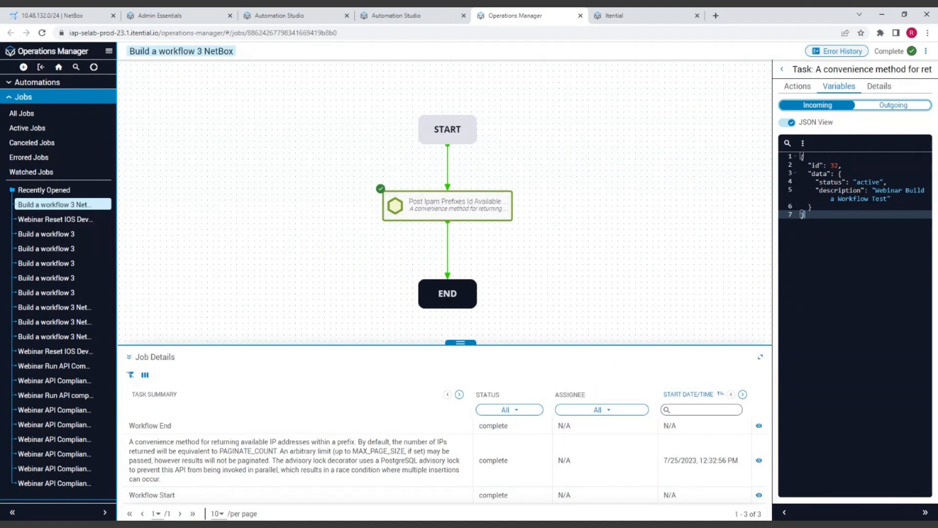
click(785, 512)
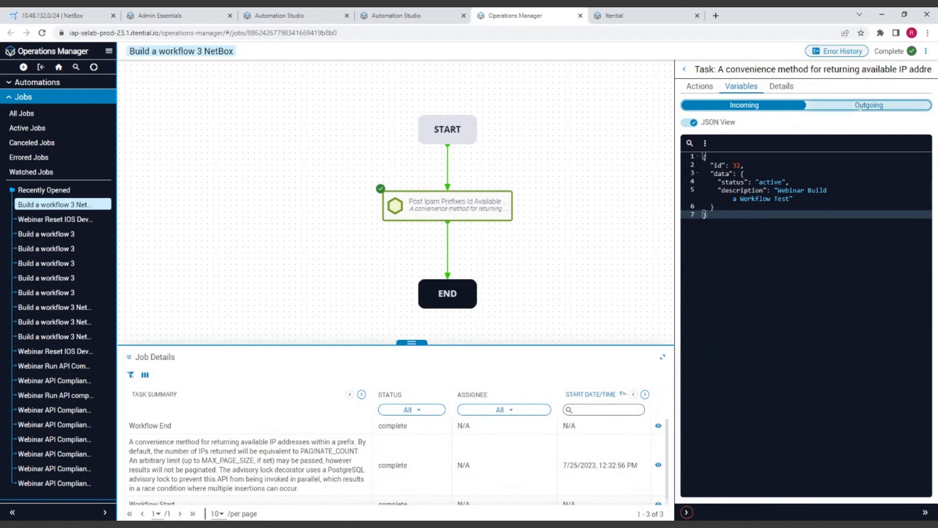
click(869, 105)
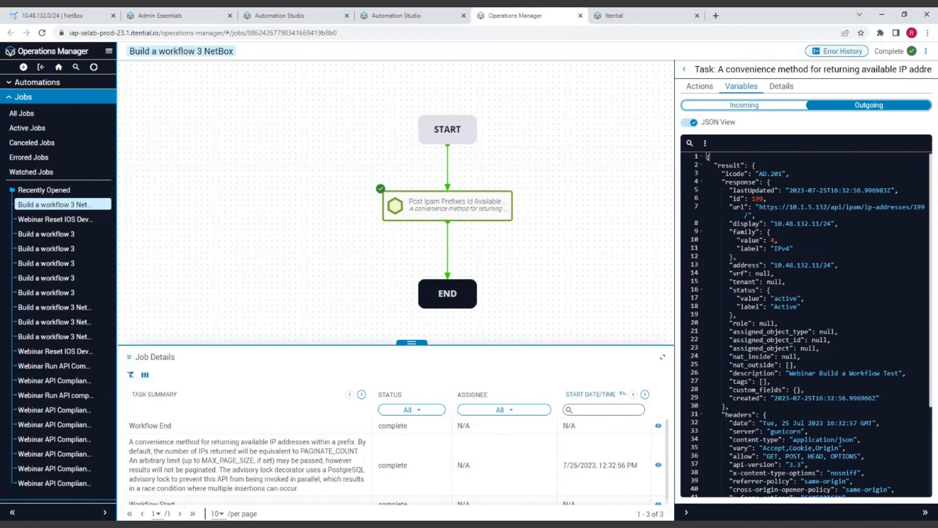
click(832, 265)
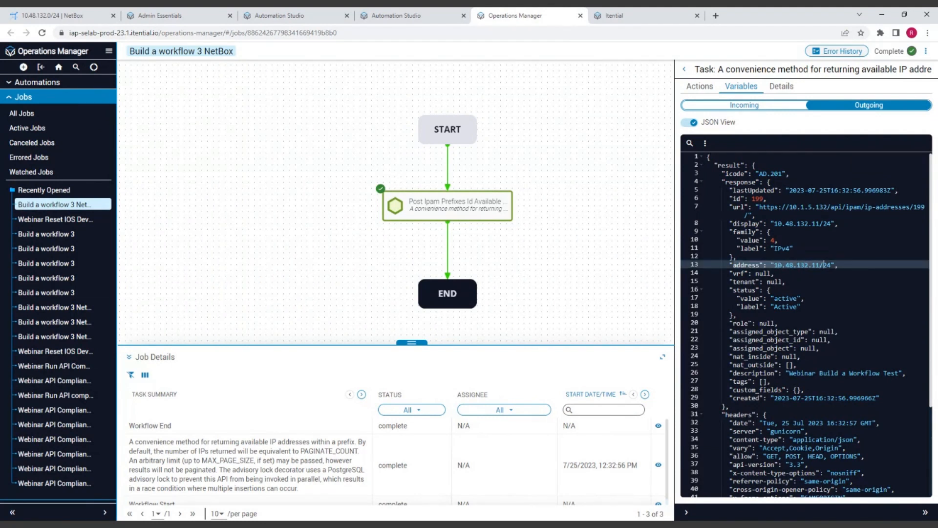
click(787, 282)
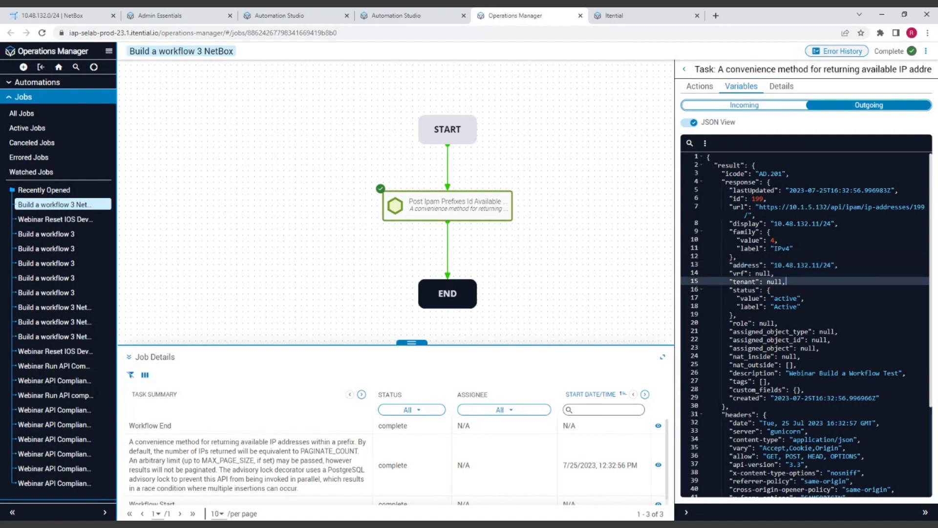
click(840, 265)
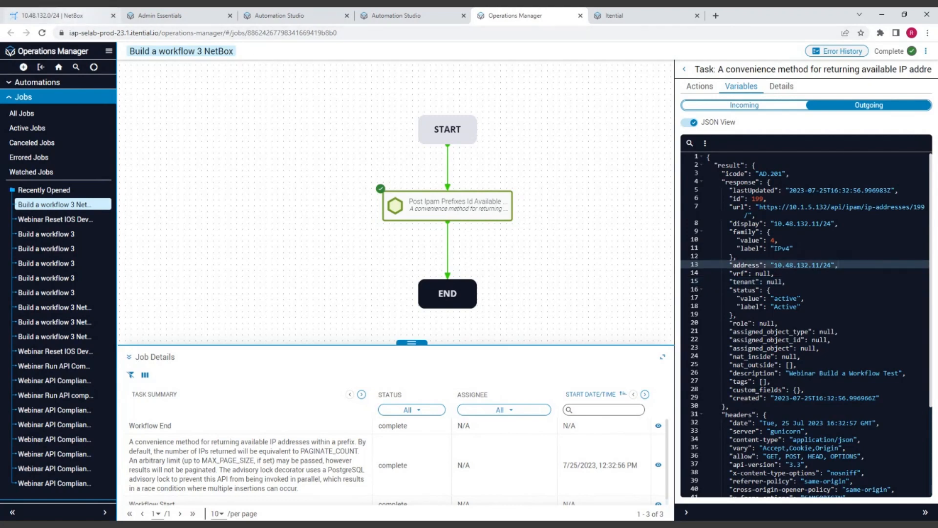
Refresh the prefix's IP address list in NetBox and check it against the address in the job's outgoing variables
click(52, 16)
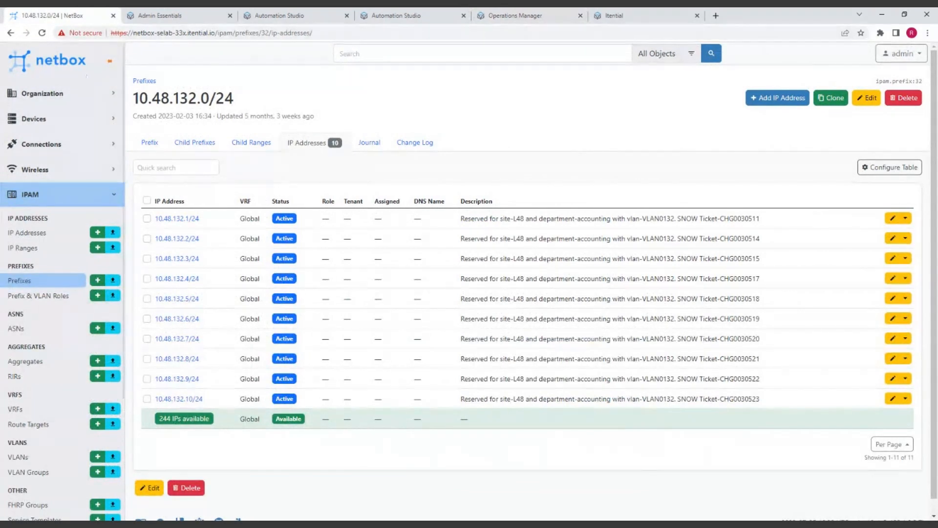
key(F5)
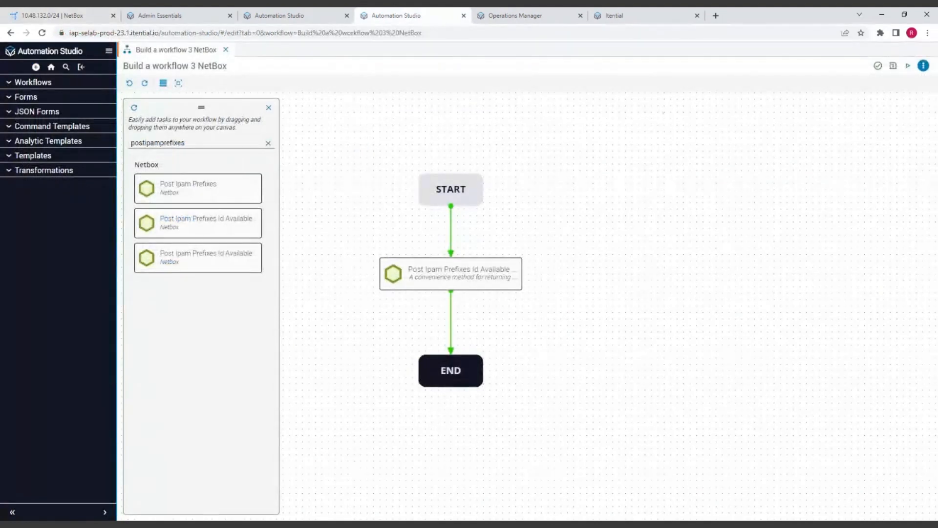
click(516, 15)
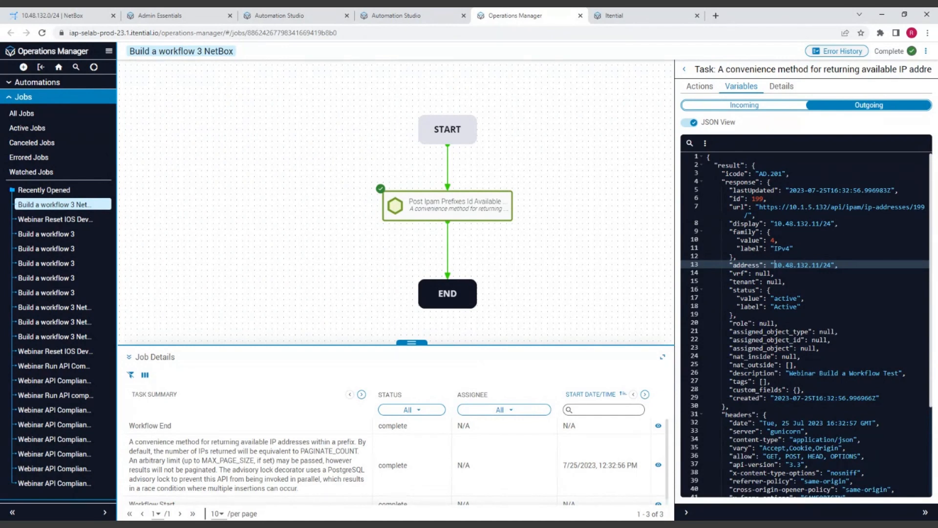
drag(775, 265, 834, 265)
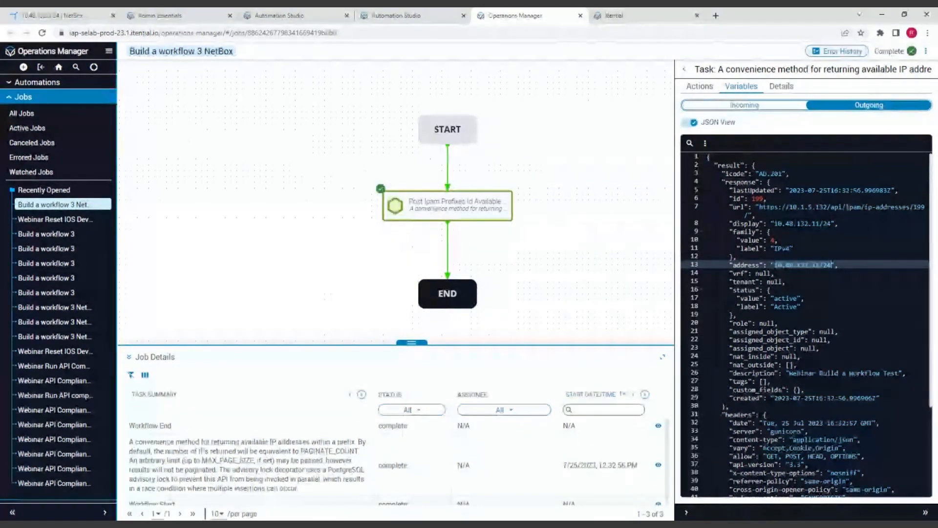
Copy the full outgoing variables JSON of the available IPs task
click(706, 143)
click(706, 143)
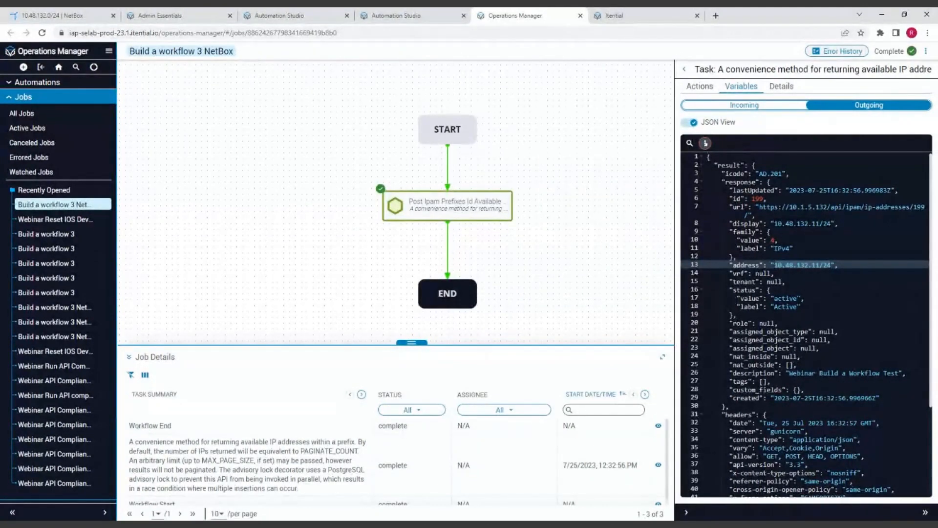
click(705, 143)
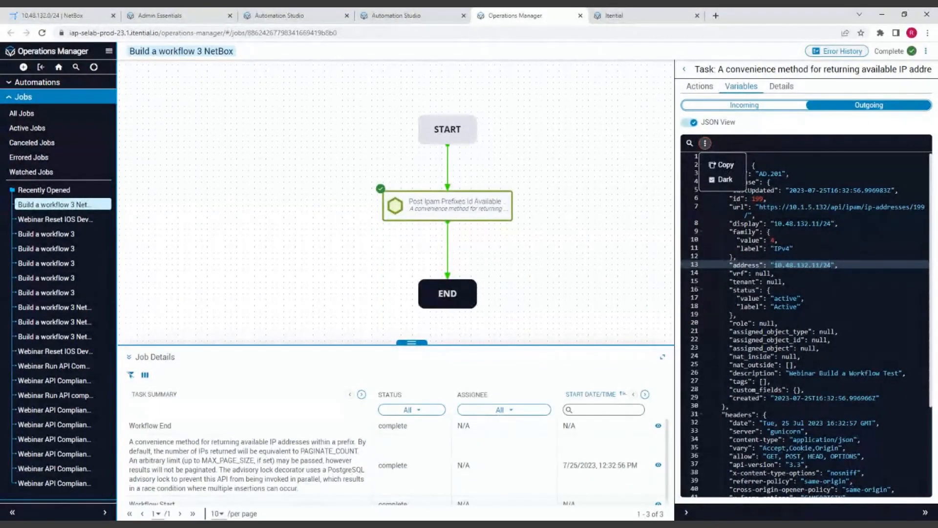
click(723, 165)
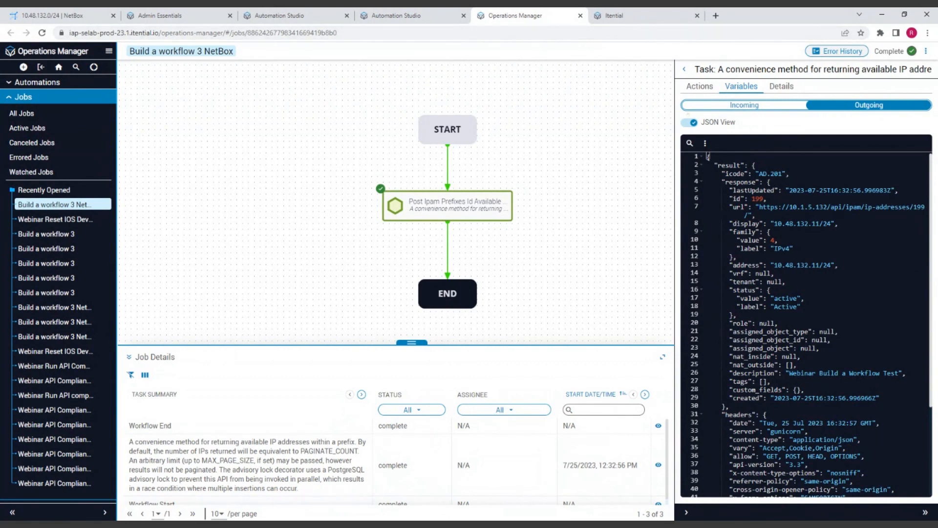
click(705, 144)
click(724, 166)
Open Automation Studio and try to create a transformation named "Build a workflow 3 NetBox"
click(631, 16)
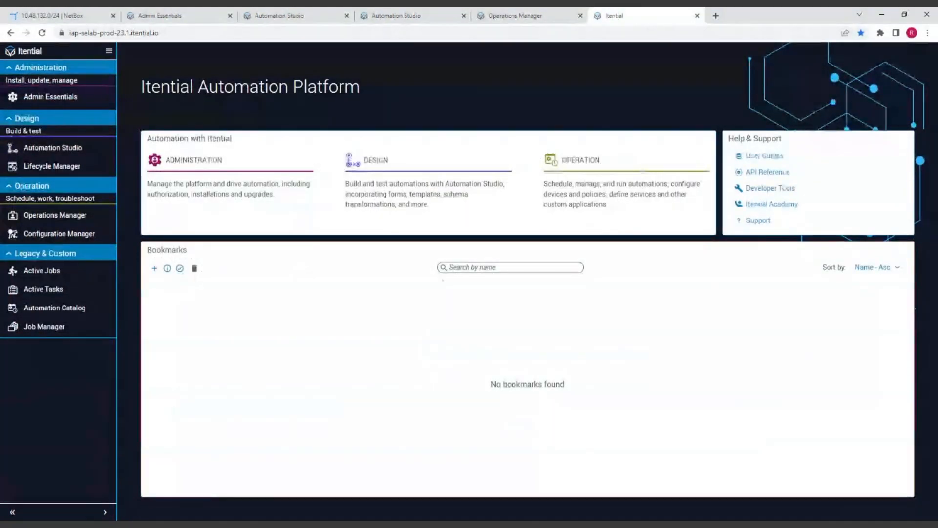
click(52, 147)
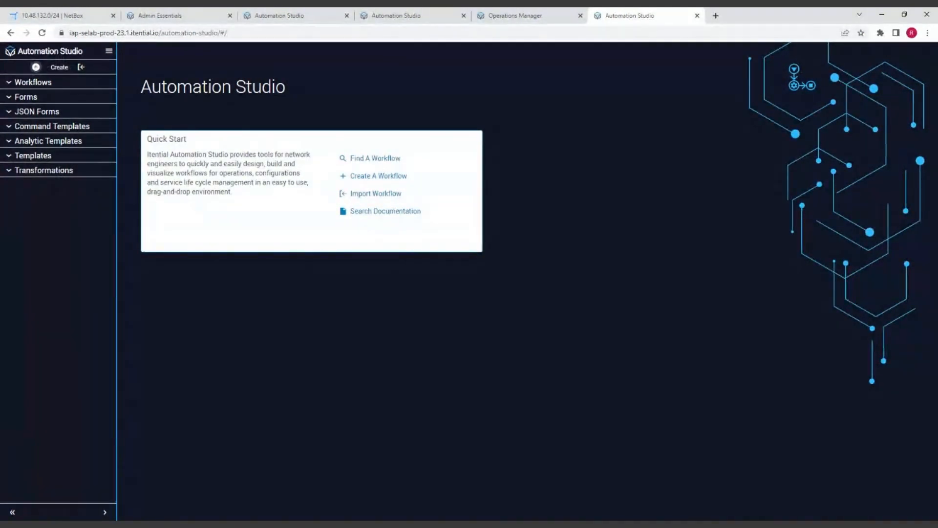
click(35, 68)
click(463, 209)
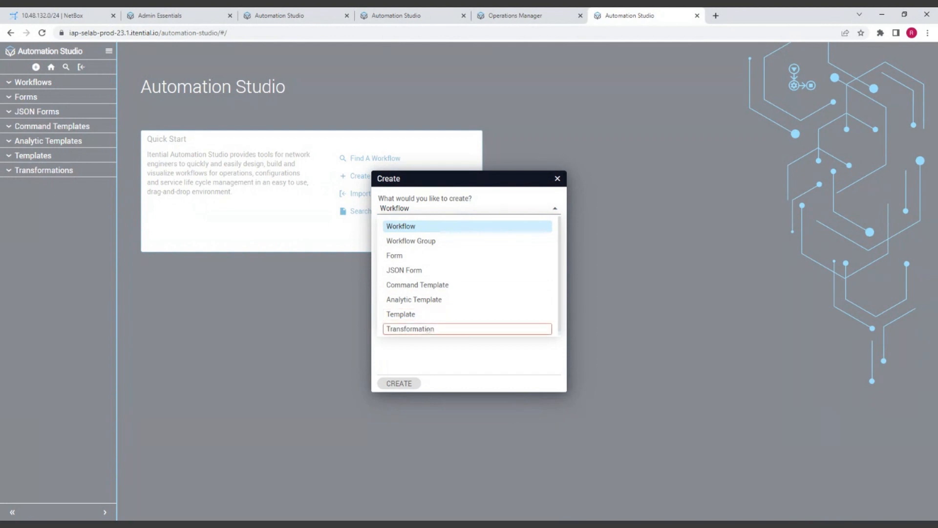
click(428, 329)
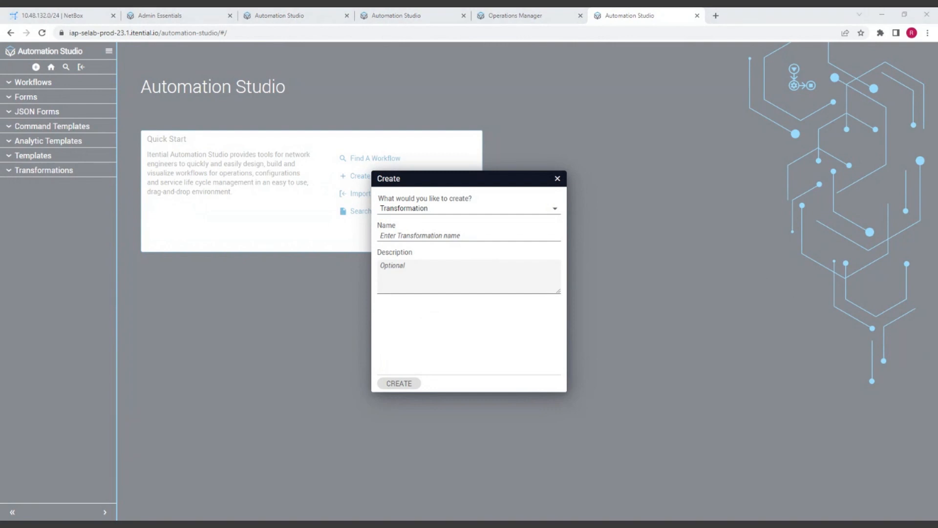
click(469, 235)
key(ctrl+v)
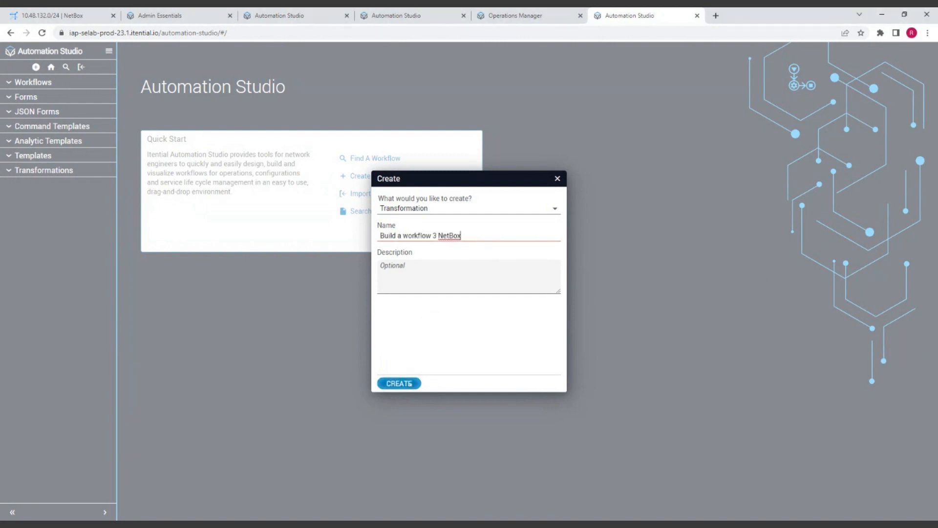
click(410, 383)
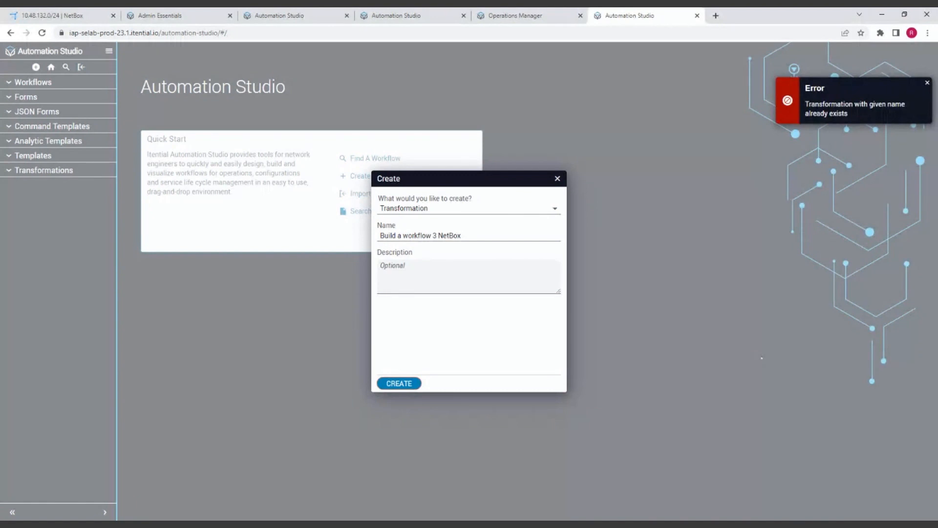
Change the transformation's name to "Build a workflow 3 NetBox 2", create it, and reload the page
click(464, 236)
text(2)
click(399, 383)
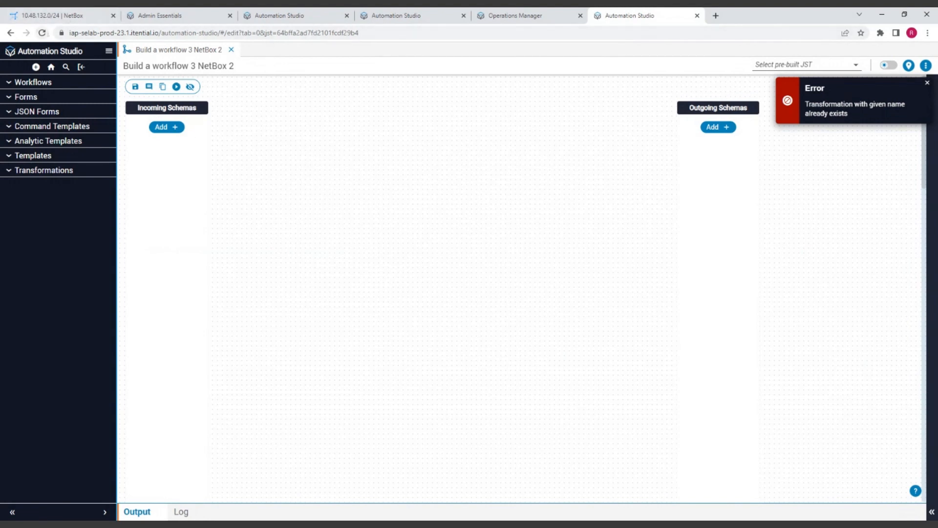
click(42, 33)
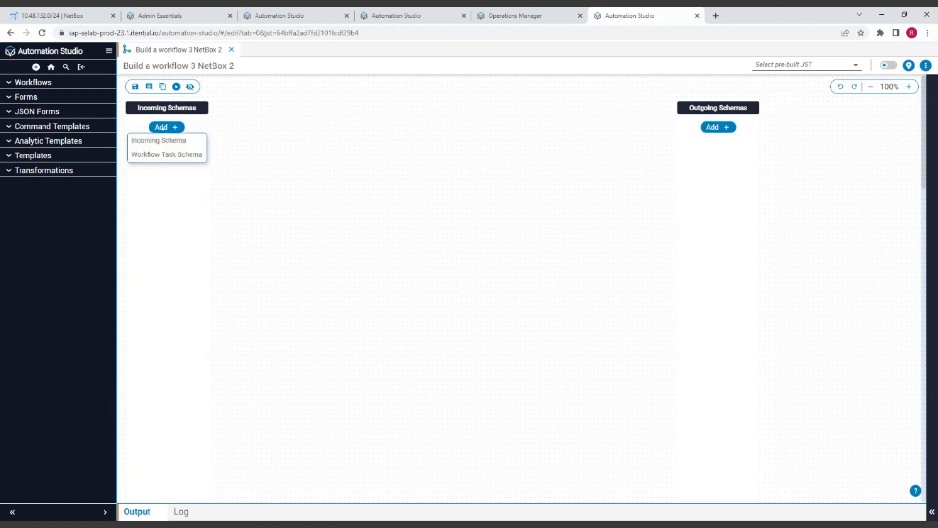
Start a new incoming schema and infer it from the copied outgoing variables JSON pasted as the example
mouse_move(165, 127)
mouse_move(723, 129)
click(158, 140)
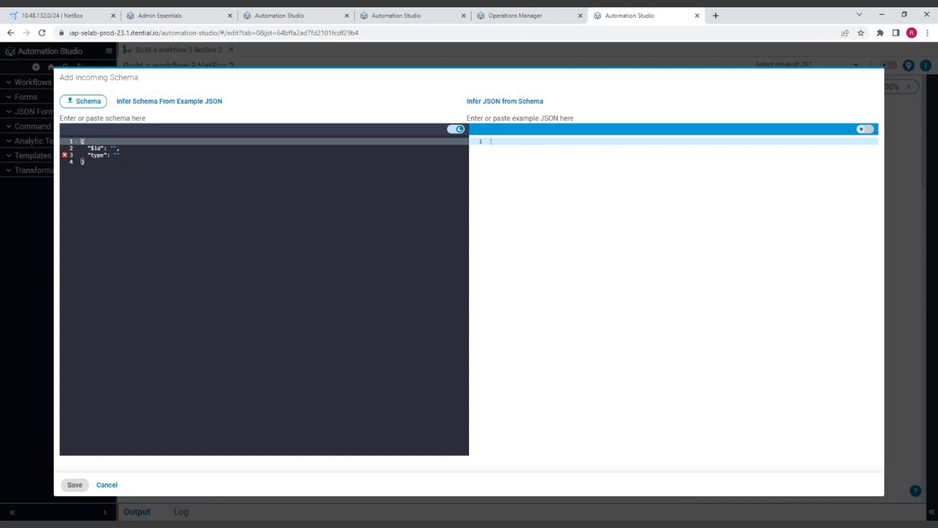
click(516, 15)
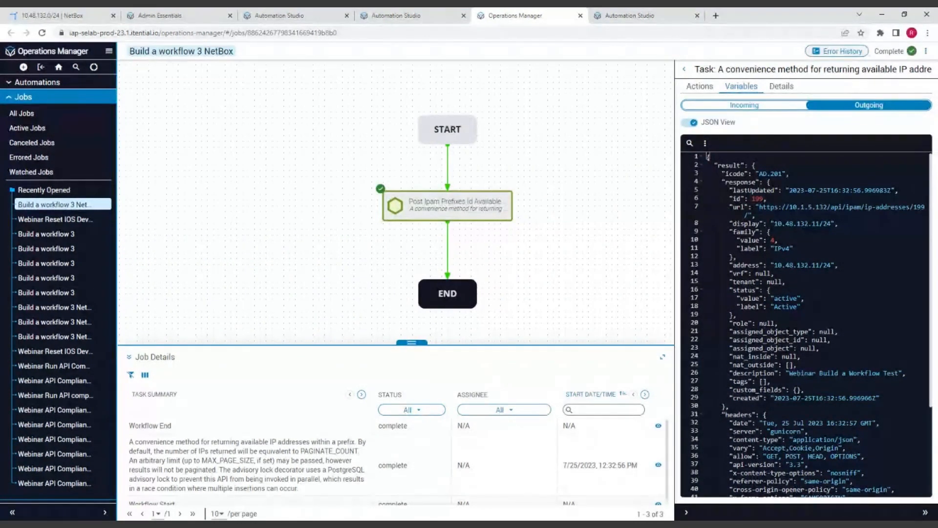
click(643, 15)
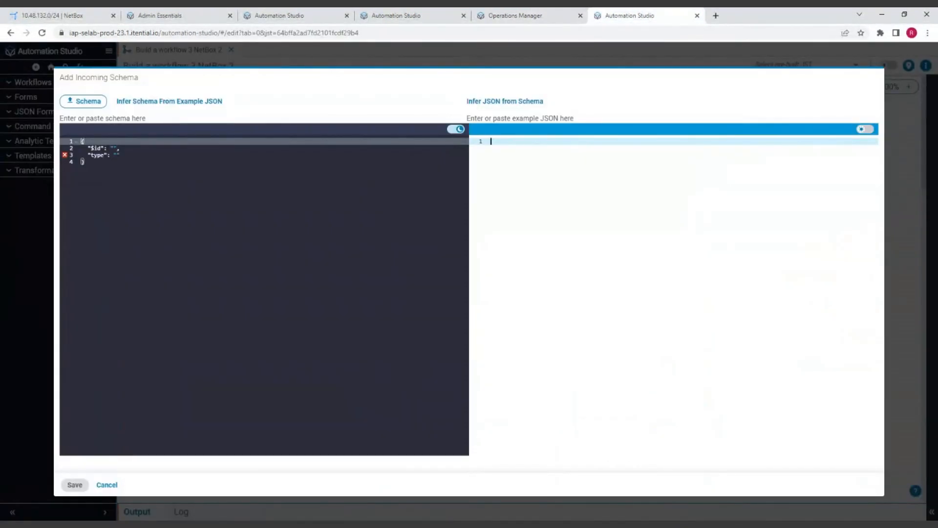
key(ctrl+v)
key(ctrl+Home)
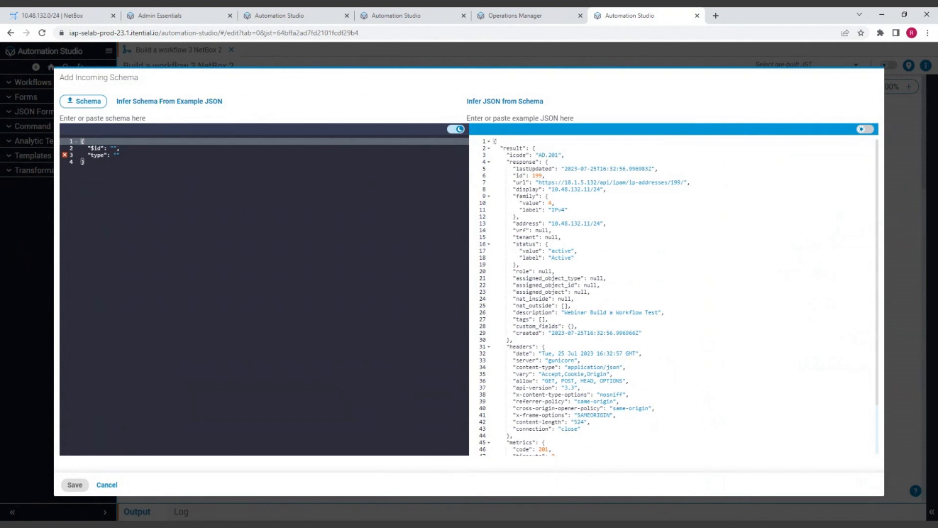
click(179, 102)
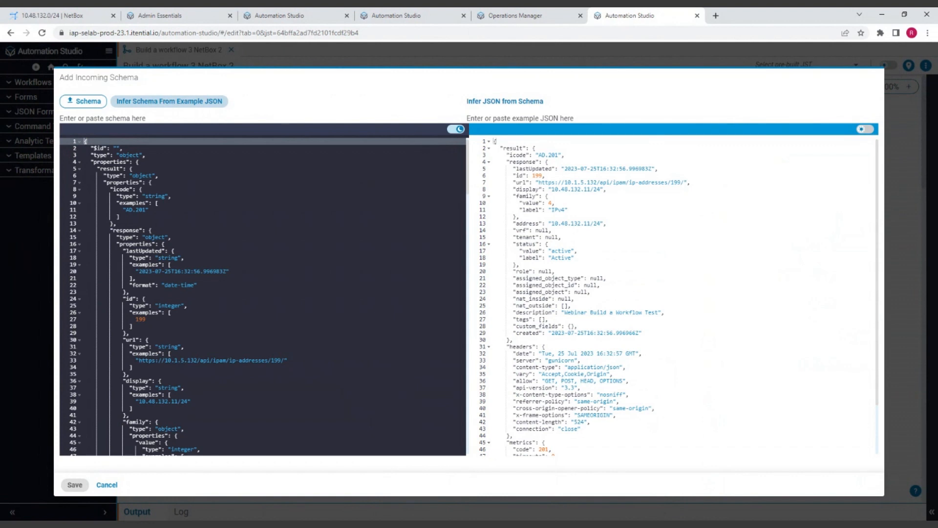
Set the inferred schema's $id to fromNetBox, save the incoming schema, and look through its properties
scroll(263, 296, down, 5)
scroll(263, 295, up, 5)
click(117, 148)
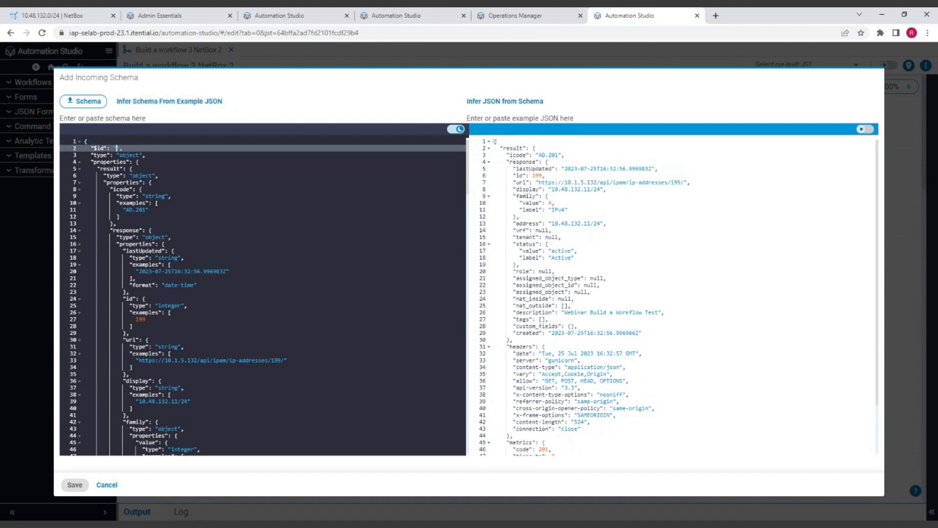
text(ipAddress)
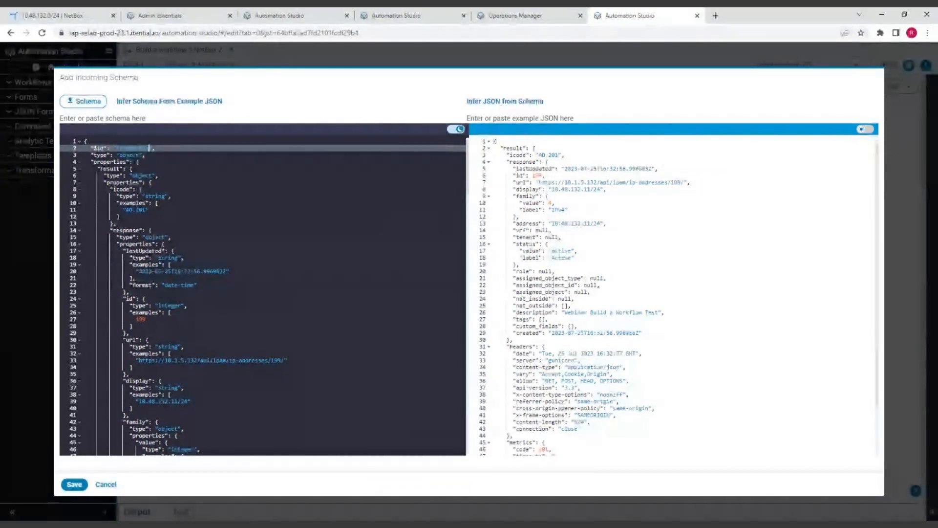
click(74, 484)
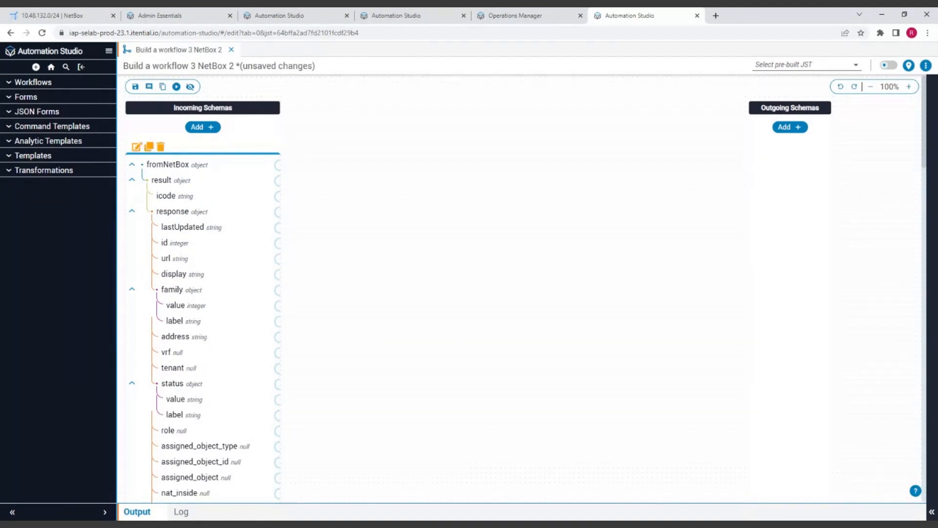
scroll(203, 293, down, 9)
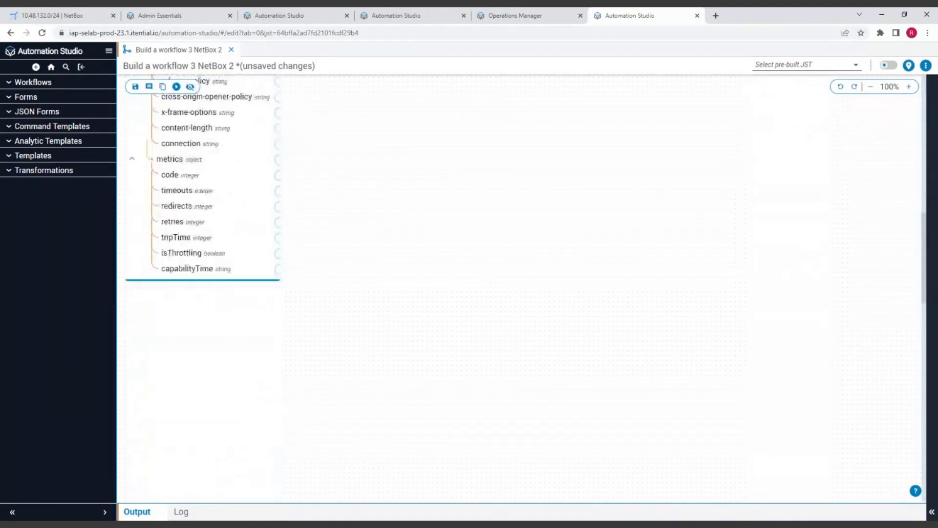
scroll(203, 293, up, 9)
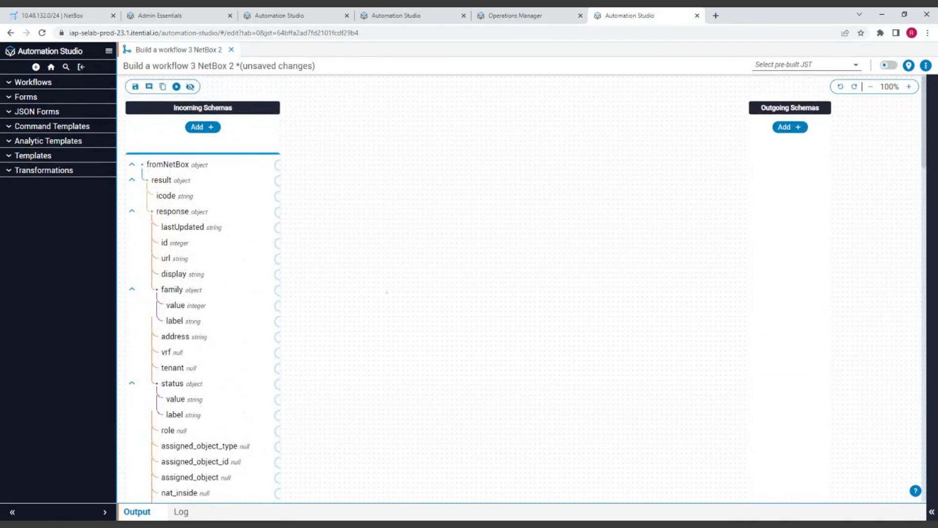
Locate the address field in the job's outgoing variables, copy the JSON again, and return to the transformation
click(516, 15)
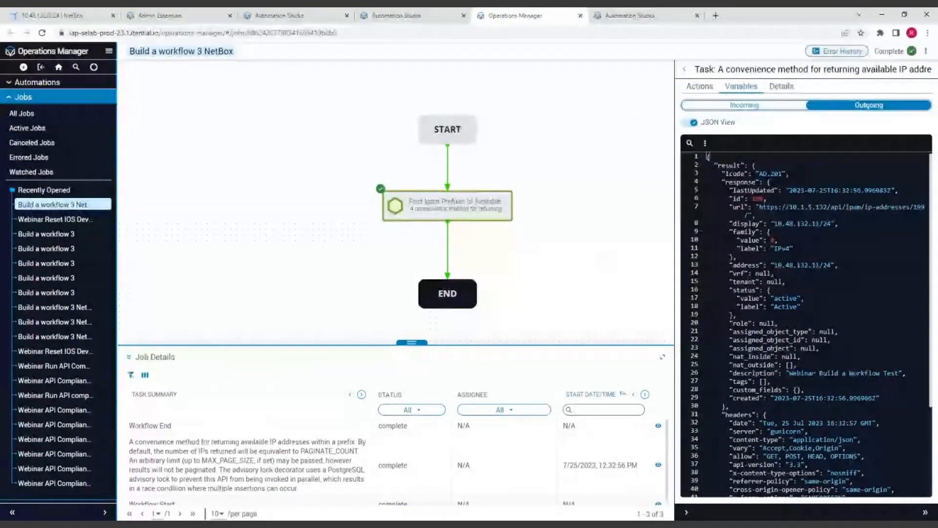
click(788, 265)
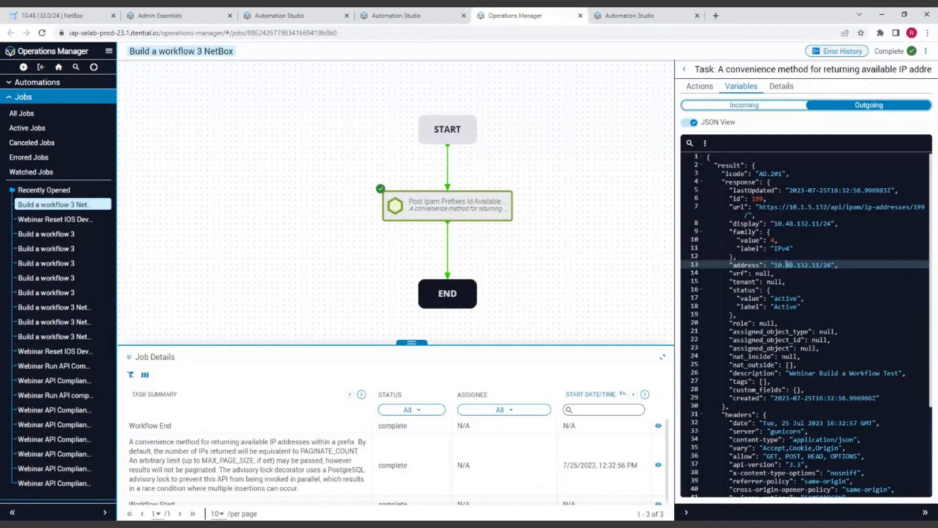
click(705, 143)
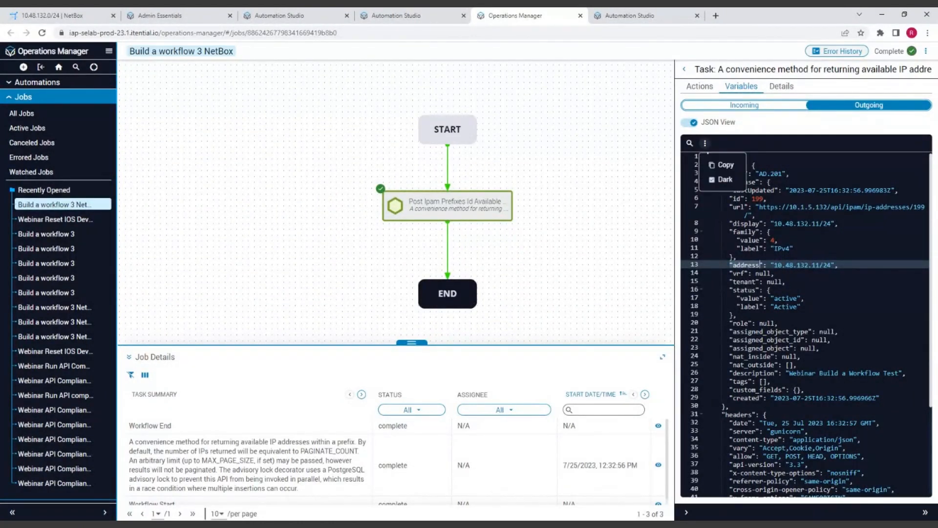
click(722, 165)
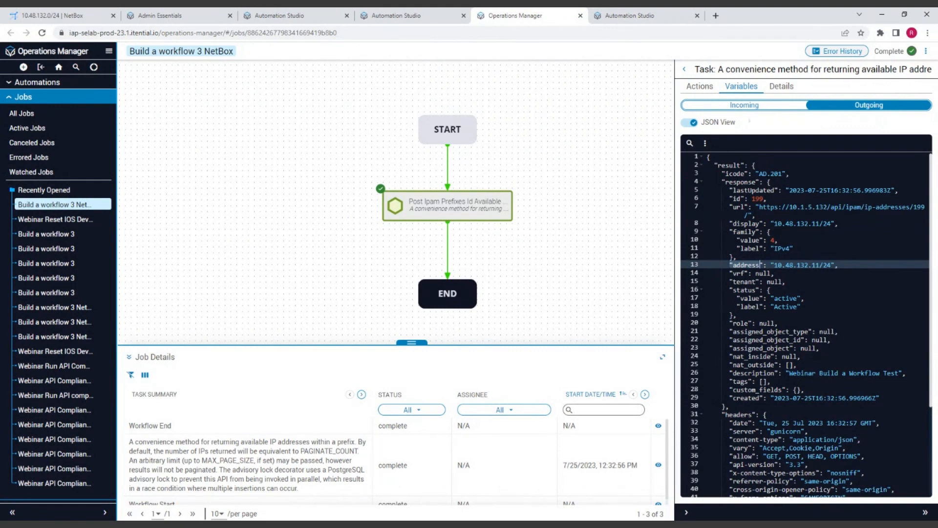
click(631, 15)
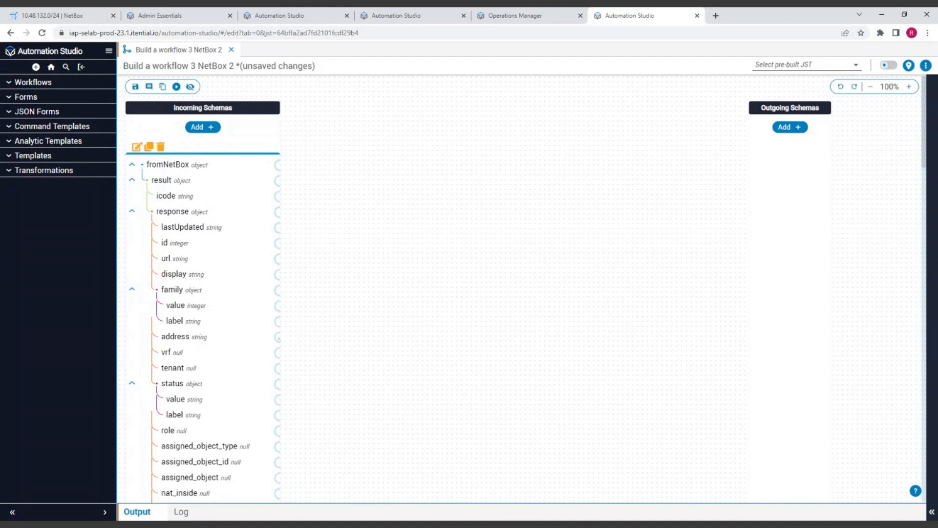
Map the response's address property to a new outgoing schema, save the transformation, and run it with the example inputs
drag(278, 337, 785, 141)
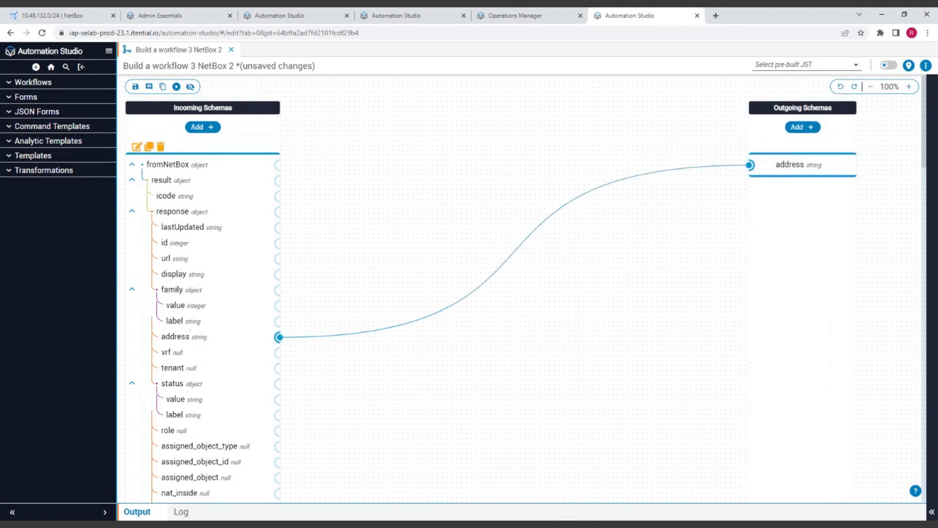
mouse_move(782, 159)
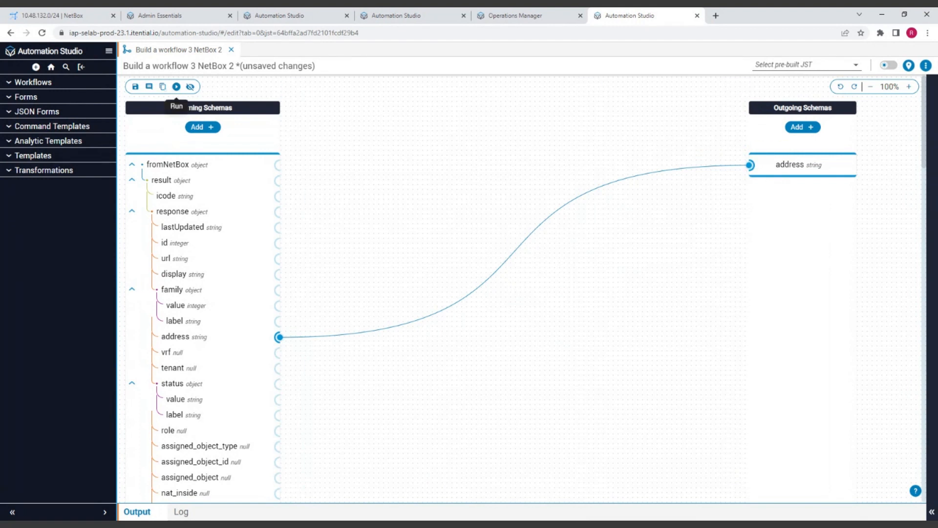
click(136, 86)
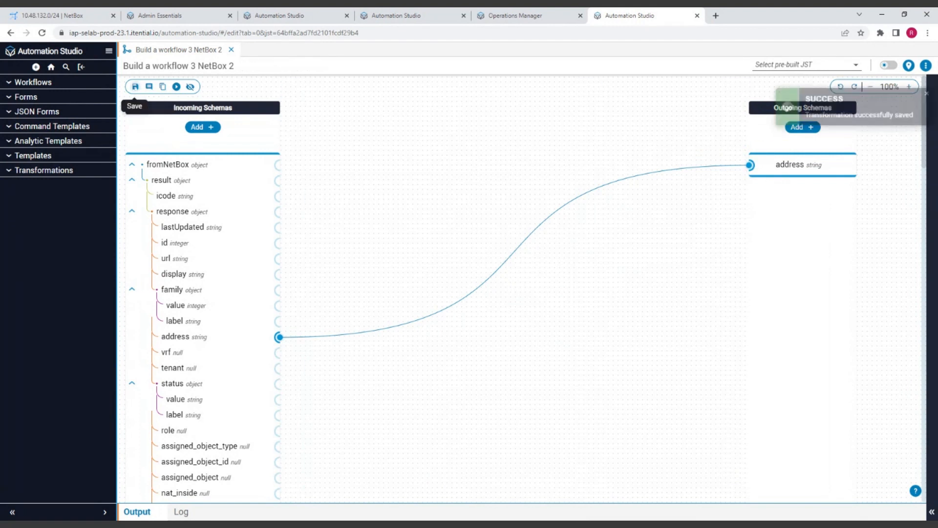
click(176, 86)
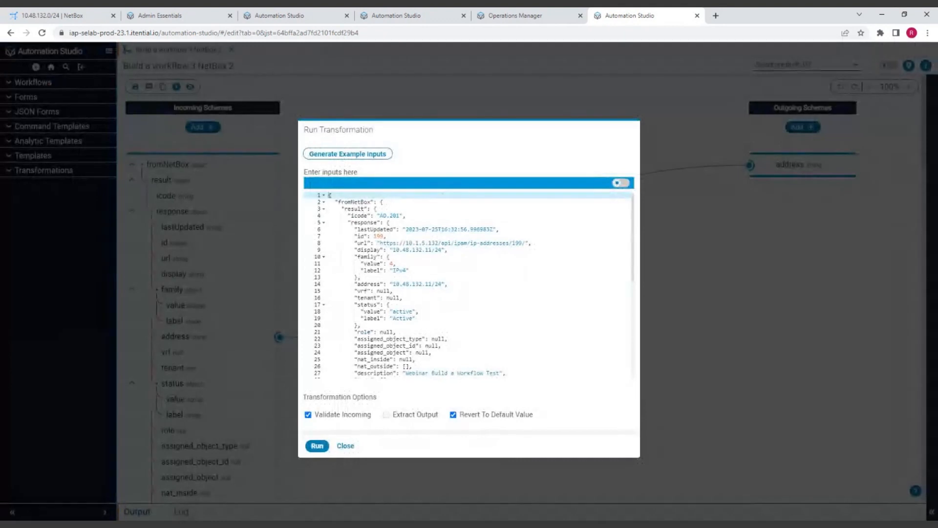
click(317, 445)
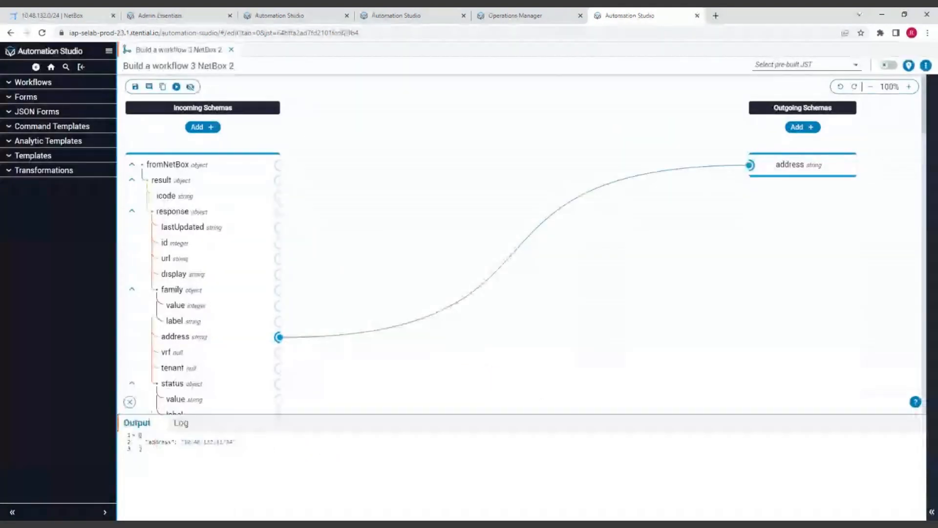
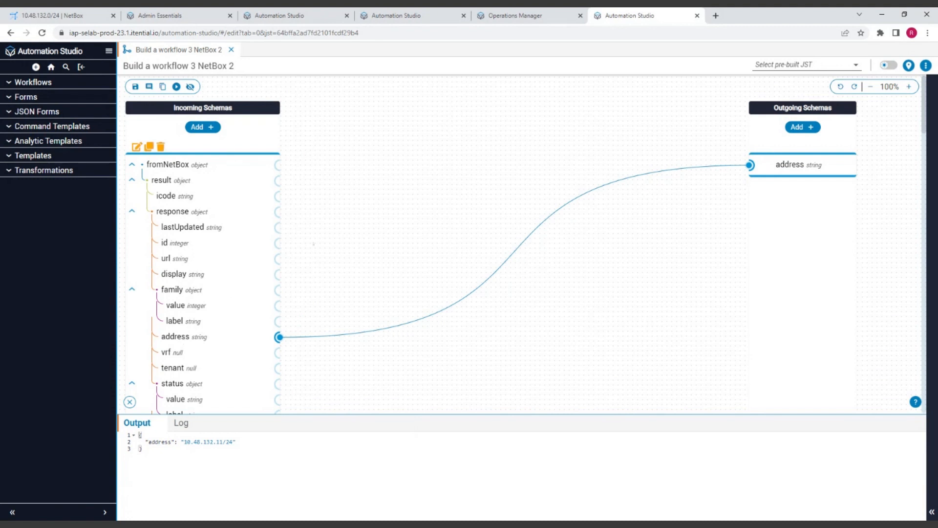
Compare the address in the job's outgoing variables with the transformation's output, and show the available transformation methods
click(516, 15)
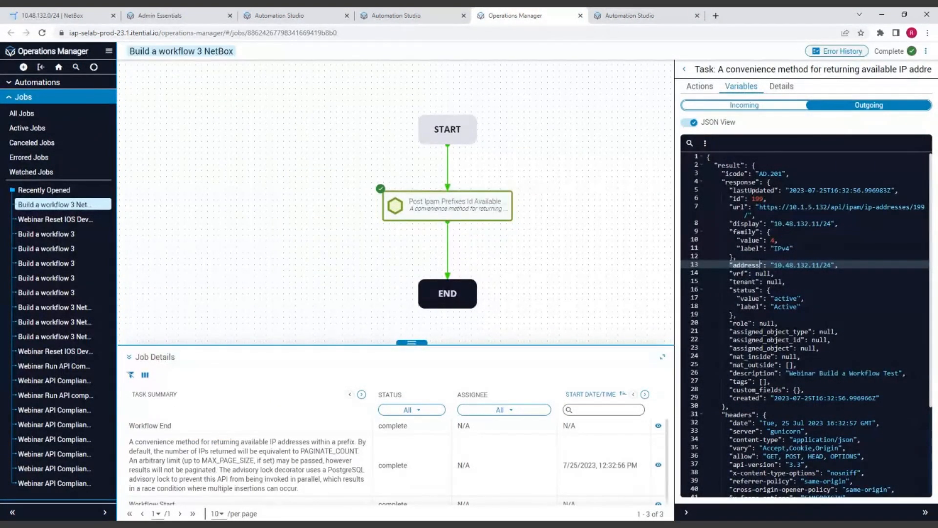
click(631, 15)
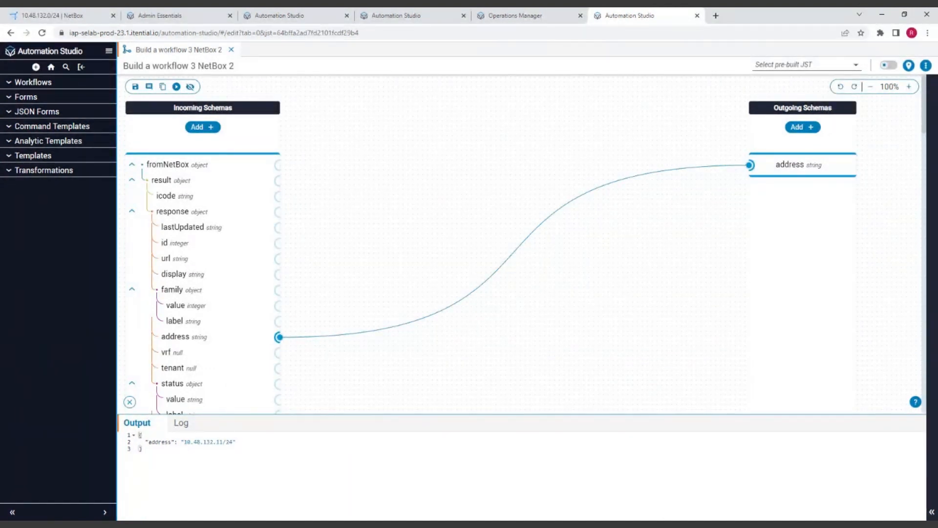
drag(184, 442, 223, 442)
click(234, 442)
click(932, 512)
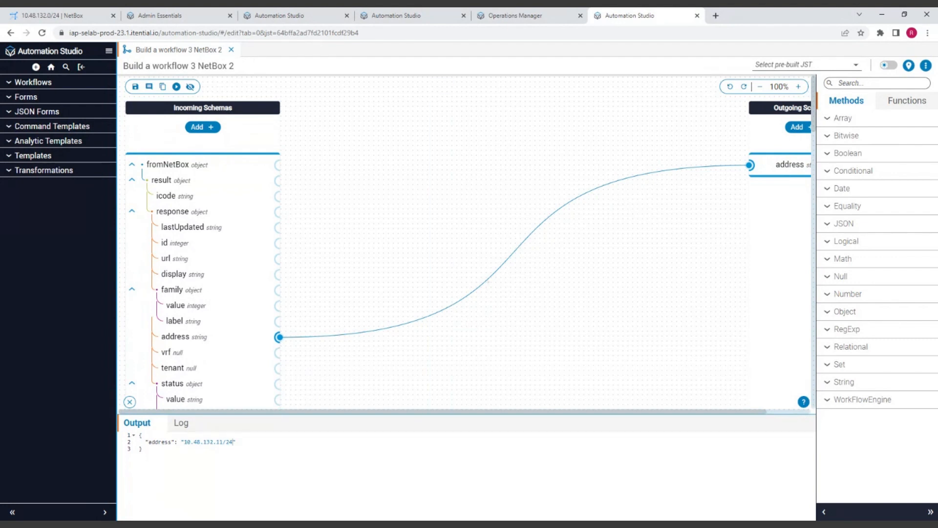
Delete the connection between the two address properties and remove the outgoing address schema
click(488, 281)
key(Delete)
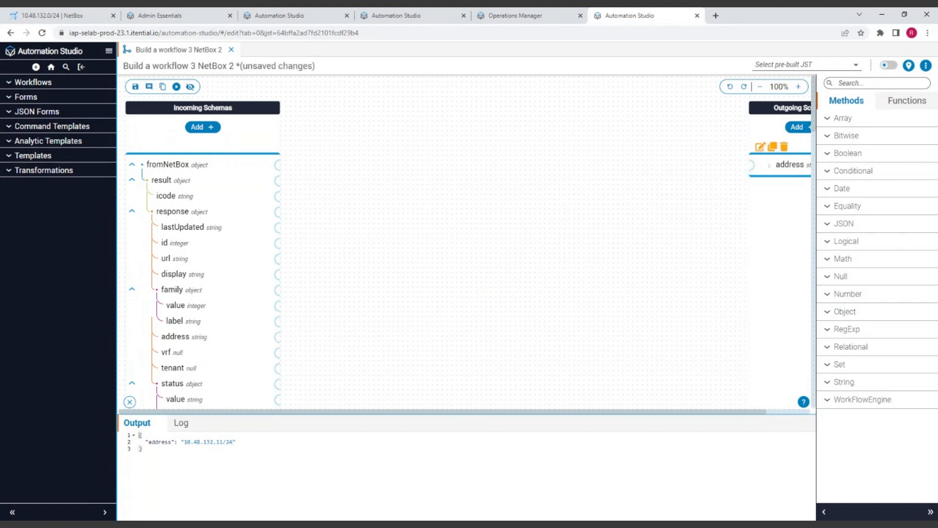
click(785, 146)
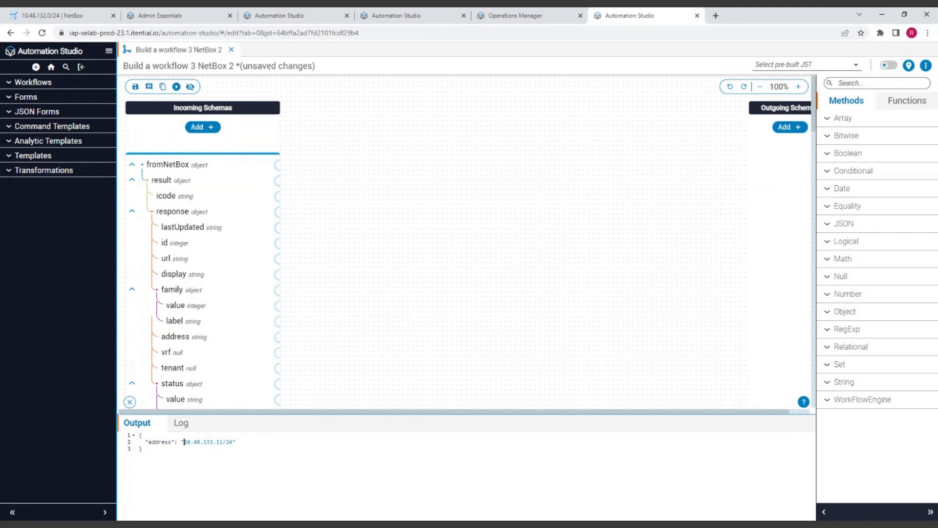
Highlight the part of the output address before the slash and examine the String methods for one that can isolate it
drag(184, 442, 223, 442)
click(184, 442)
drag(225, 442, 184, 442)
click(844, 381)
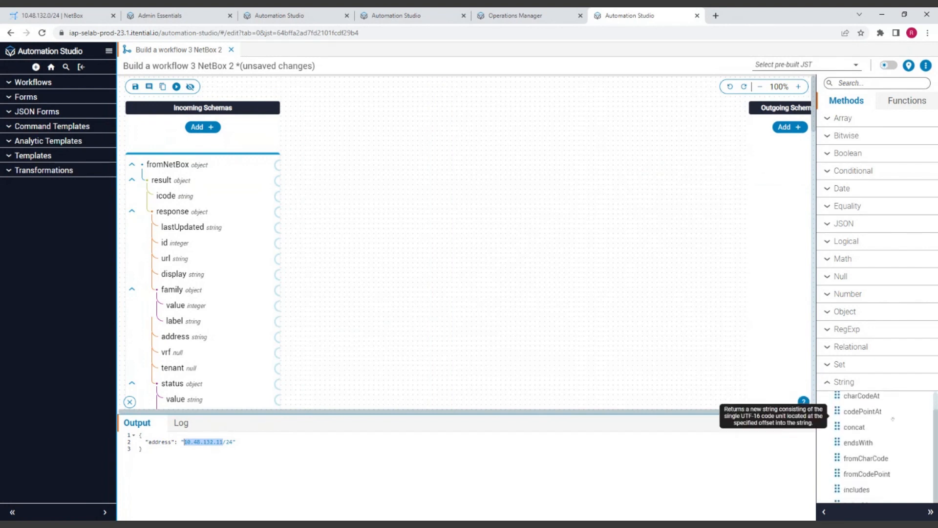
scroll(896, 447, down, 3)
scroll(896, 447, down, 2)
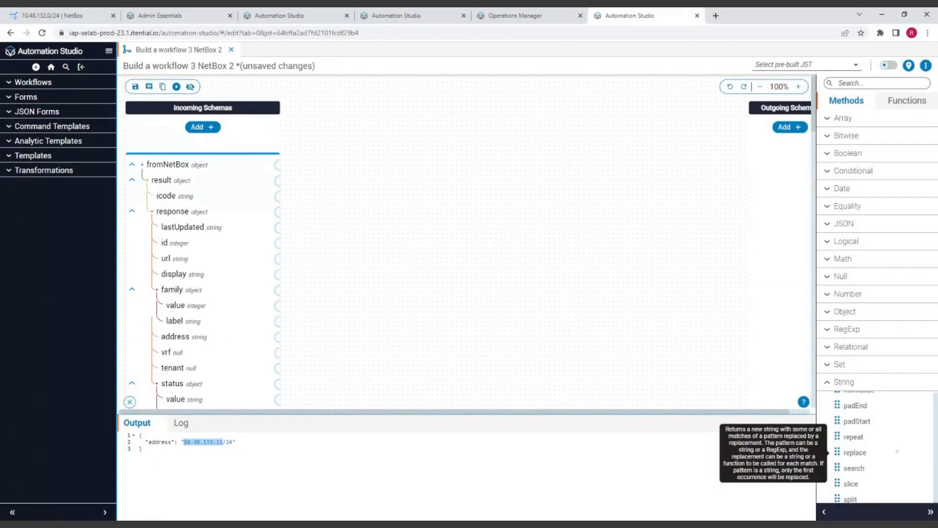
scroll(862, 465, down, 1)
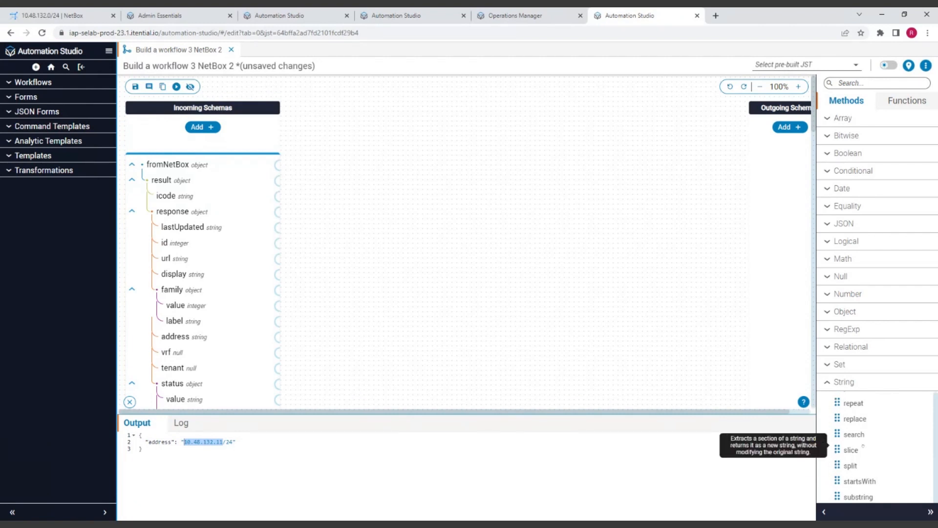
scroll(865, 436, up, 3)
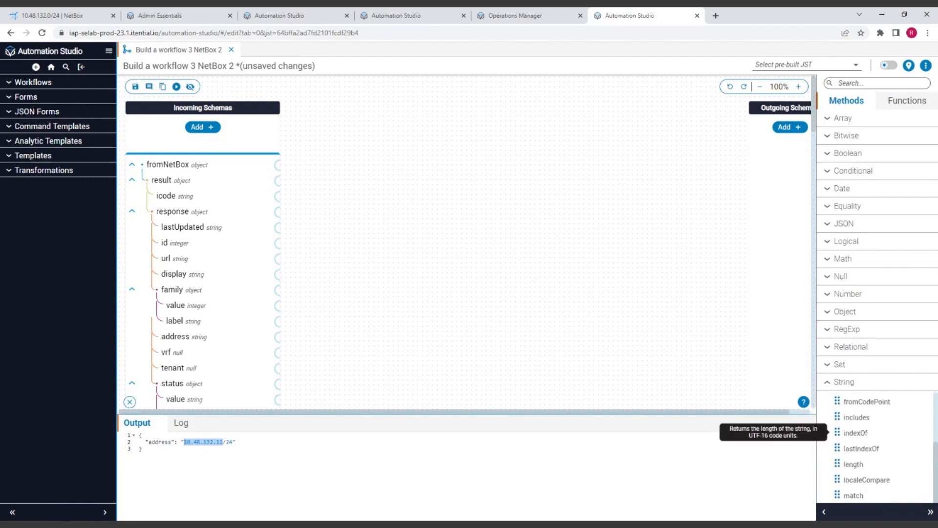
scroll(866, 435, up, 3)
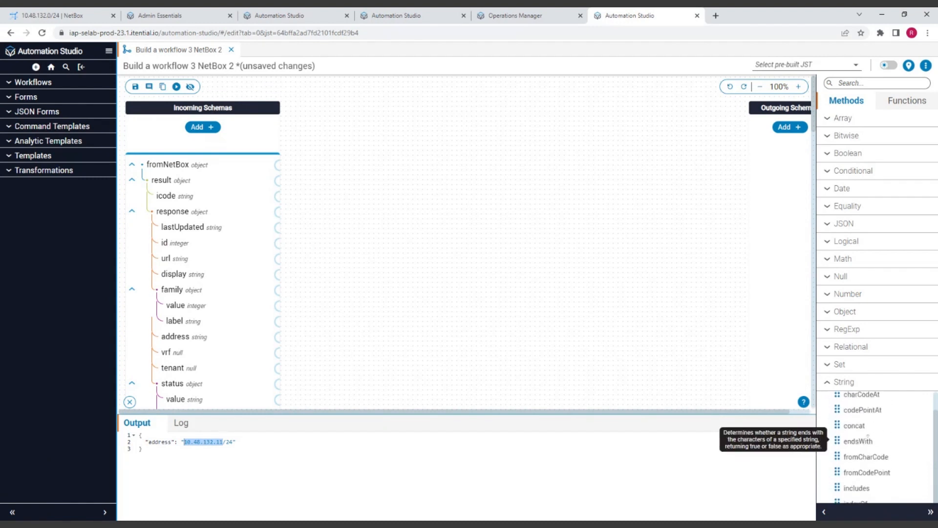
scroll(868, 437, down, 3)
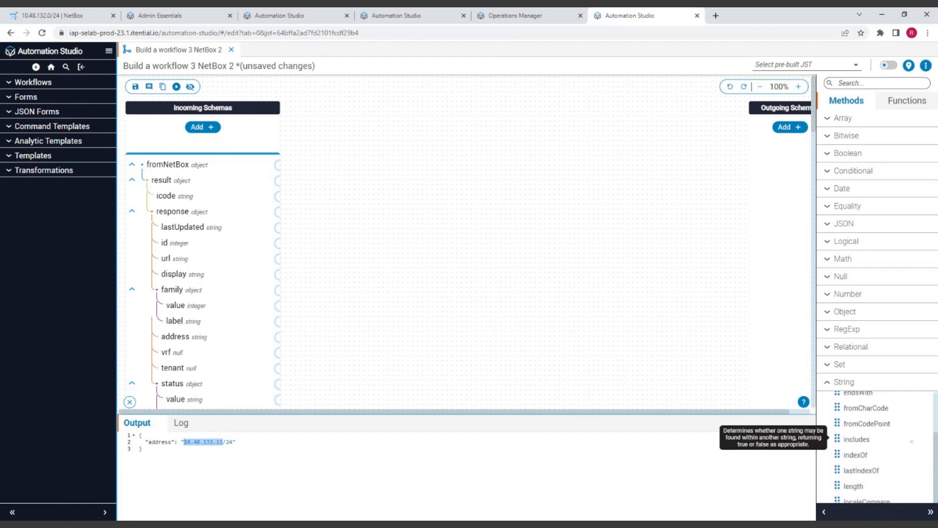
scroll(912, 441, down, 9)
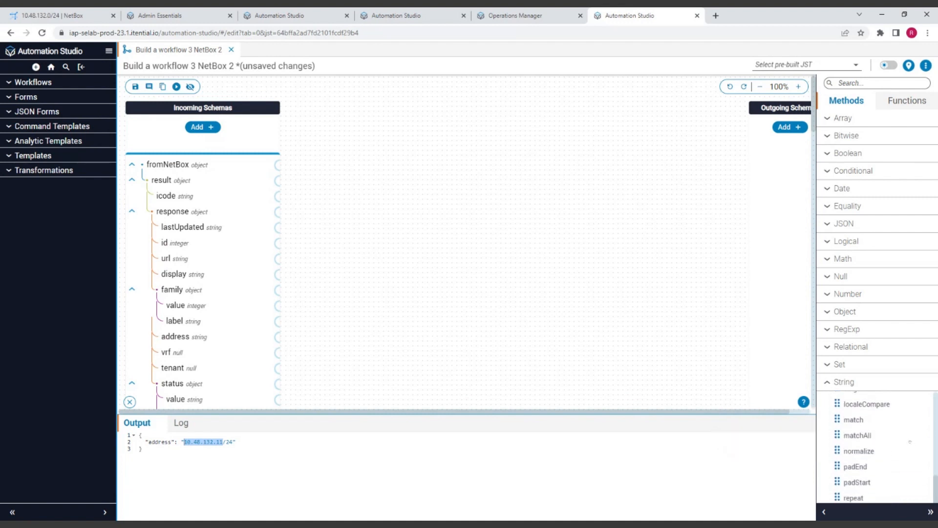
scroll(909, 443, down, 4)
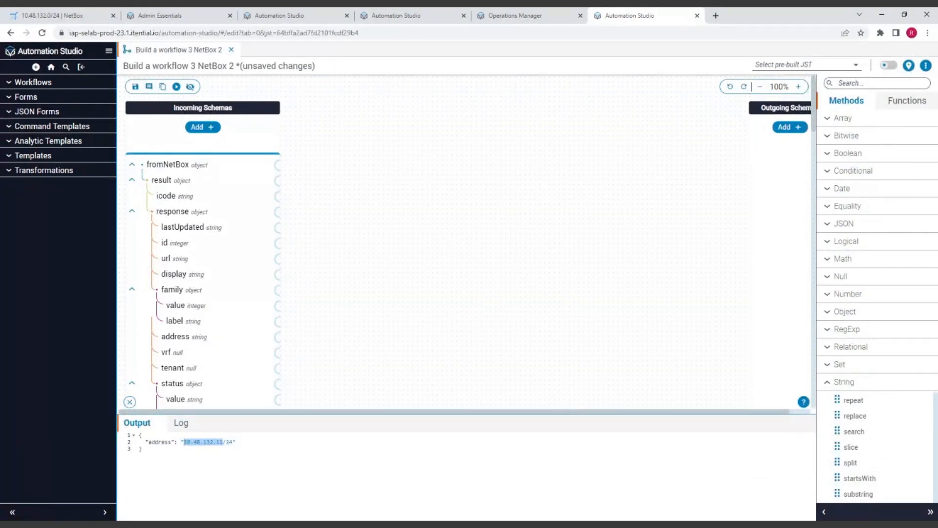
click(142, 449)
click(226, 441)
click(266, 469)
Add the String split method, connect the incoming response address to its str parameter, and set the separator to "/"
drag(845, 462, 366, 162)
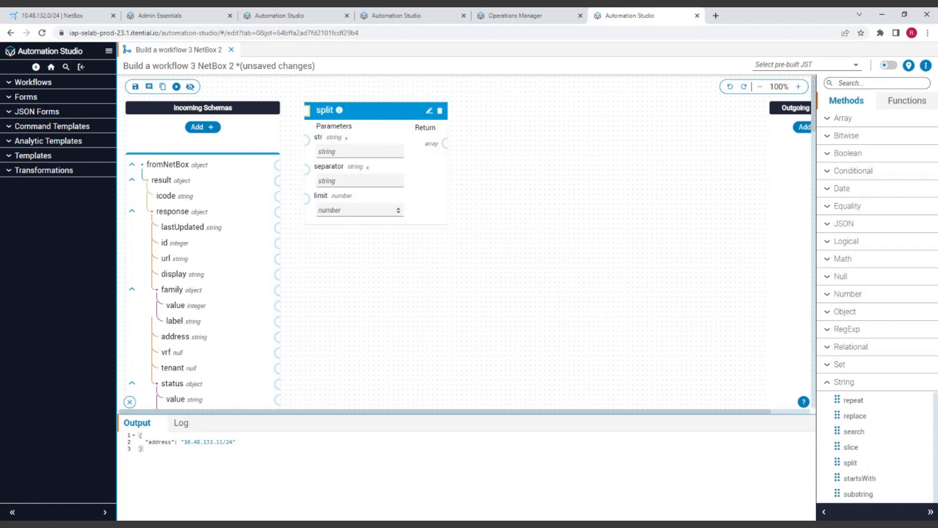
click(278, 337)
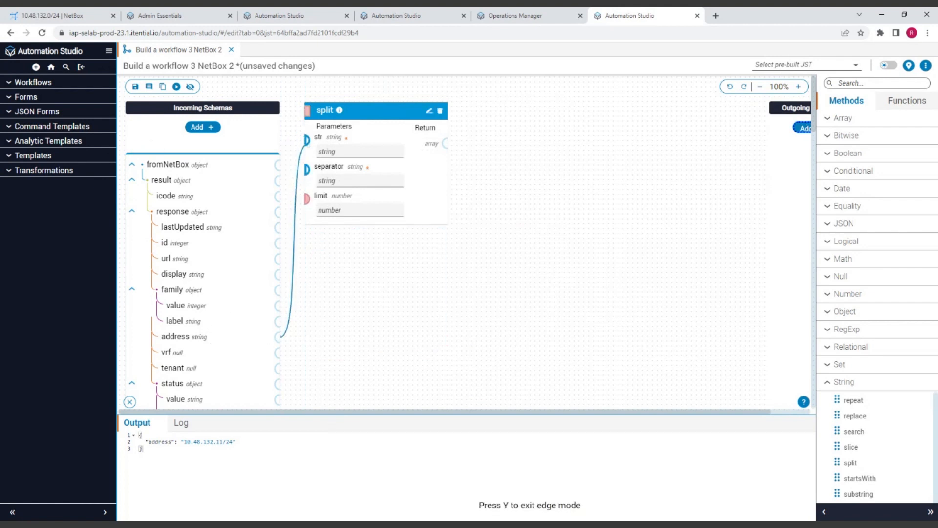
click(306, 140)
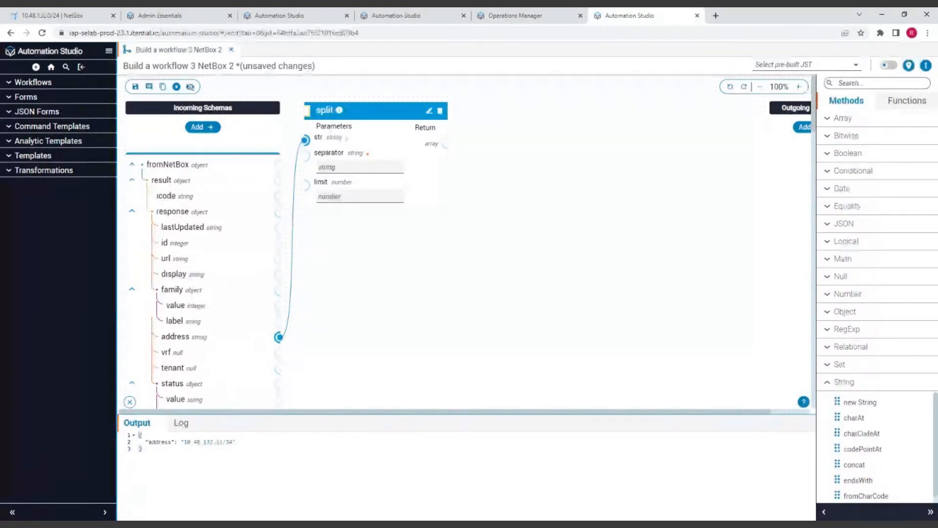
mouse_move(339, 110)
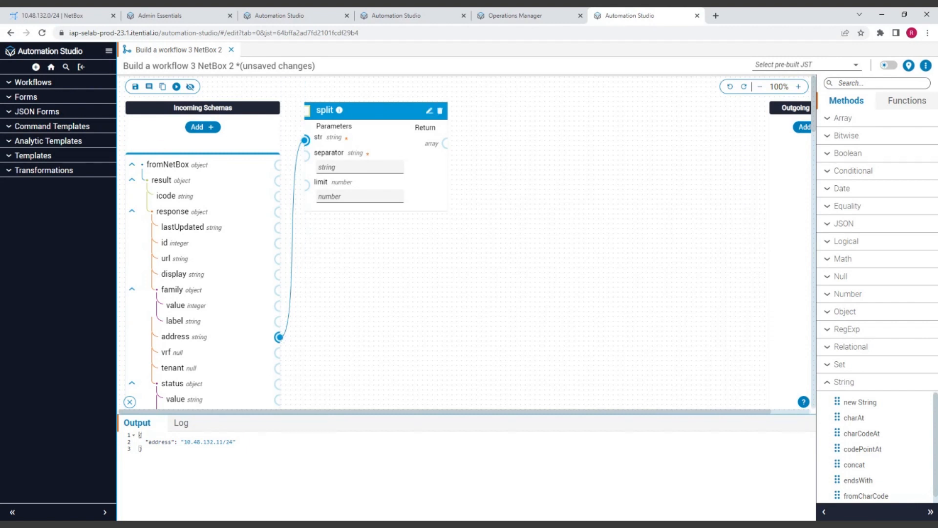
click(320, 167)
Add an outgoing schema with the $id ipAddress and the type array
drag(716, 412, 788, 412)
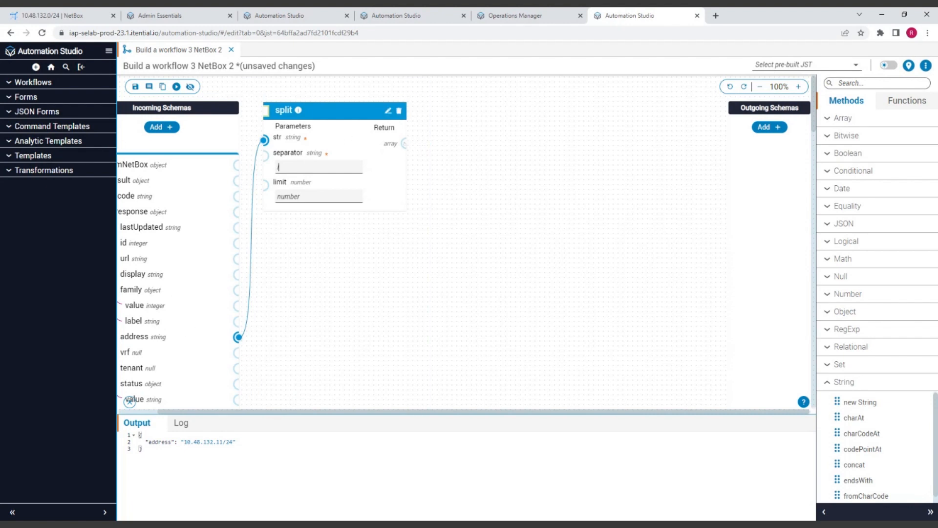
click(404, 143)
click(770, 127)
click(762, 141)
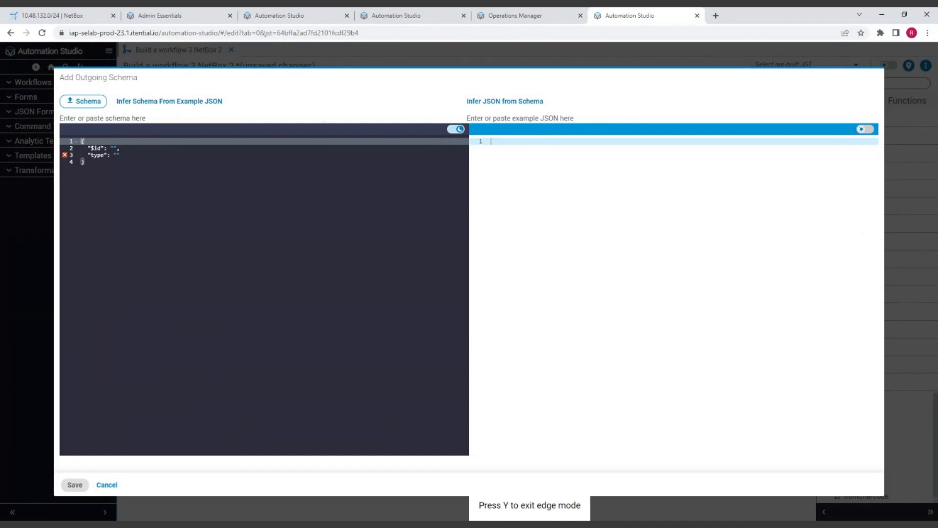
click(114, 147)
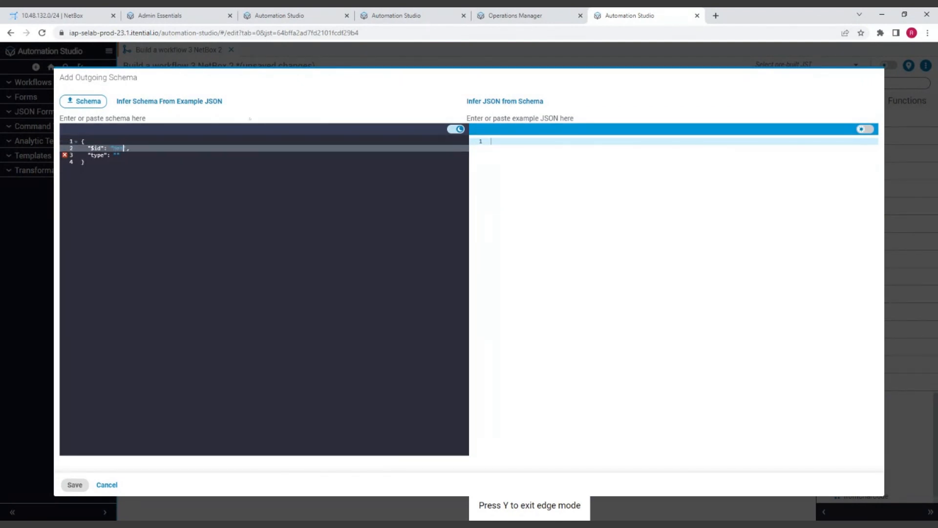
text($id": "ipAddress)
click(118, 155)
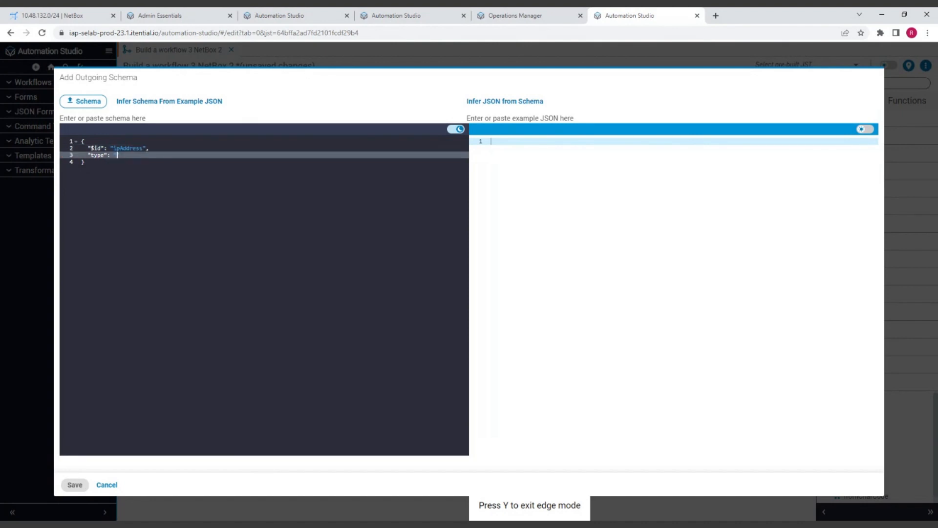
text(array)
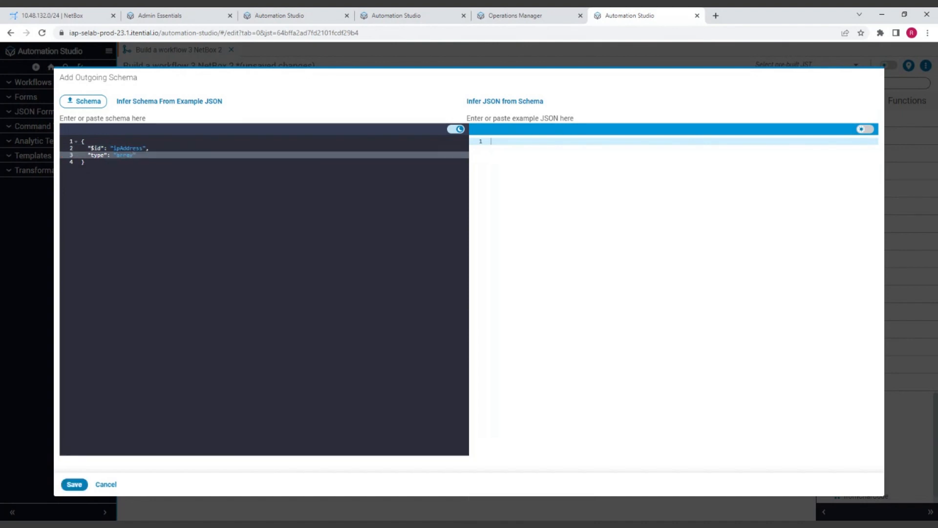
click(74, 484)
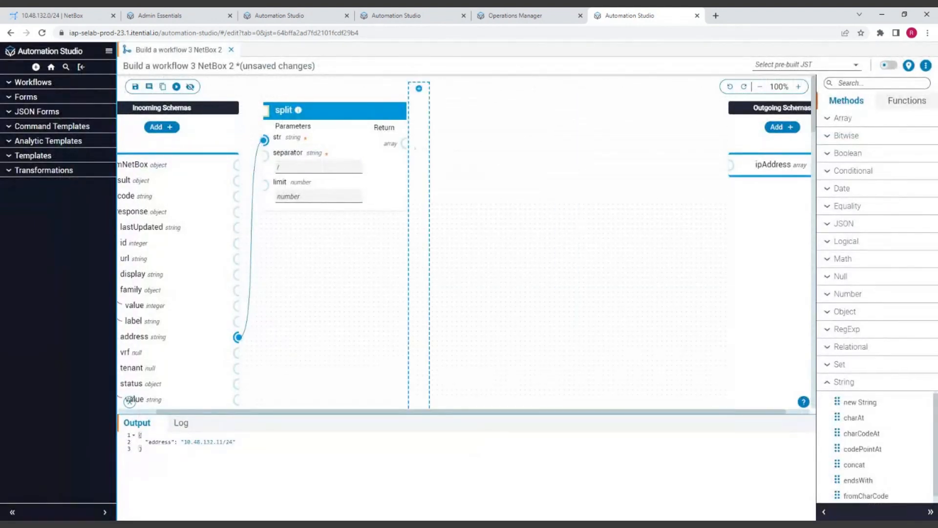
Connect split's returned array to the outgoing ipAddress, save the transformation, and run it with the example inputs
drag(406, 143, 730, 165)
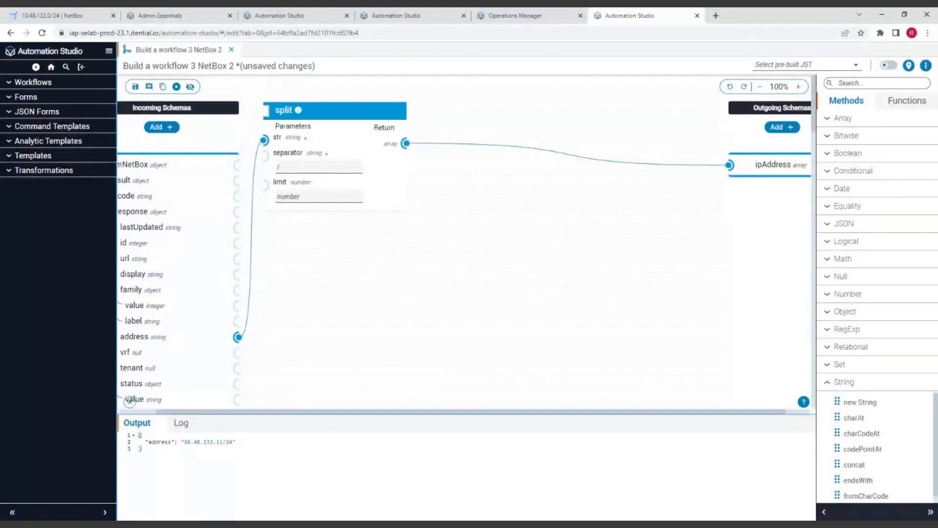
click(136, 87)
click(176, 87)
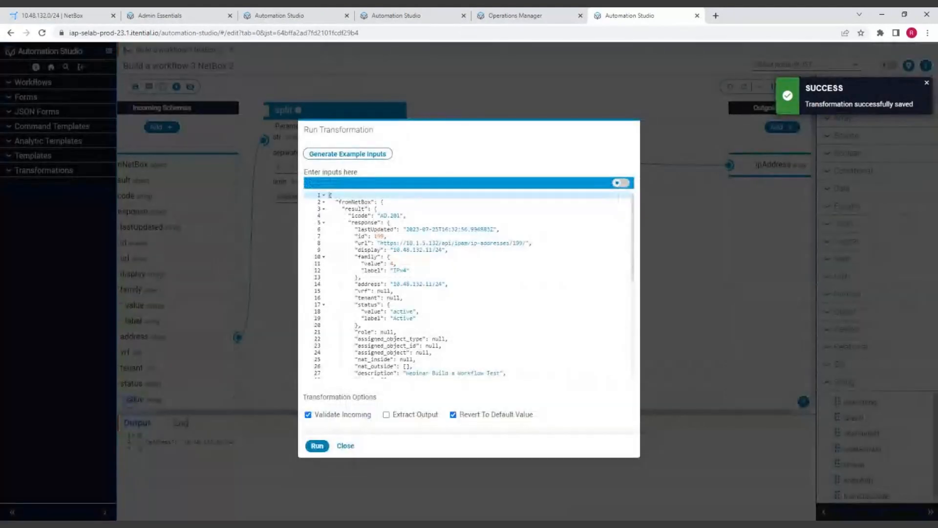
click(316, 445)
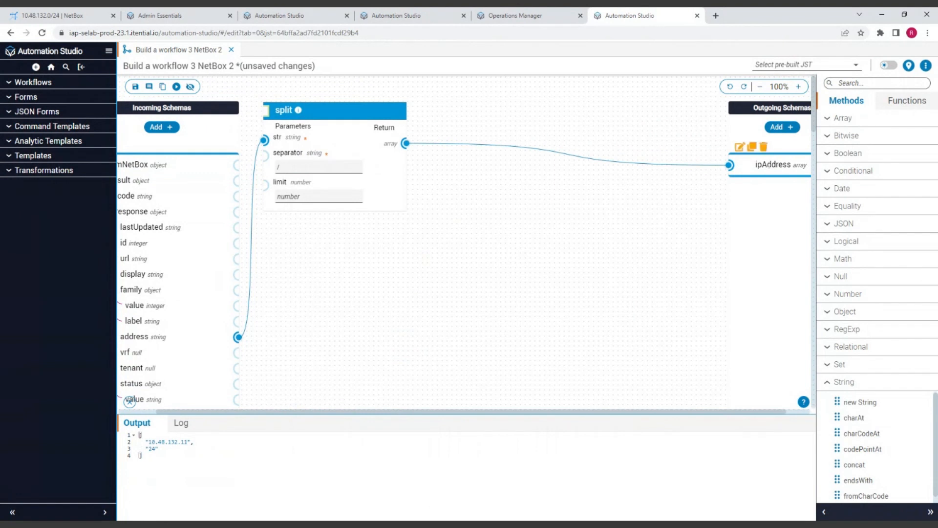
Add the Array getIndex method to the canvas and delete the connection between split and the outgoing ipAddress
mouse_move(736, 159)
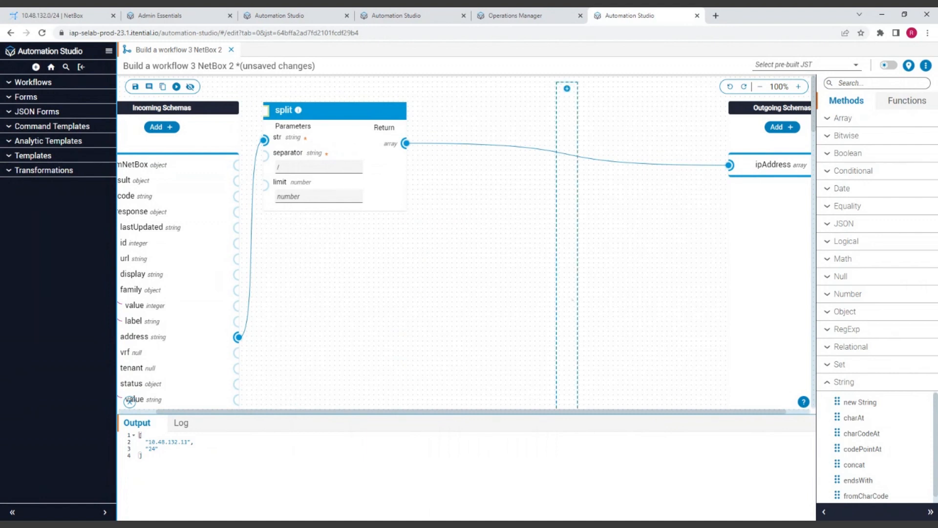
click(843, 118)
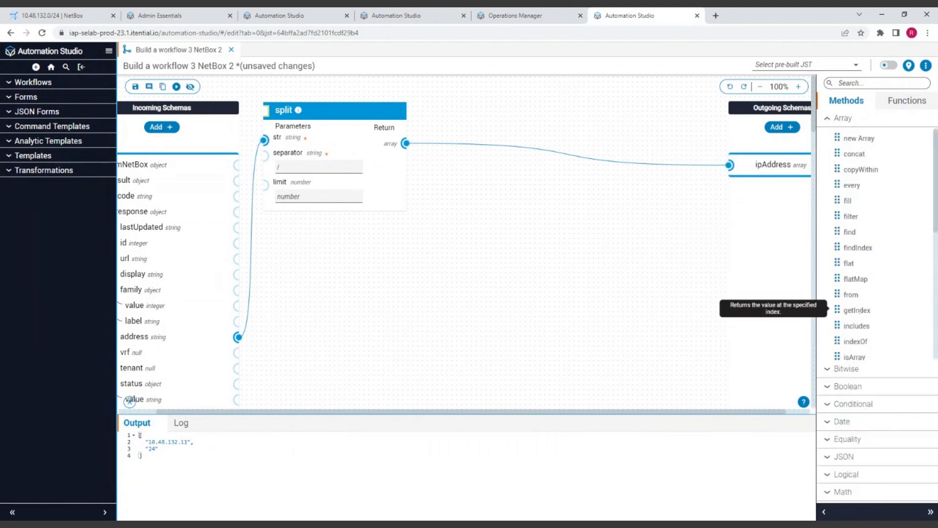
drag(856, 310, 493, 291)
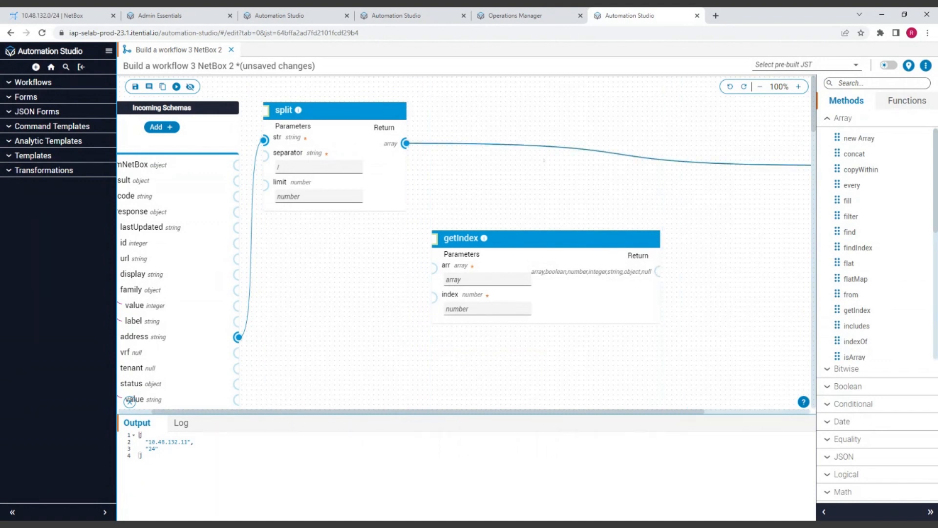
double_click(554, 147)
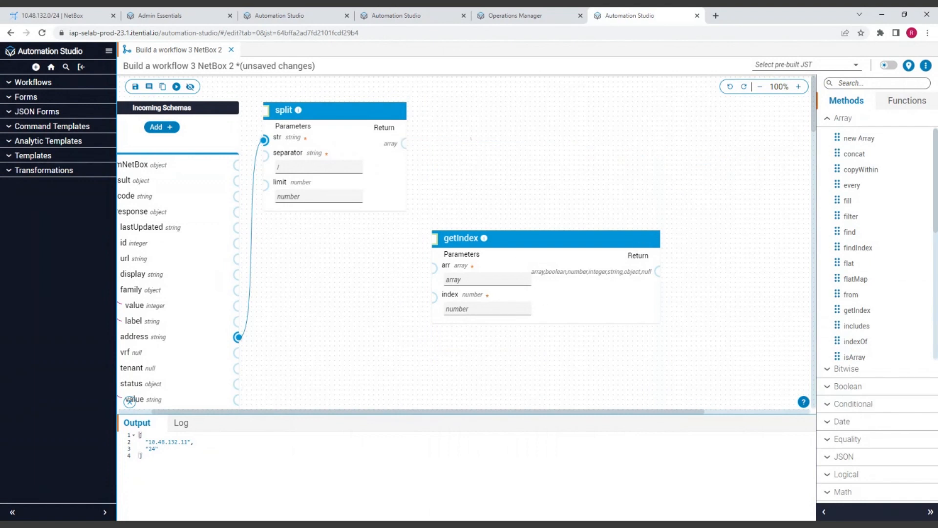
Connect split's returned array to getIndex's arr parameter, align getIndex beside split, and set its index to 0
click(405, 143)
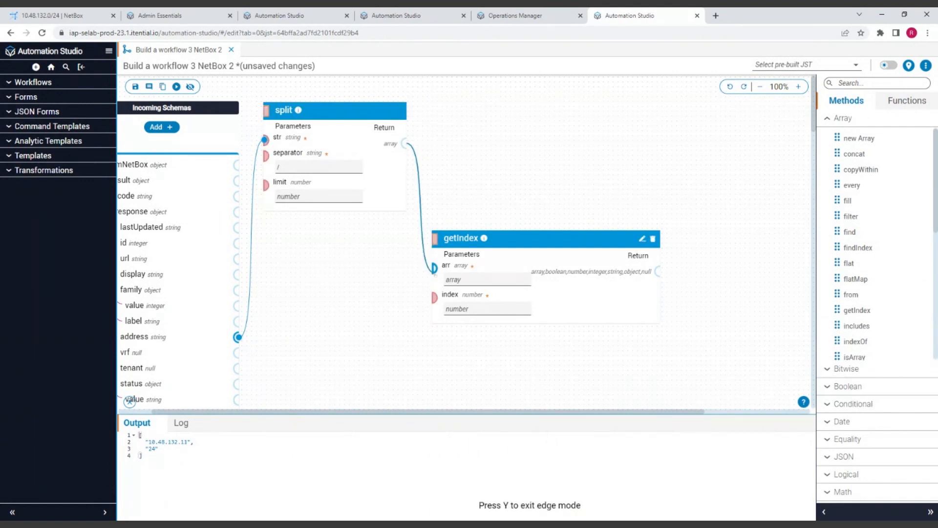
click(434, 268)
drag(547, 237, 548, 109)
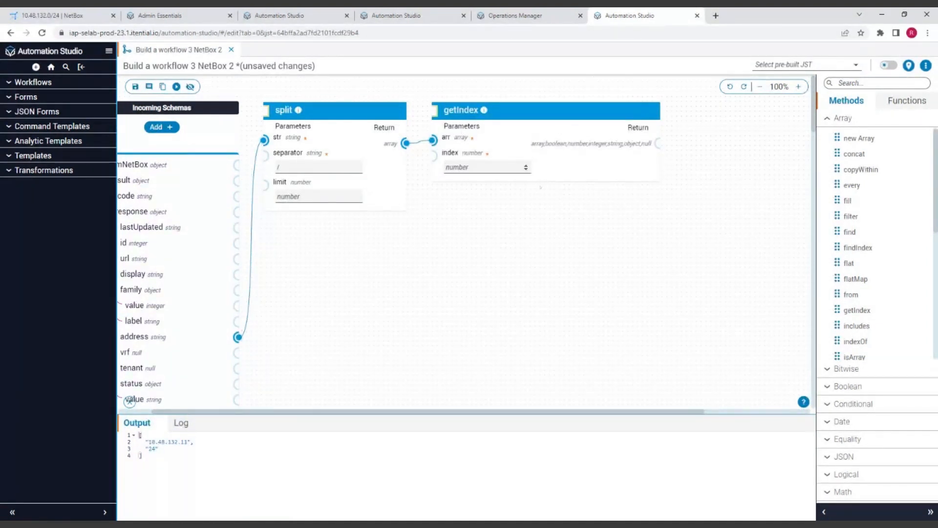
text(0)
Change the type of the outgoing ipAddress schema to string and save the schema
drag(553, 412, 670, 411)
mouse_move(769, 165)
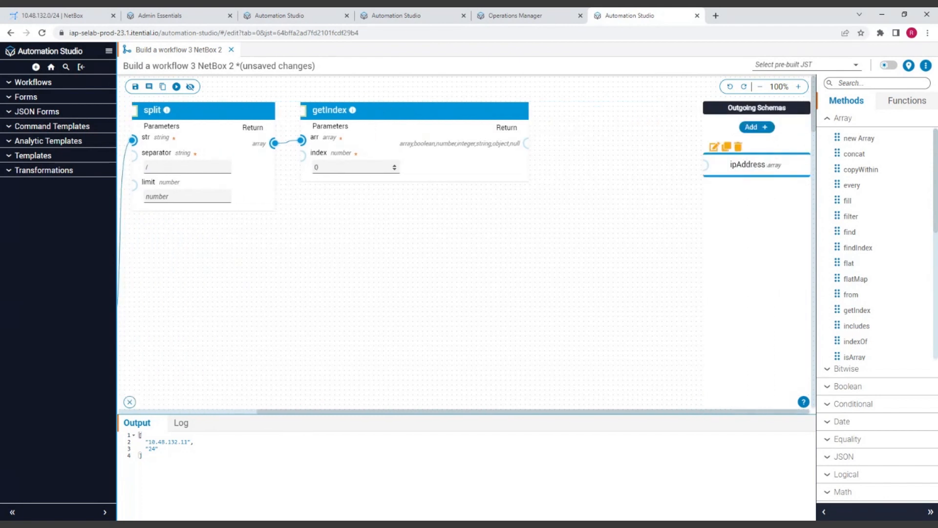
click(714, 146)
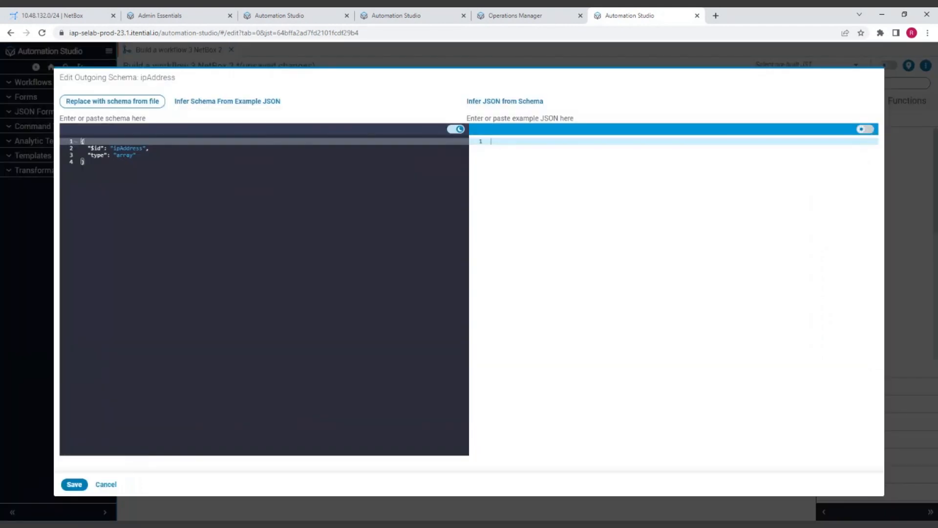
double_click(124, 155)
text(stri)
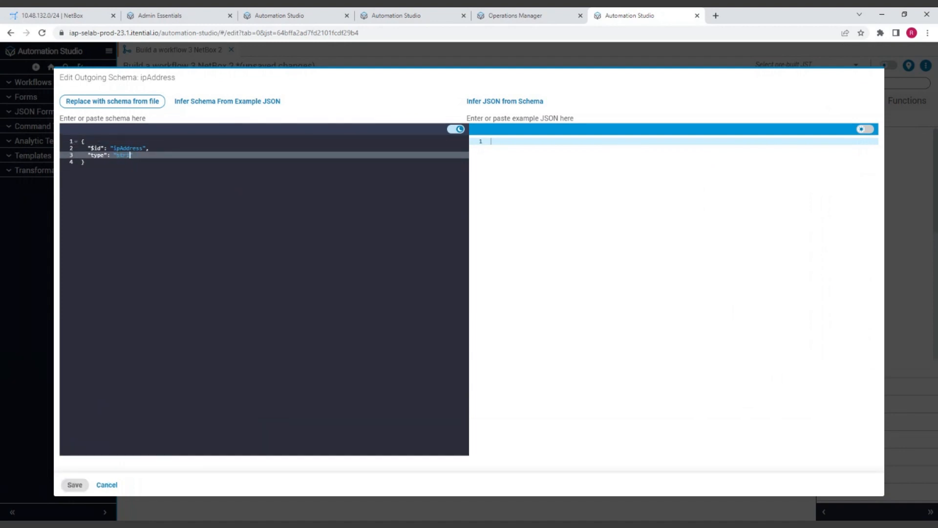
text(ng)
click(75, 484)
Connect getIndex's return value to the outgoing ipAddress, save the transformation, and run it with the example inputs
drag(528, 143, 705, 165)
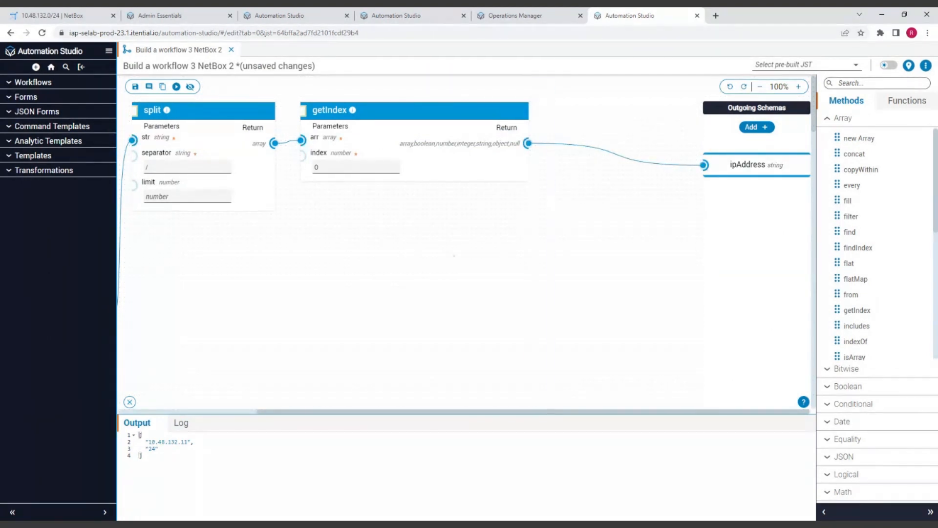
click(134, 86)
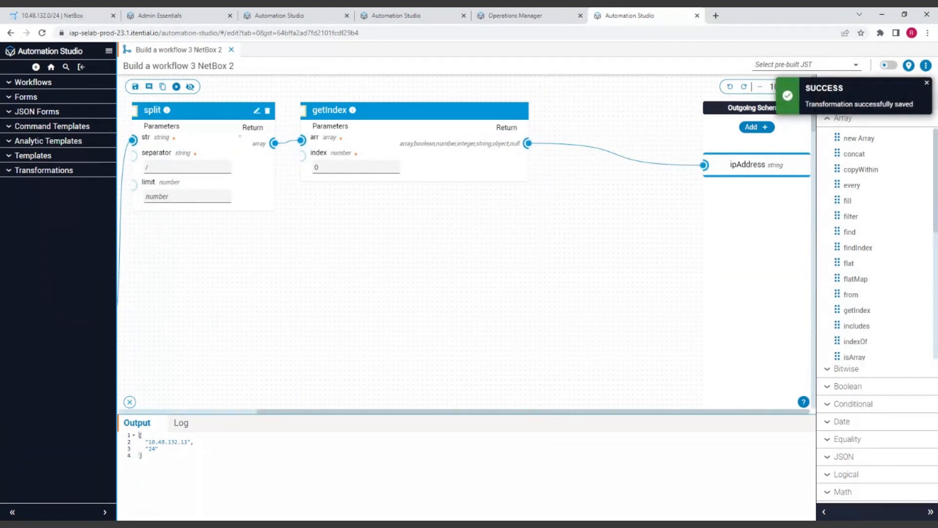
click(176, 86)
click(317, 446)
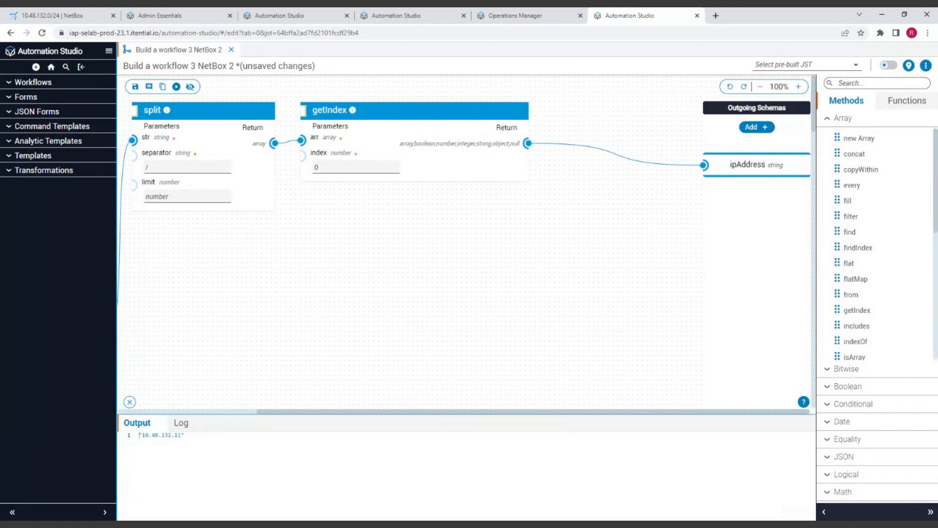
drag(312, 412, 189, 335)
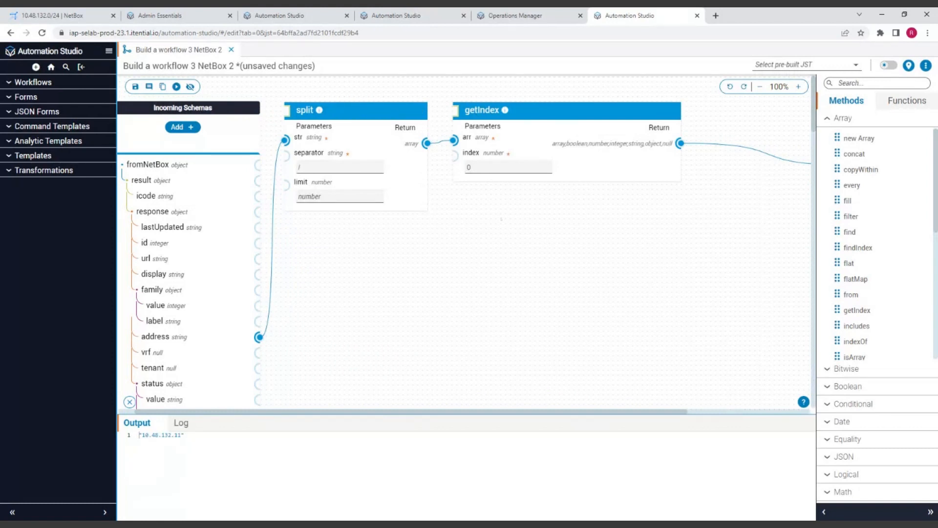
drag(535, 411, 685, 416)
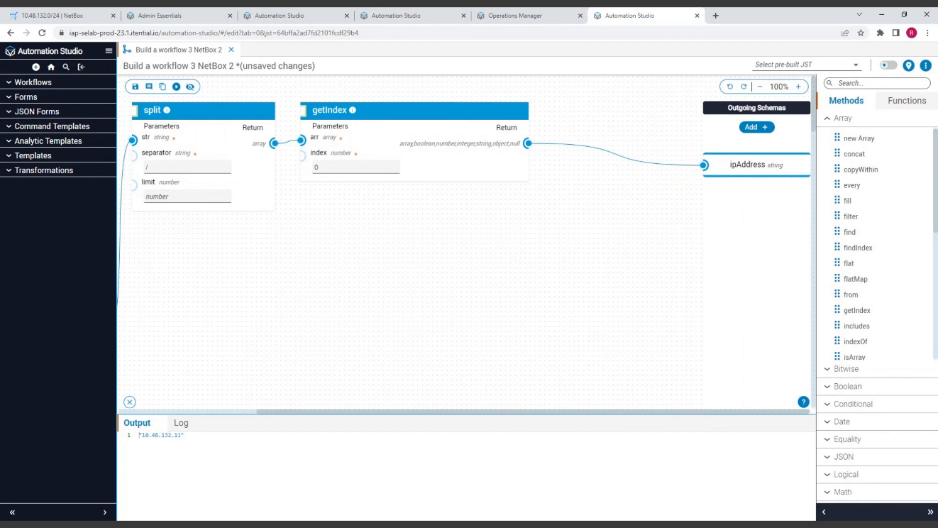
Add the String templateLiteral method to the canvas between getIndex and the outgoing schemas
scroll(872, 459, down, 10)
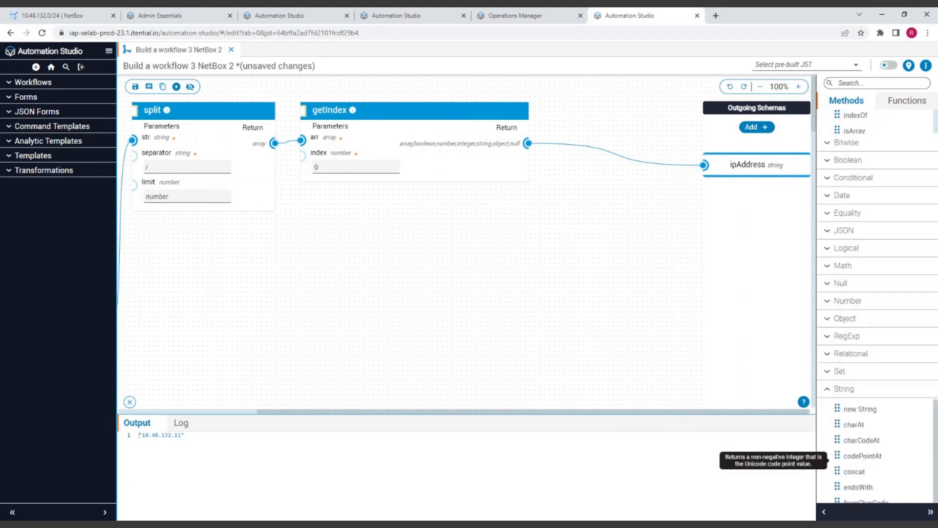
scroll(873, 371, down, 3)
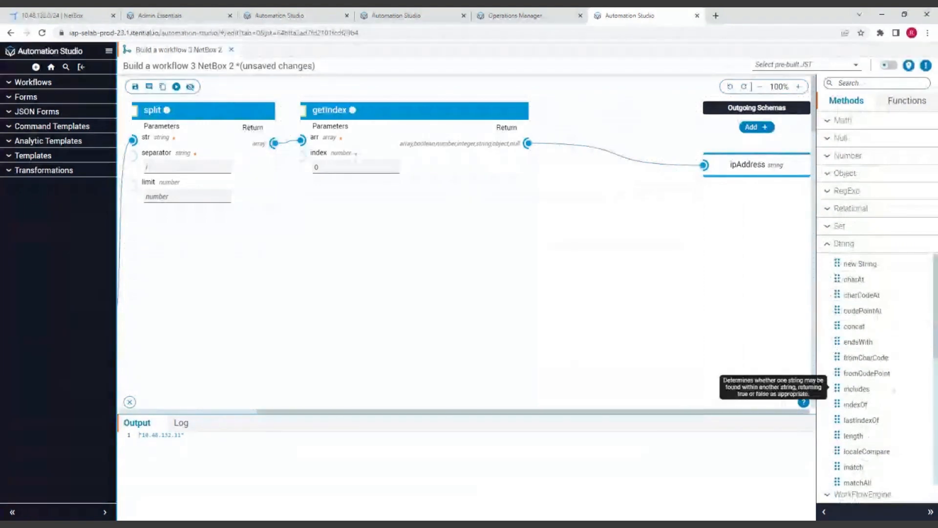
scroll(863, 417, down, 4)
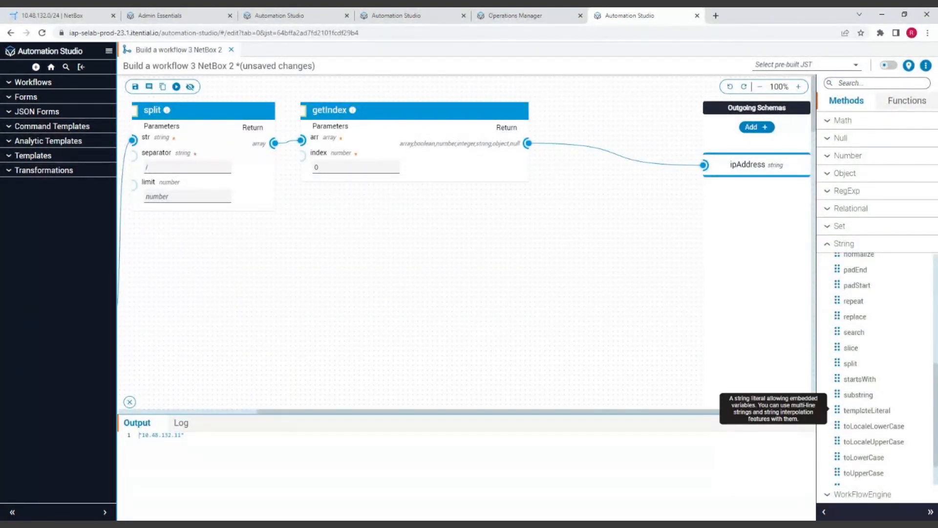
drag(864, 412, 616, 291)
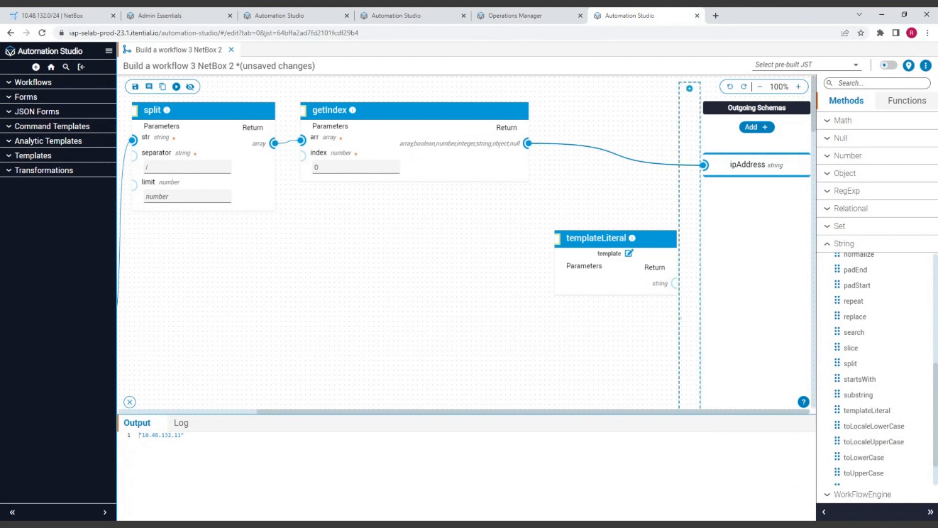
Set the templateLiteral template to "ip address ${ip} 255.255.255.255" and update it
click(629, 253)
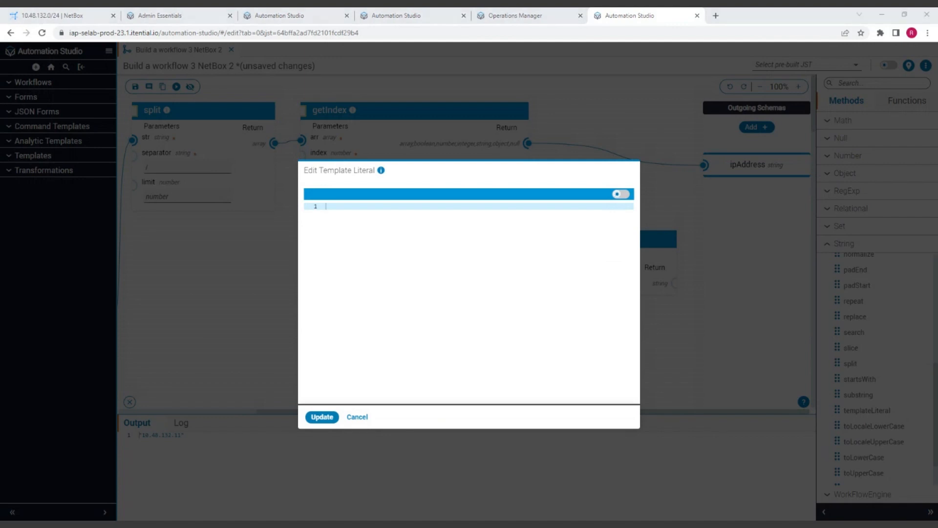
text(ip address ${ip} 255.255.255.255)
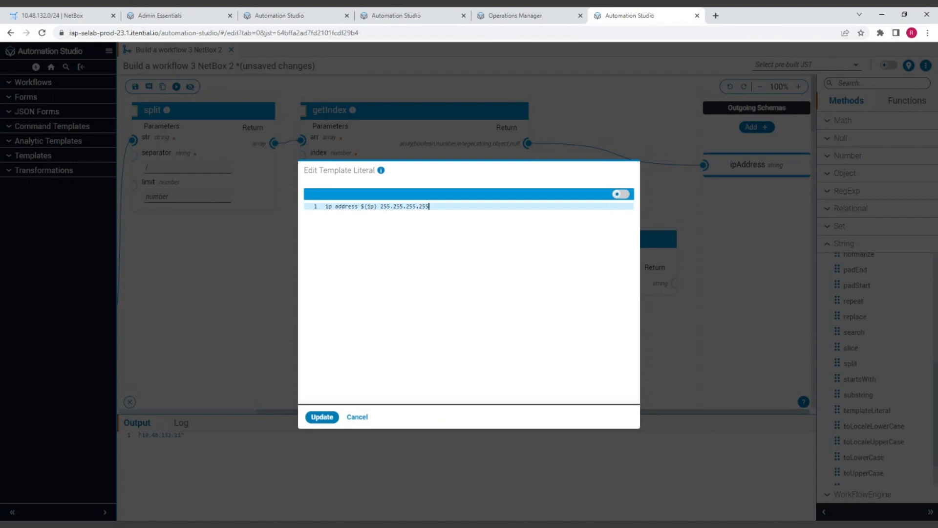
drag(361, 206, 378, 206)
drag(325, 206, 362, 206)
drag(380, 206, 429, 206)
click(322, 417)
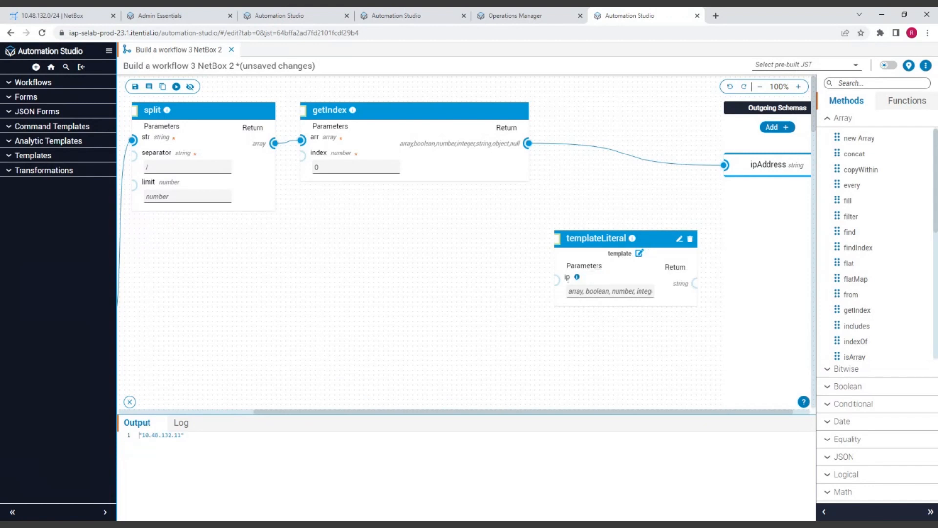
Reroute getIndex's return value from the outgoing ipAddress to templateLiteral's ip parameter and align templateLiteral beside getIndex
click(642, 160)
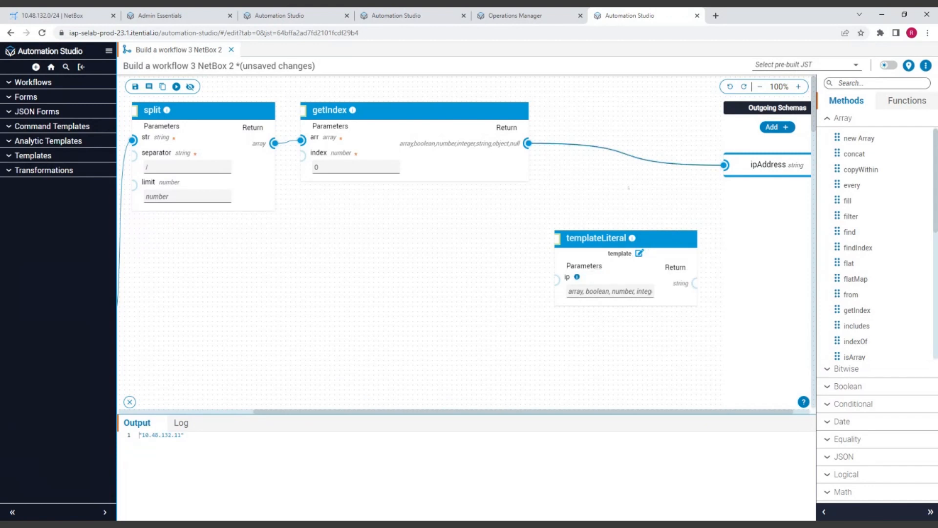
key(Delete)
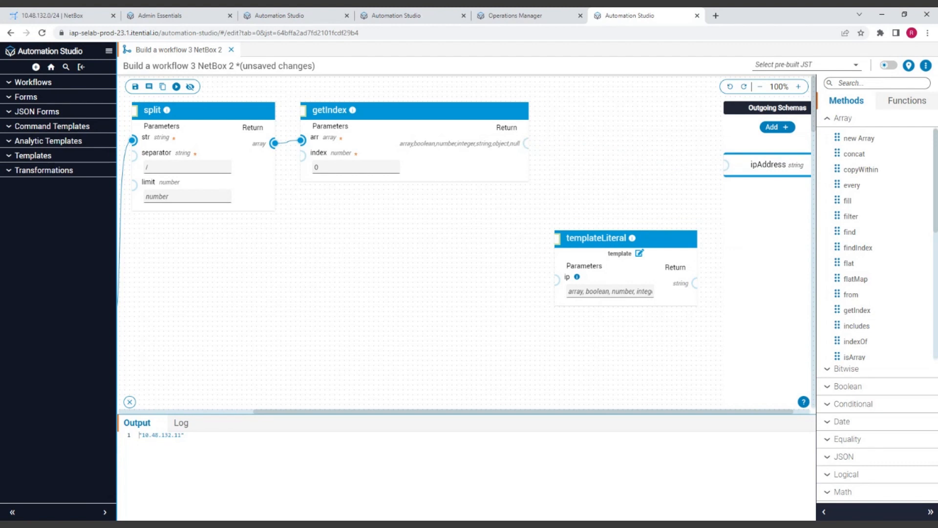
drag(527, 144, 556, 281)
drag(597, 240, 598, 111)
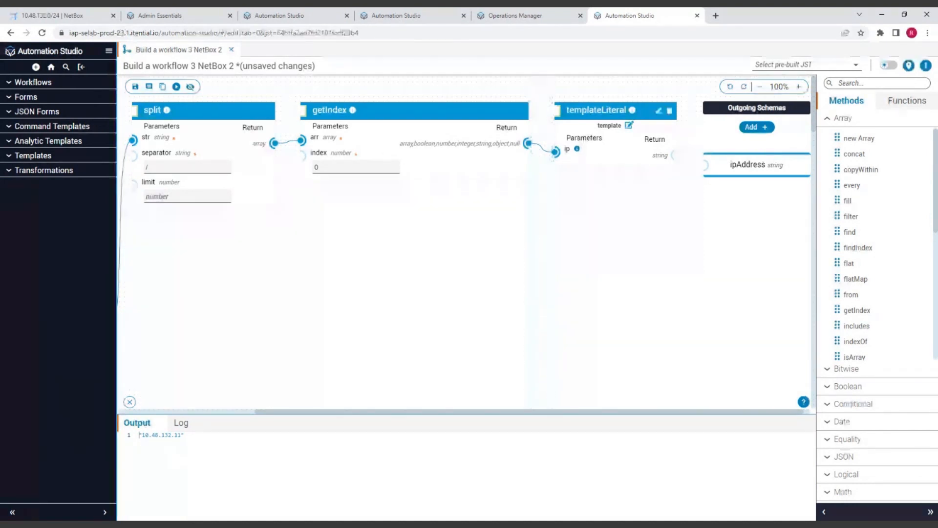
Check the template text without changing it and connect templateLiteral's returned string to the outgoing ipAddress
click(629, 125)
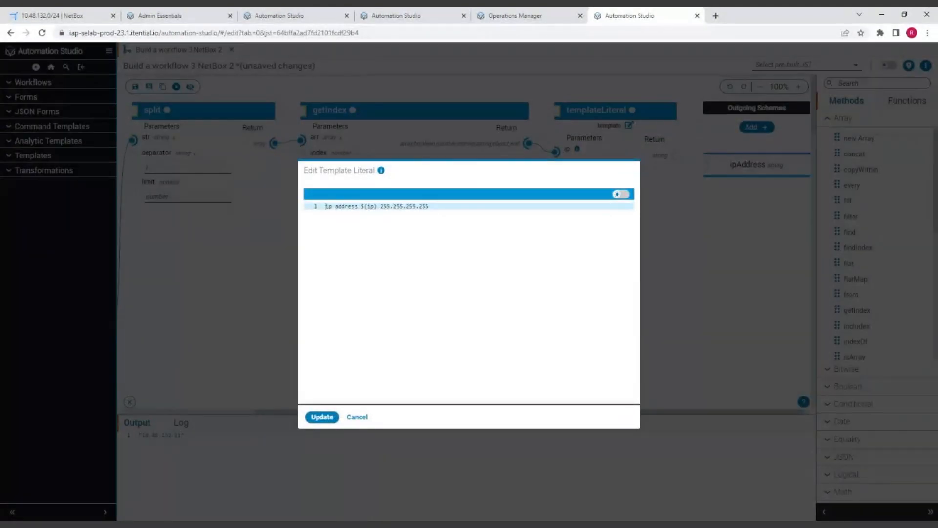
click(357, 417)
click(675, 155)
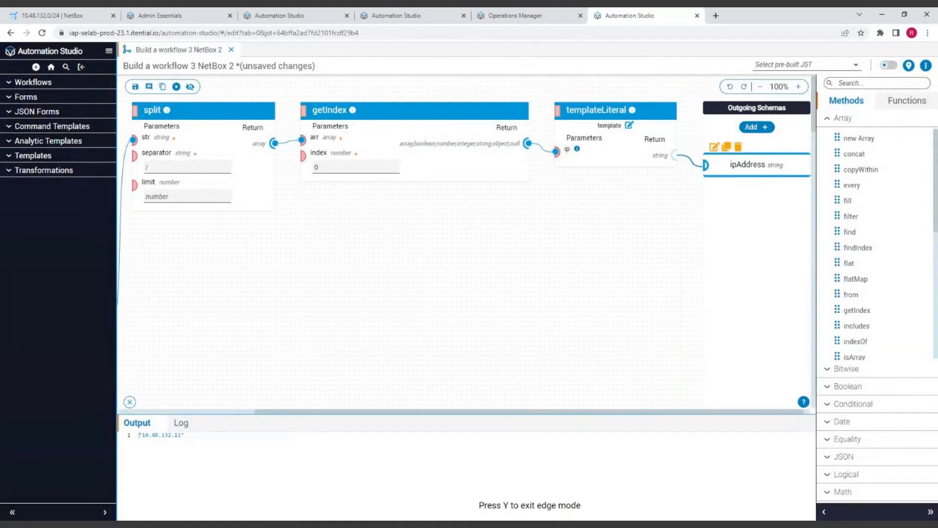
click(705, 165)
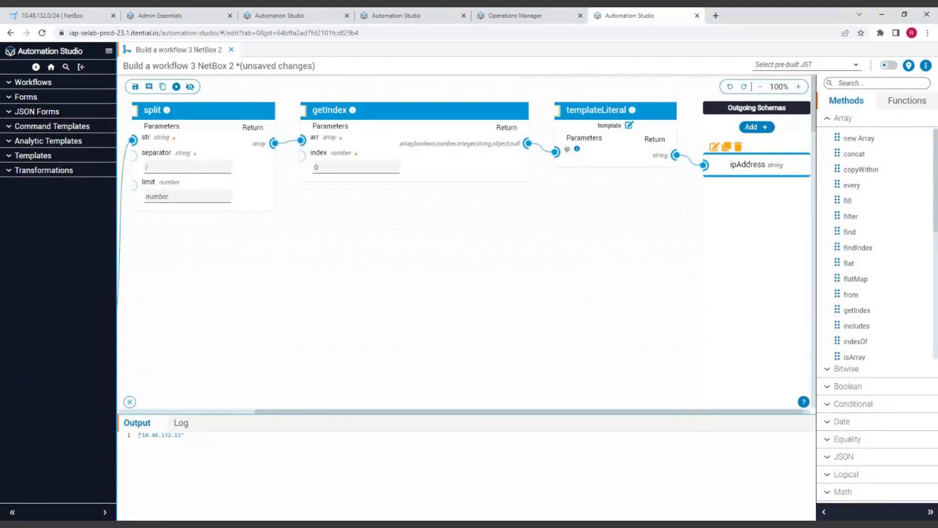
Change the outgoing ipAddress schema's $id to iosCommand and save the schema
click(714, 147)
double_click(129, 148)
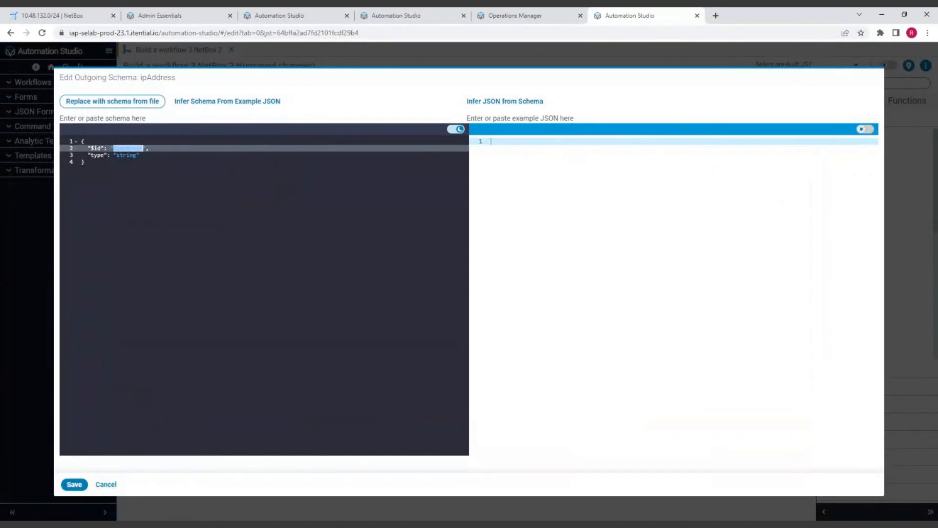
text(iosCommand)
click(74, 484)
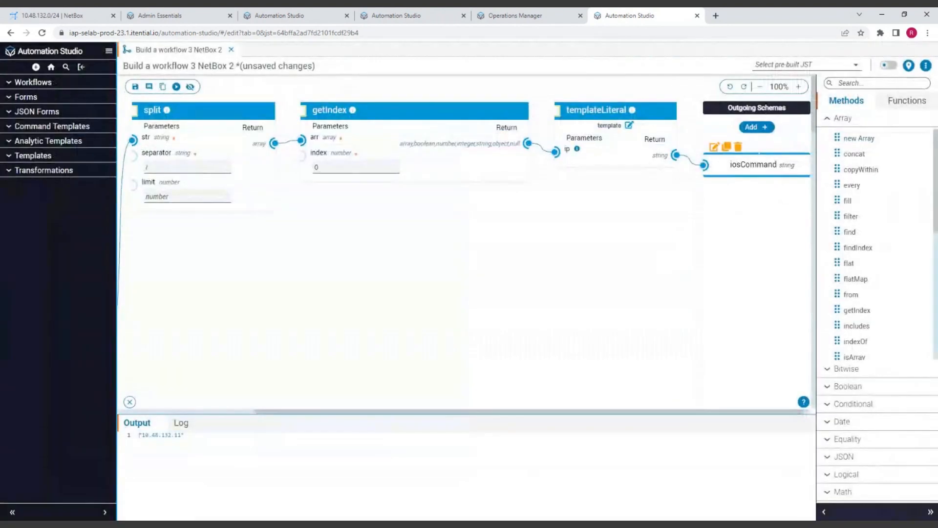
Save the transformation and run it with the example inputs
click(135, 87)
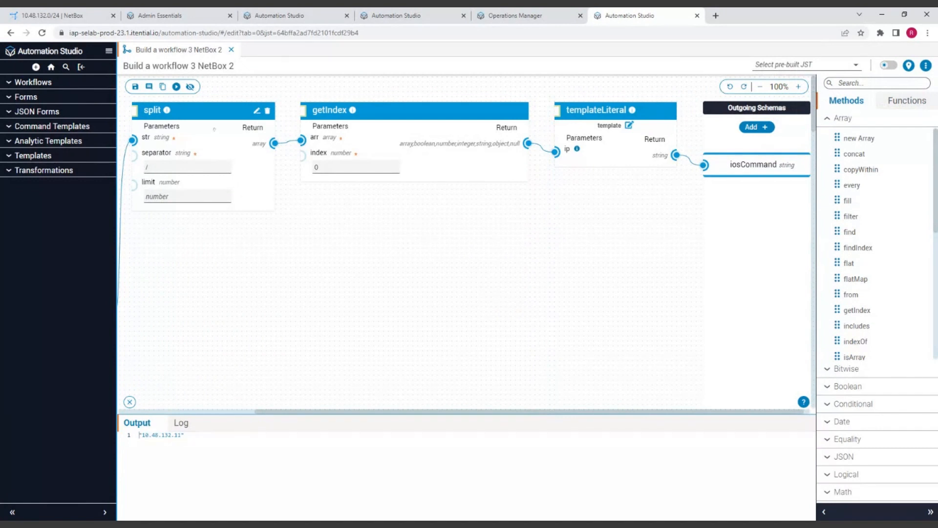
click(176, 86)
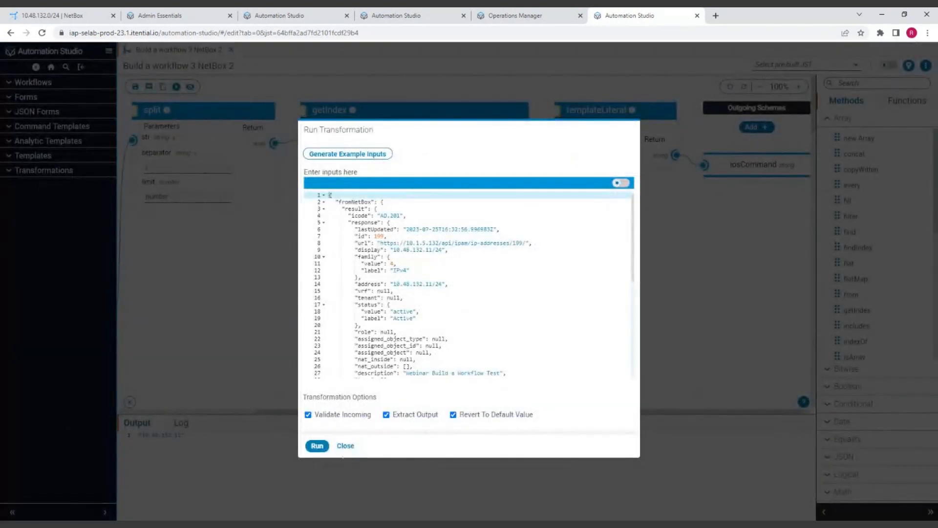
click(317, 446)
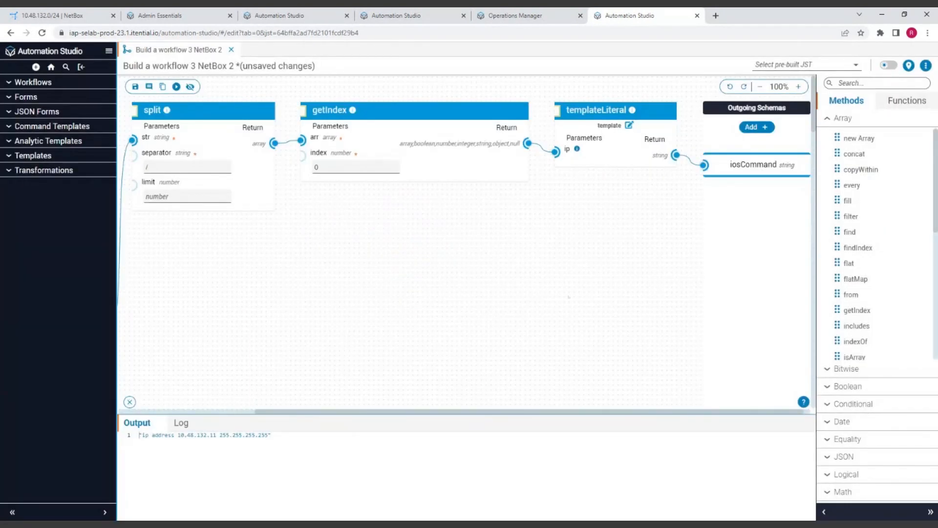
Review the transformation's flow from the incoming address through split, getIndex and templateLiteral to the outgoing iosCommand
drag(320, 412, 203, 412)
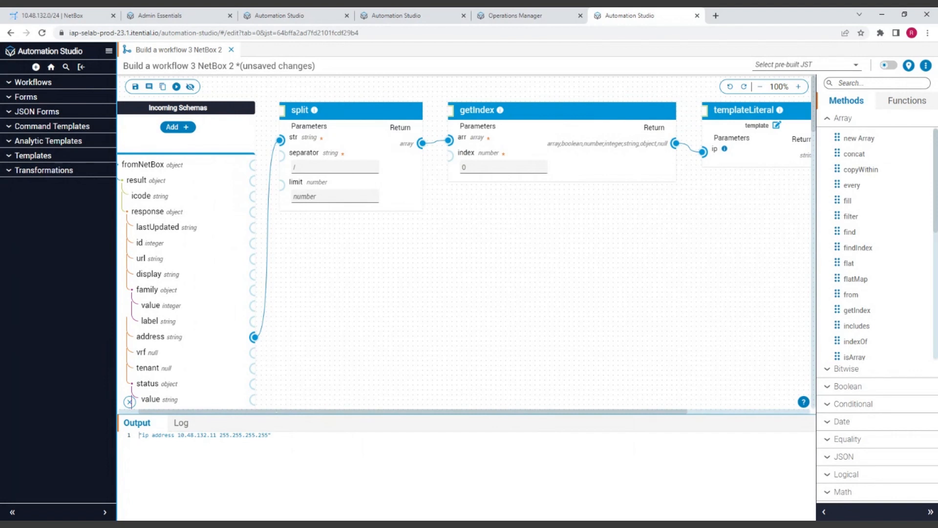
drag(276, 412, 288, 415)
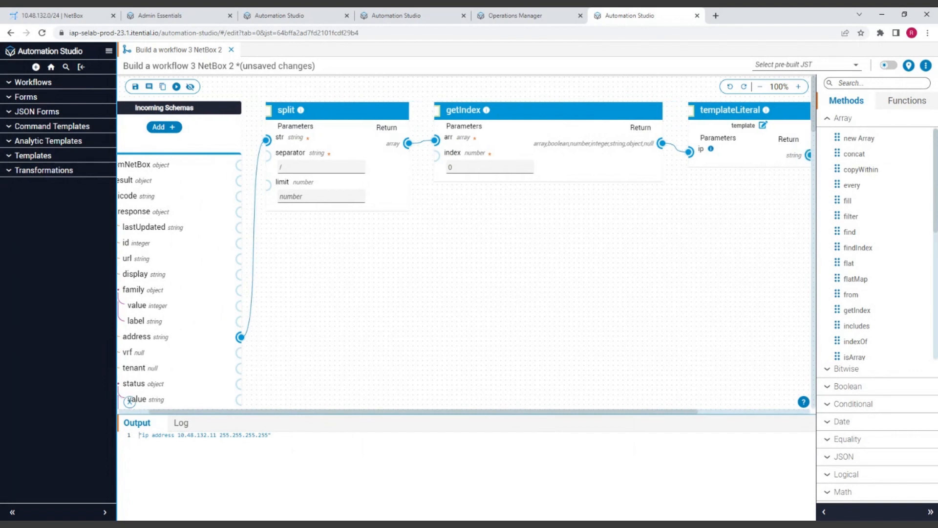
drag(257, 412, 295, 414)
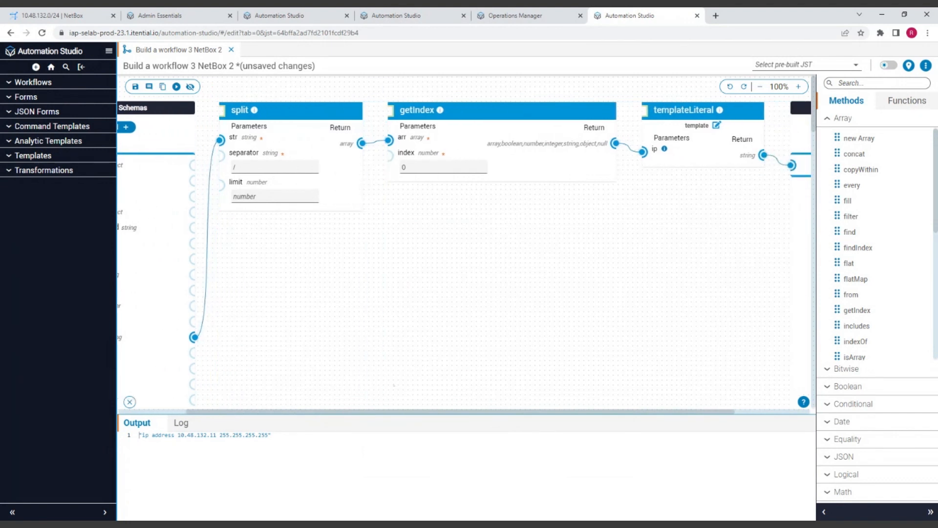
drag(375, 413, 282, 415)
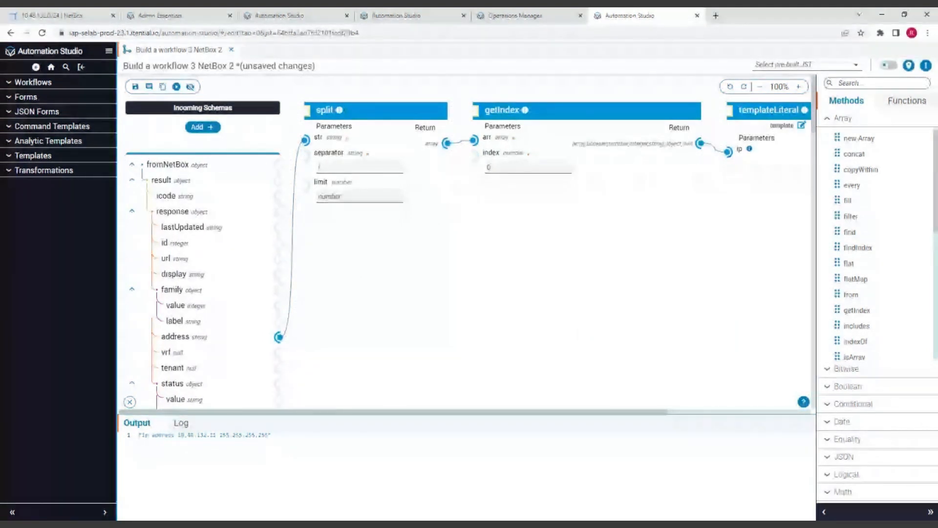
drag(580, 412, 766, 414)
mouse_move(743, 168)
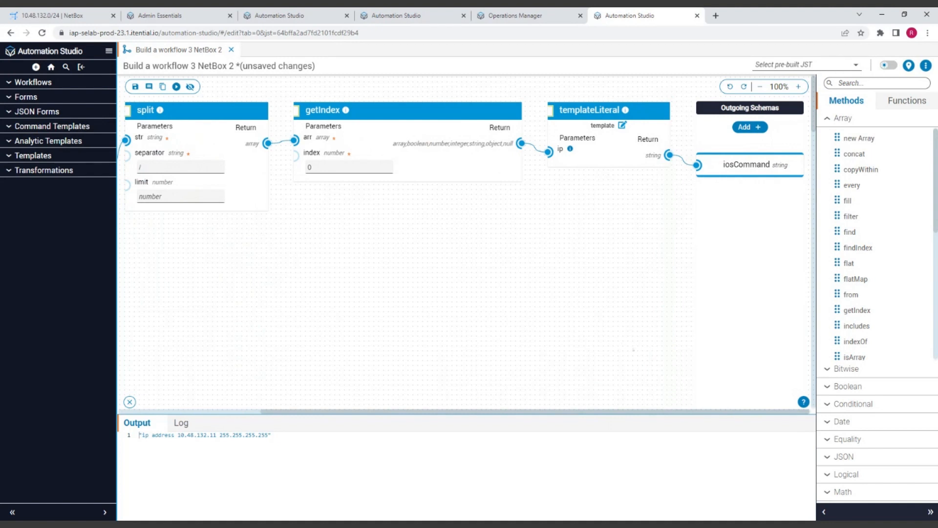
drag(551, 411, 447, 412)
scroll(508, 330, down, 3)
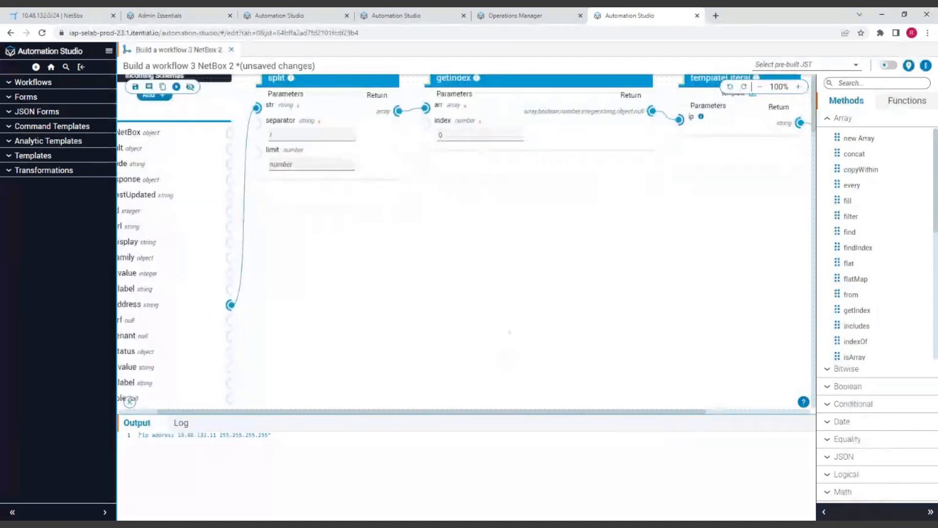
scroll(508, 330, left, 2)
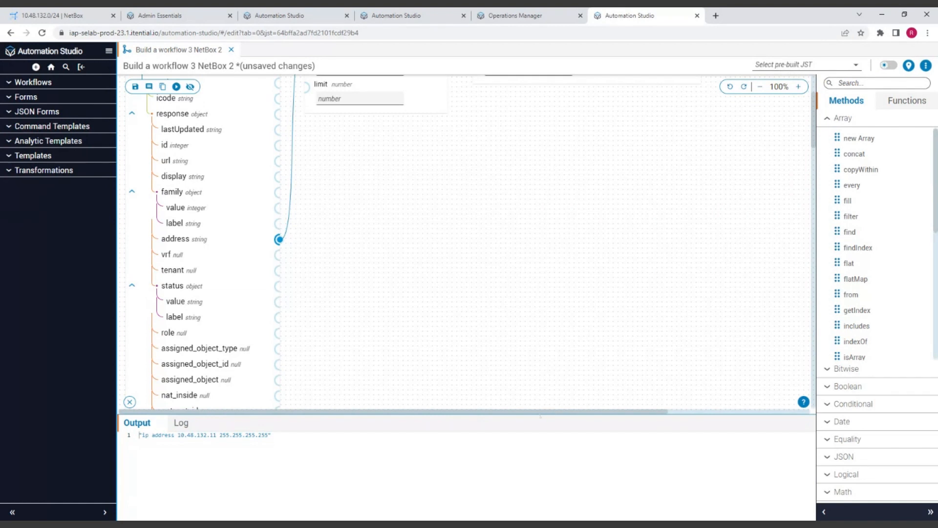
drag(540, 412, 636, 412)
scroll(576, 377, up, 2)
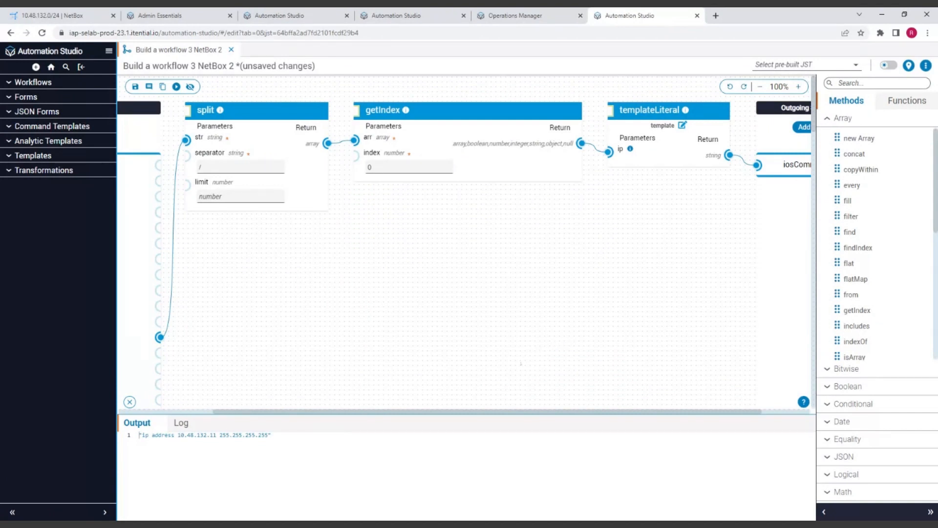
drag(534, 411, 651, 412)
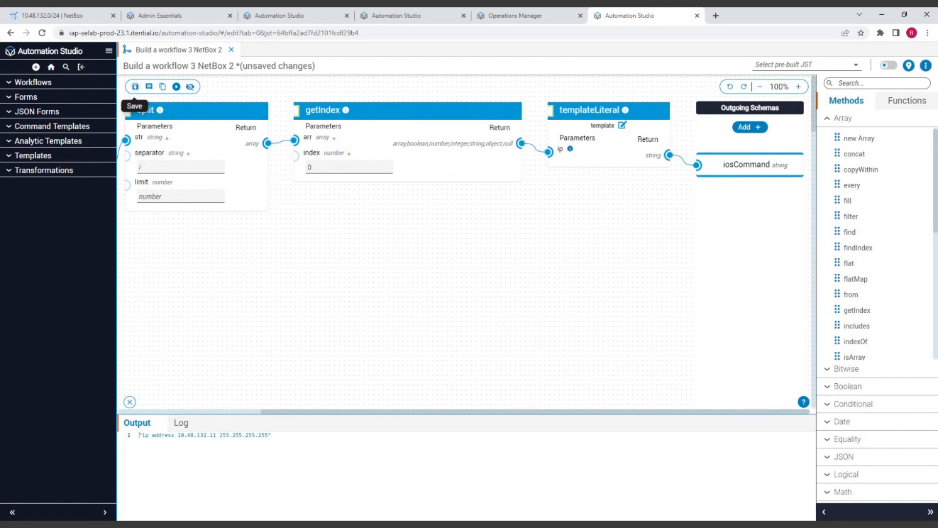
Save the transformation and, back in the Build a workflow 3 NetBox workflow, move the END node further down
click(135, 86)
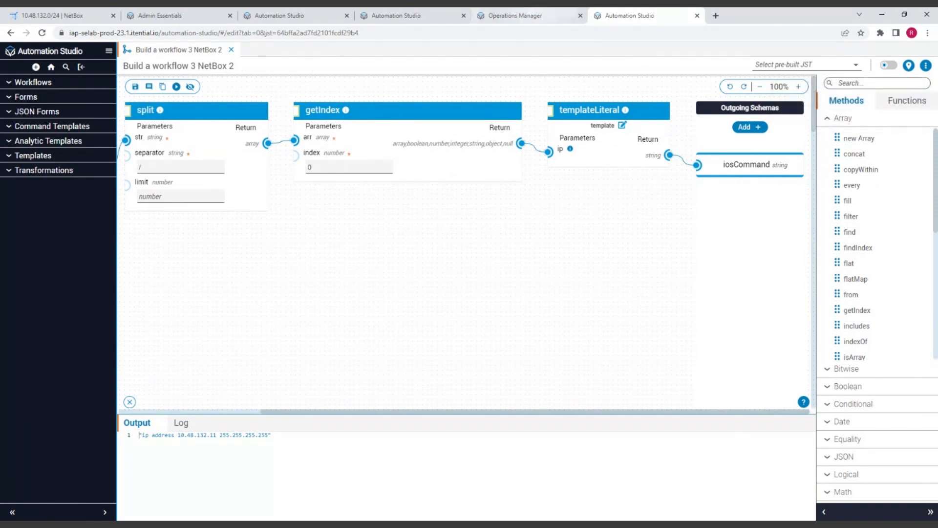
click(402, 20)
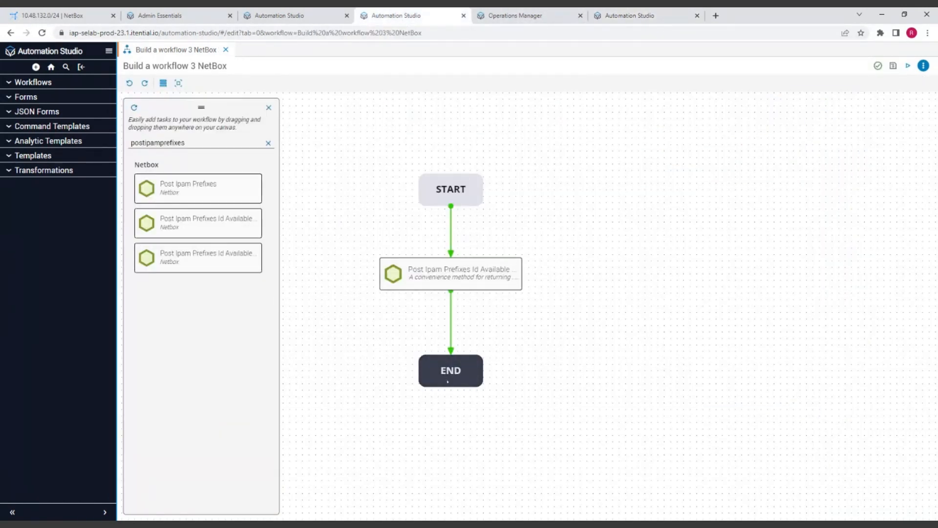
drag(451, 371, 451, 416)
mouse_move(450, 345)
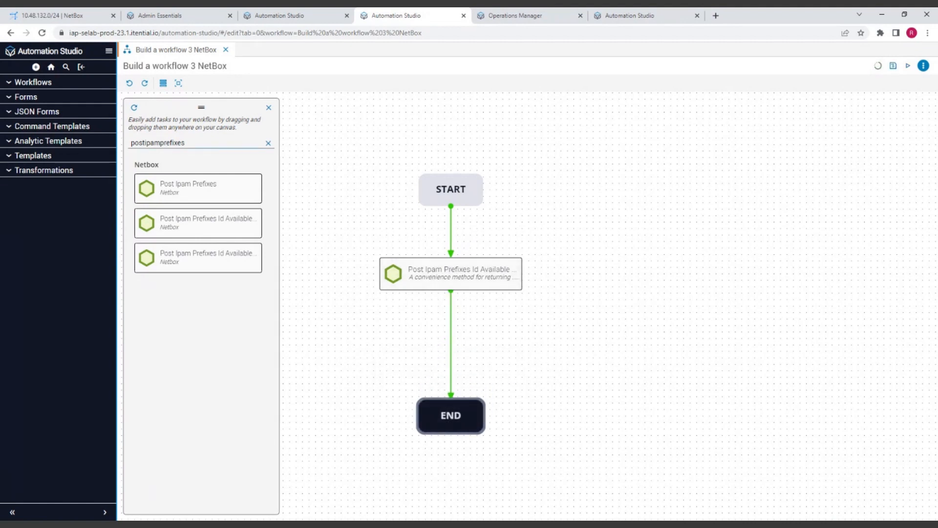
Find the WorkFlowEngine Transformation task, insert it between the Post Ipam Prefixes task and END, and open its configuration
click(269, 143)
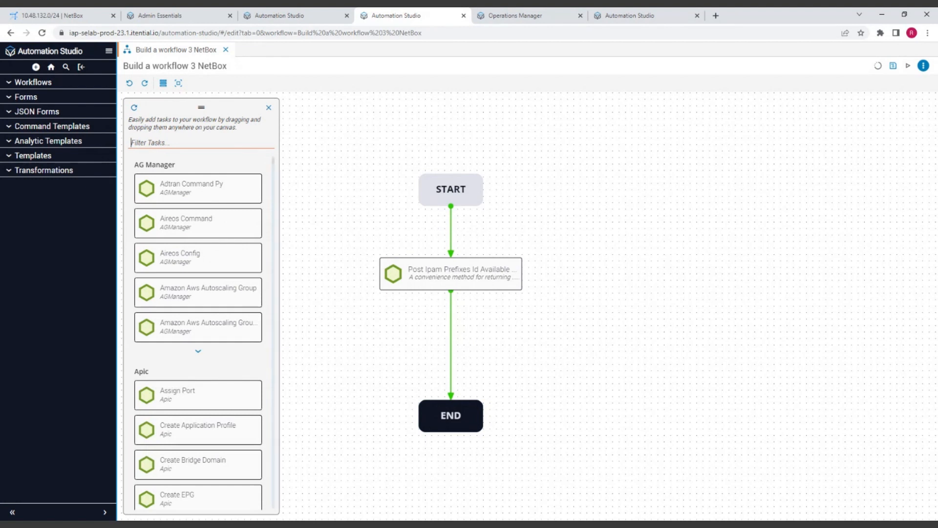
text(tran)
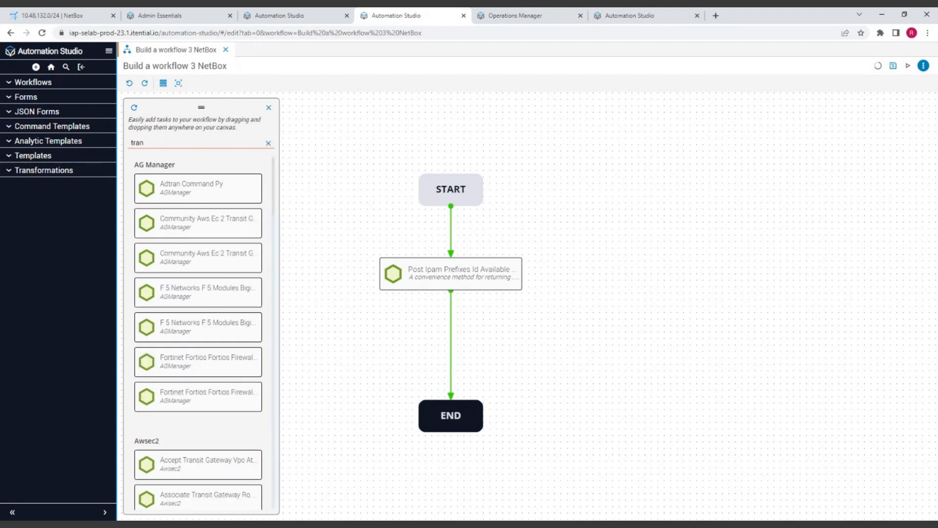
text(sformation)
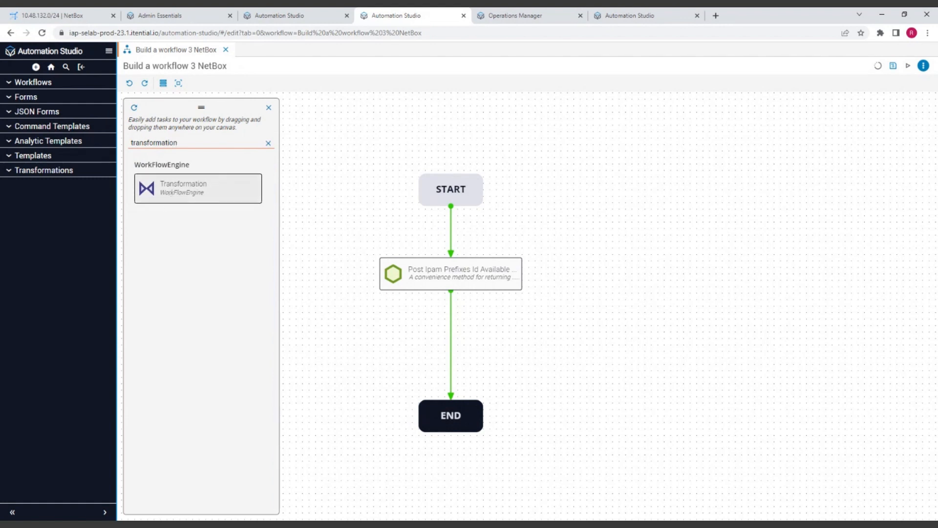
drag(198, 188, 453, 339)
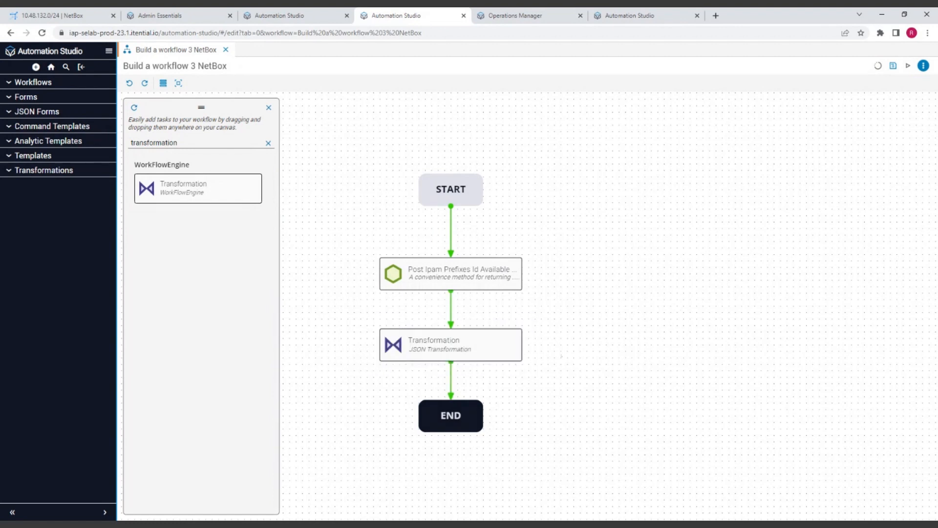
double_click(450, 345)
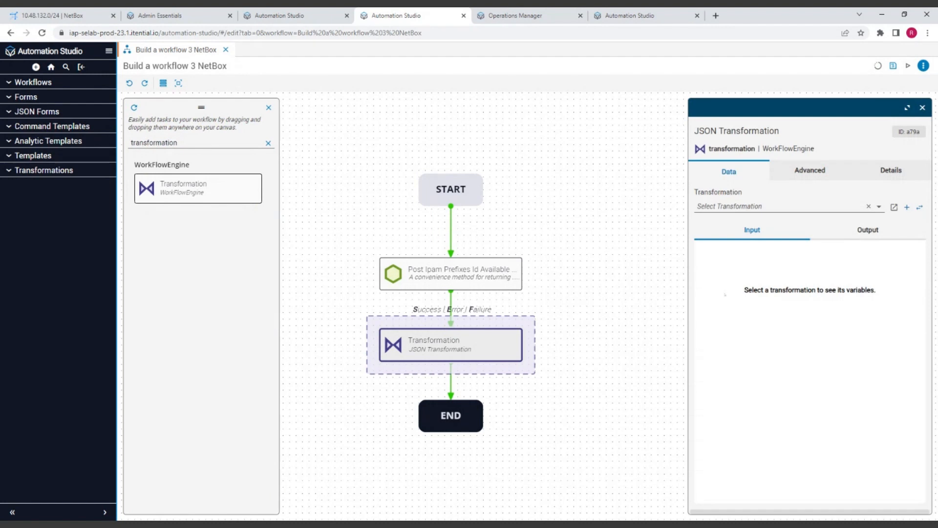
Find and select the Build a workflow 3 NetBox 2 transformation for the Transformation task
click(782, 206)
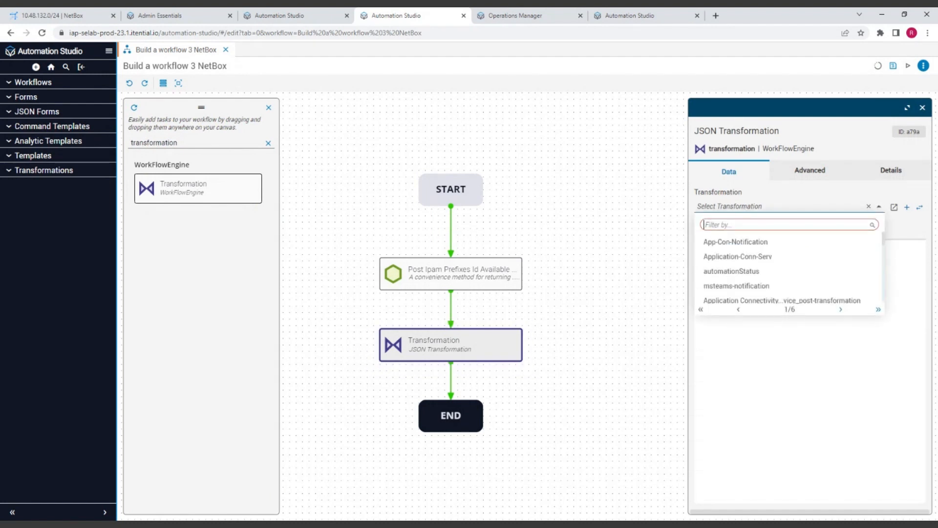
text(Buil)
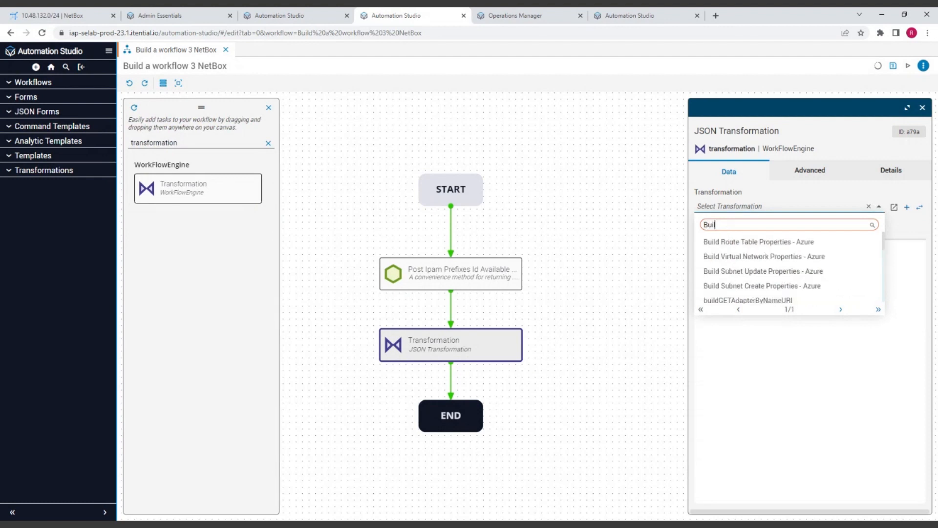
text(d a wo)
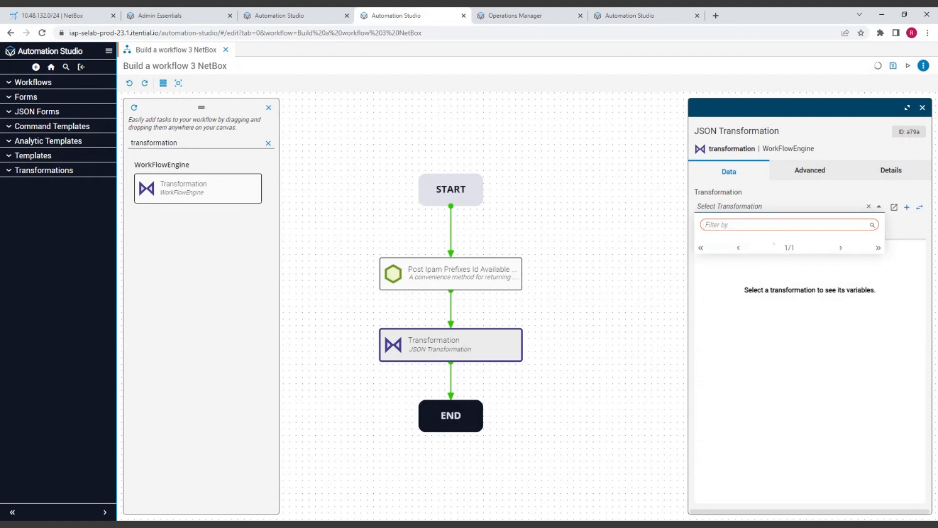
click(737, 207)
click(738, 207)
text(uild a wo)
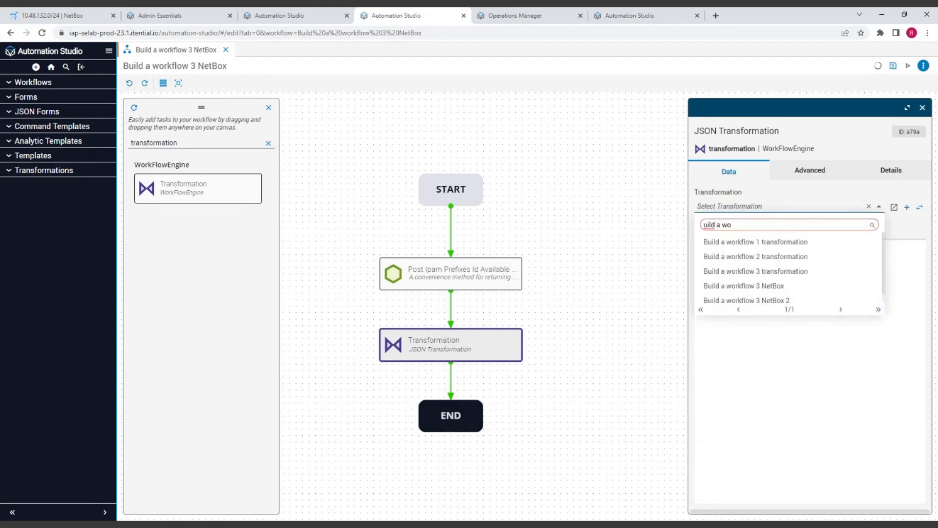
click(747, 300)
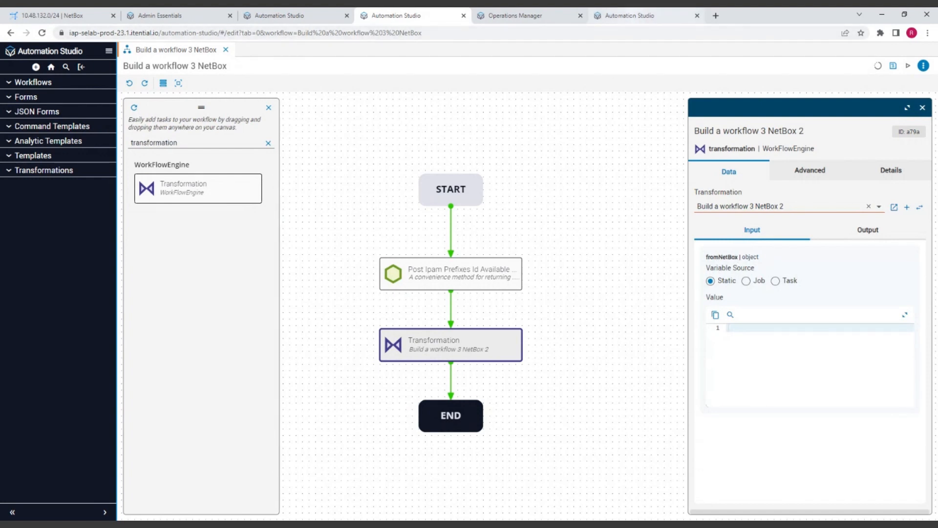
Check the transformation's incoming schema, and source the fromNetBox input from the result variable of the previous Post Ipam Prefixes task
click(630, 15)
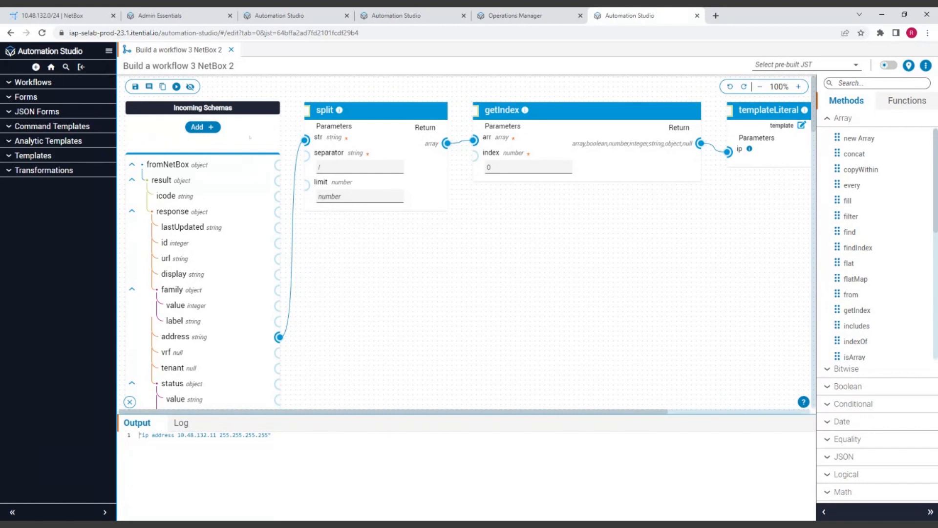
click(414, 14)
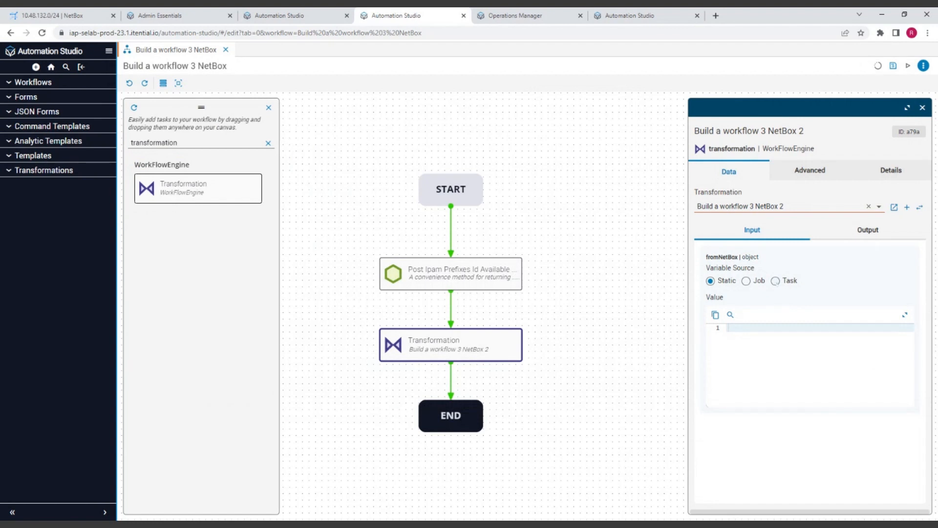
click(776, 281)
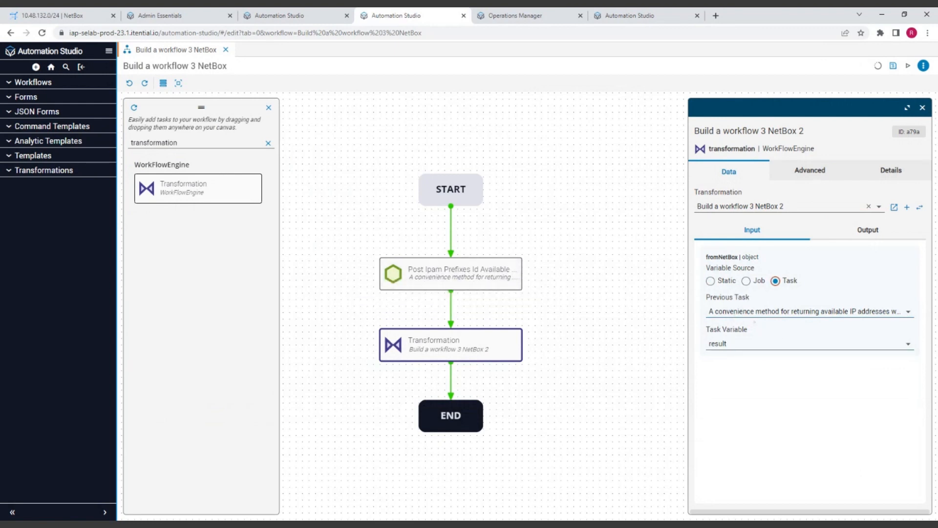
click(756, 312)
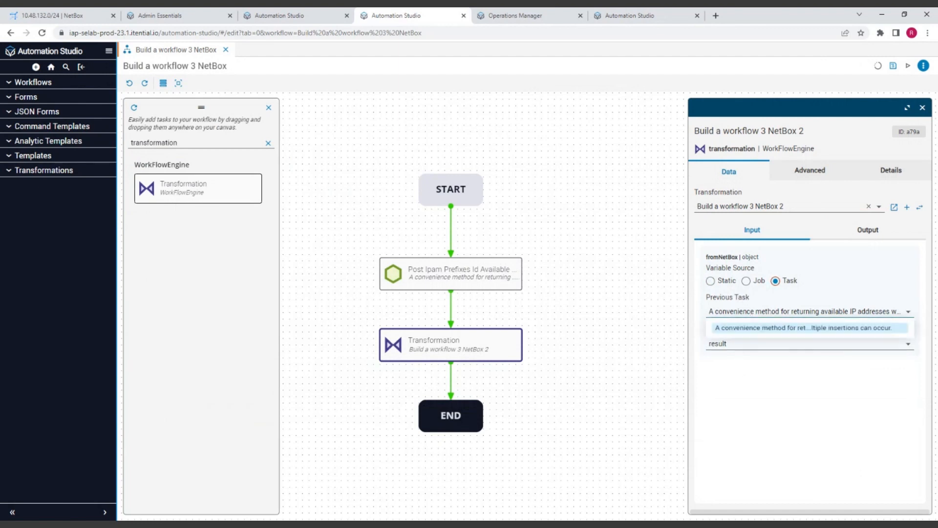
click(760, 313)
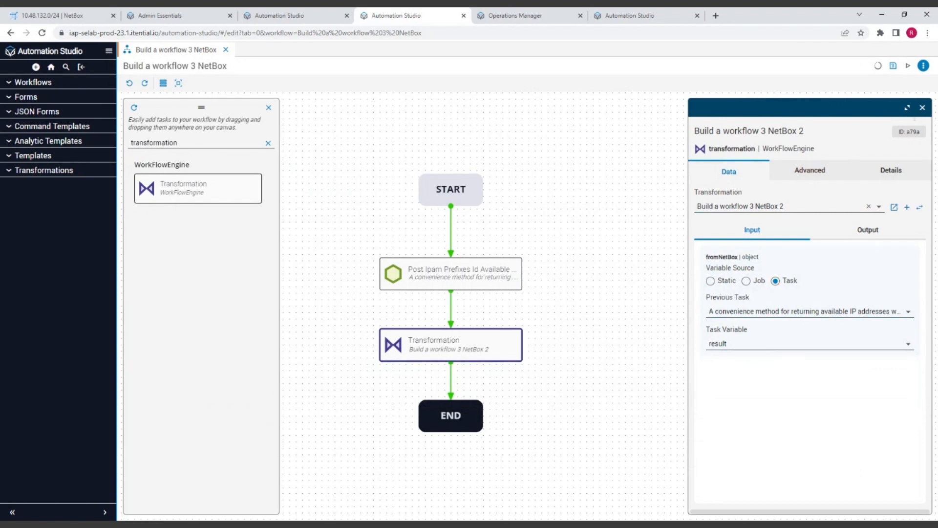
click(923, 107)
Change the summary of the Post Ipam Prefixes task to "Get IP Address from NetBox"
click(455, 273)
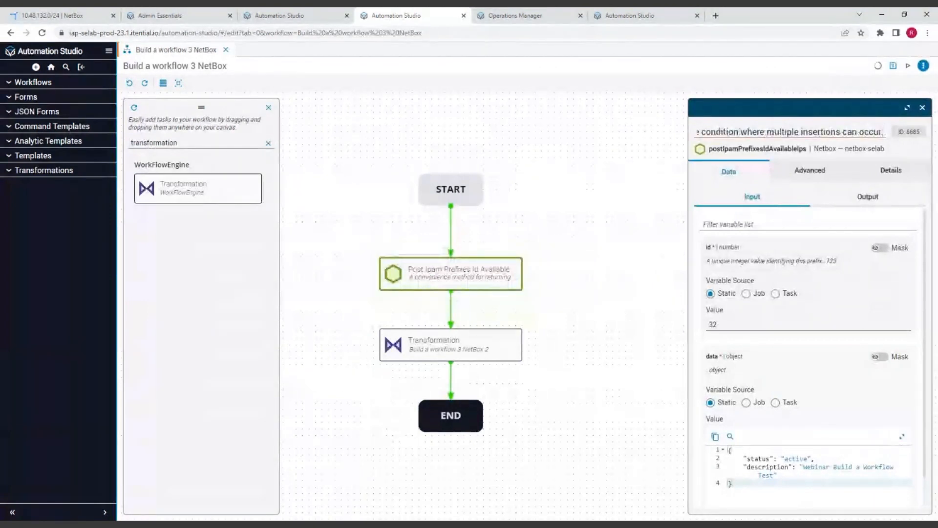
triple_click(757, 132)
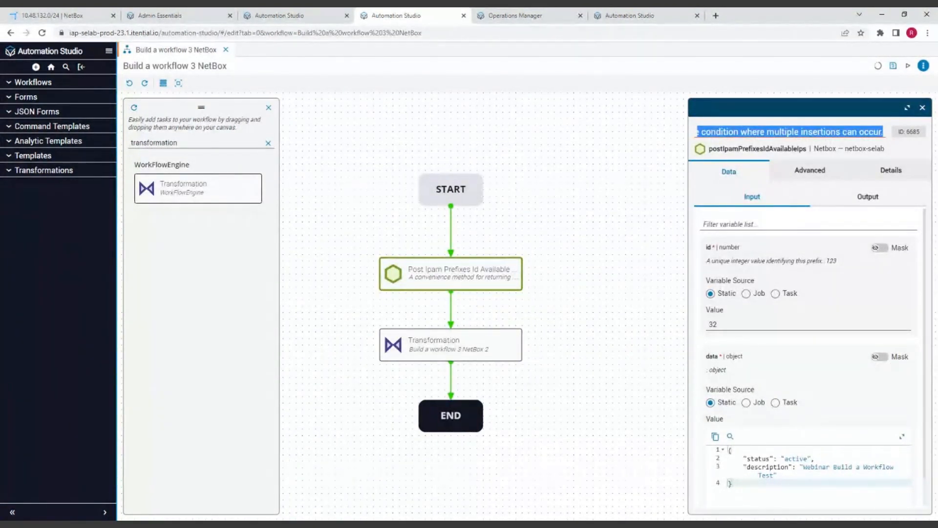
text(Get IP Adres)
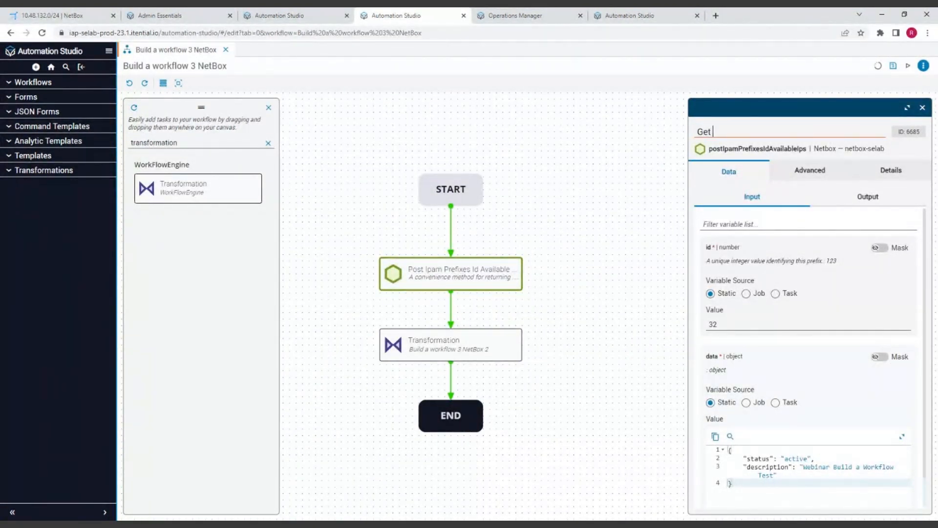
text(s fr)
key(BackSpace)
key(BackSpace)
key(BackSpace)
key(BackSpace)
key(BackSpace)
key(BackSpace)
key(BackSpace)
text(dress from NetBox)
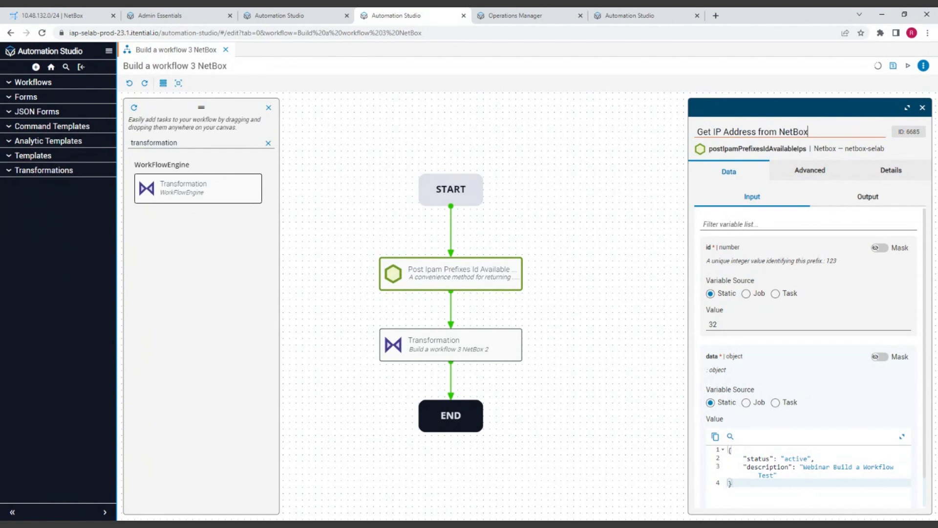
click(923, 107)
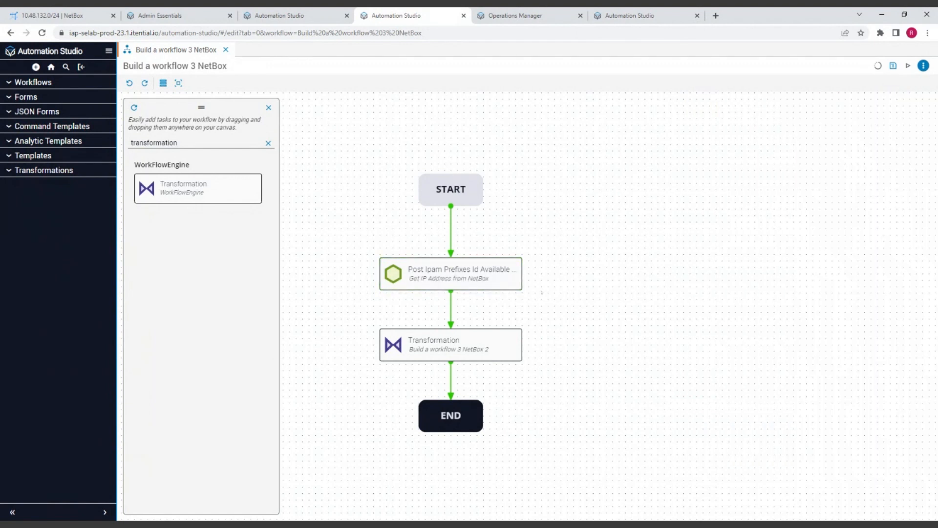
Review the Transformation task's fromNetBox input mapping and its iosCommand output settings
double_click(453, 352)
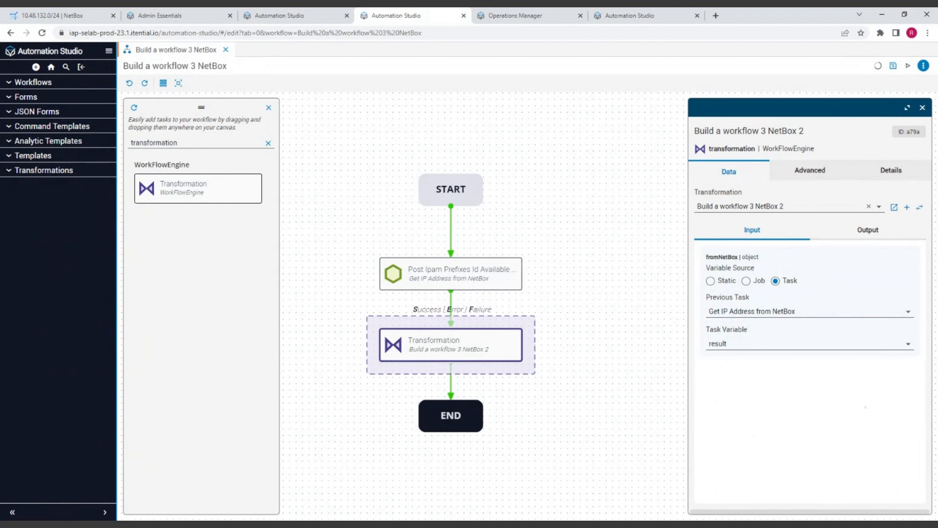
click(853, 234)
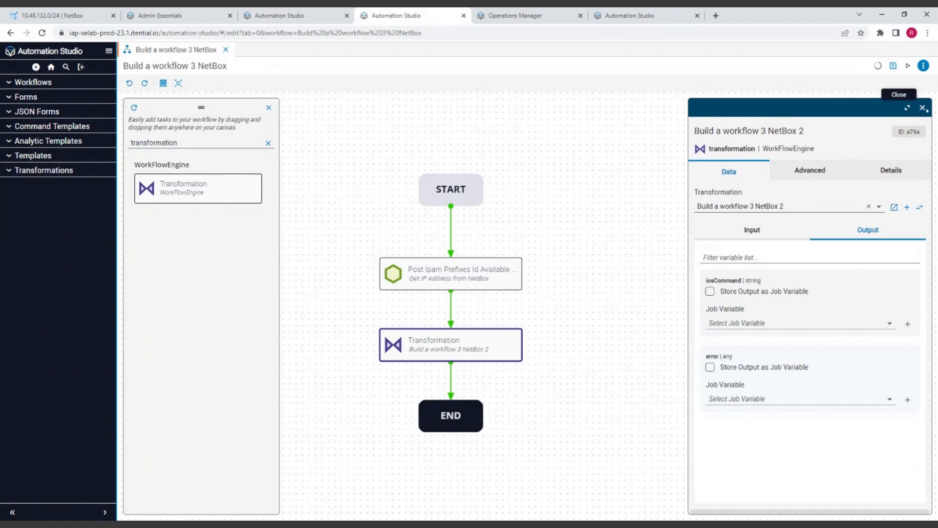
click(923, 108)
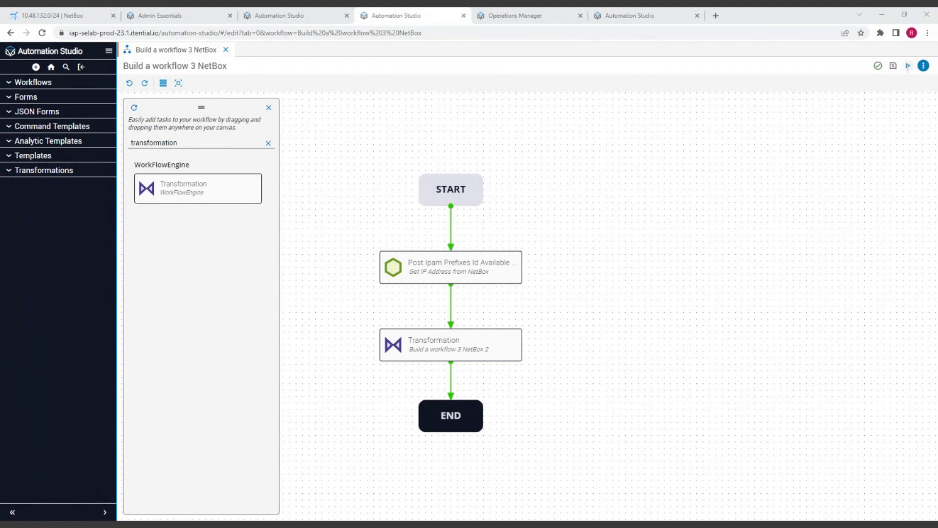
Run the Build a workflow 3 NetBox workflow and examine the Get IP Address from NetBox task's incoming and outgoing variables in the job
click(908, 66)
click(196, 413)
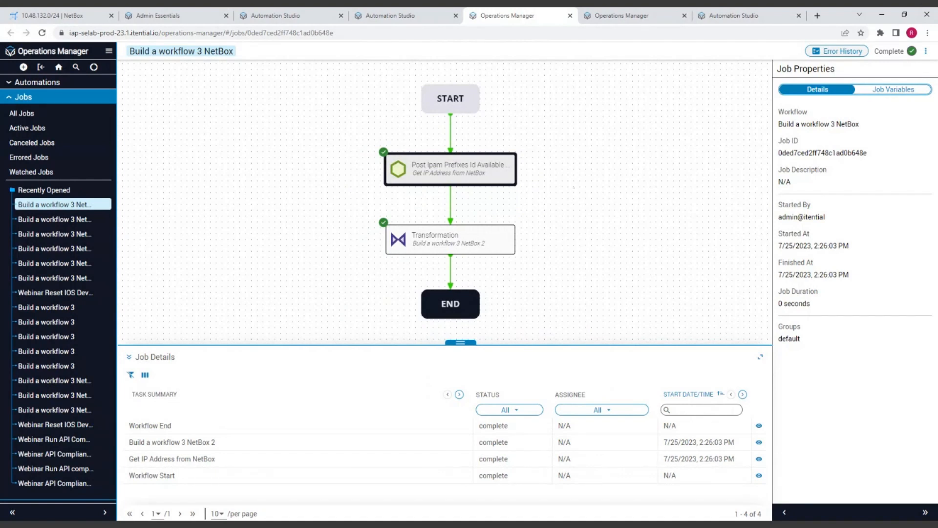
click(450, 169)
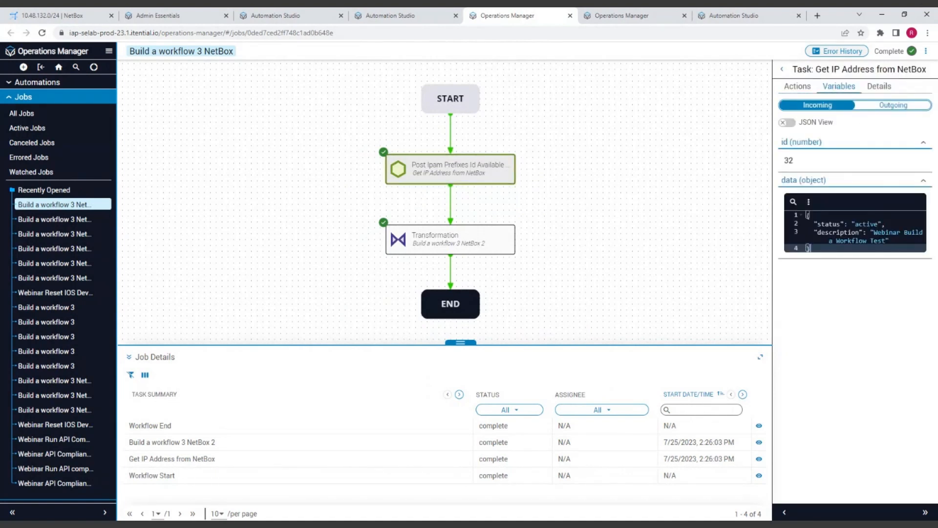
click(784, 512)
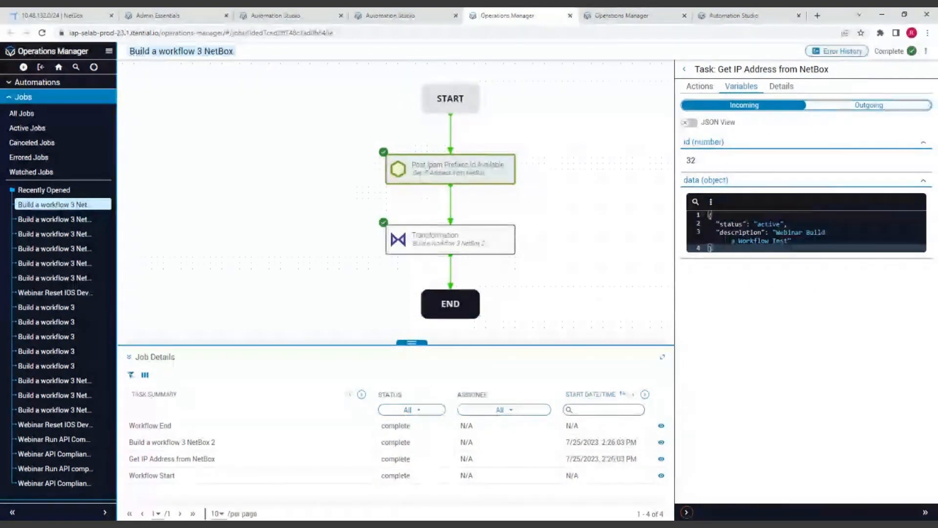
click(863, 105)
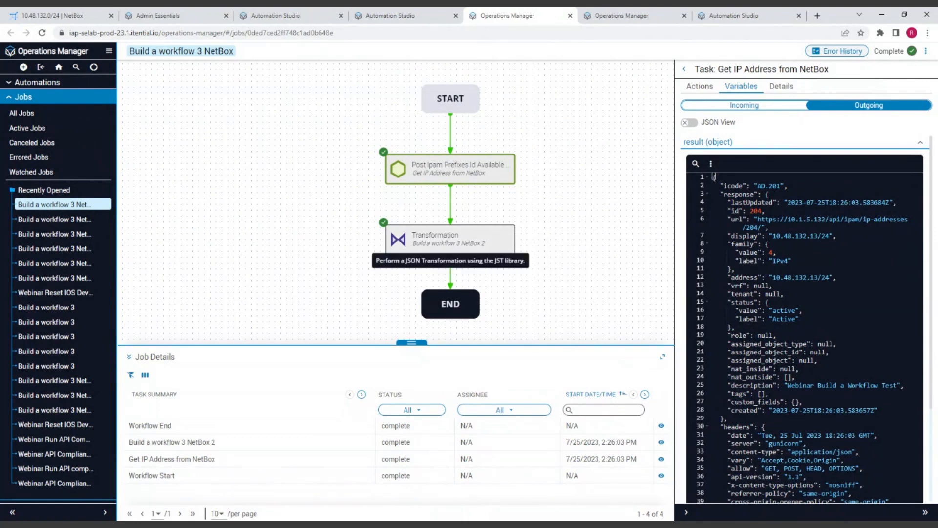
Examine the Transformation task's incoming variableMap and the IP address in its outgoing iosCommand
click(440, 240)
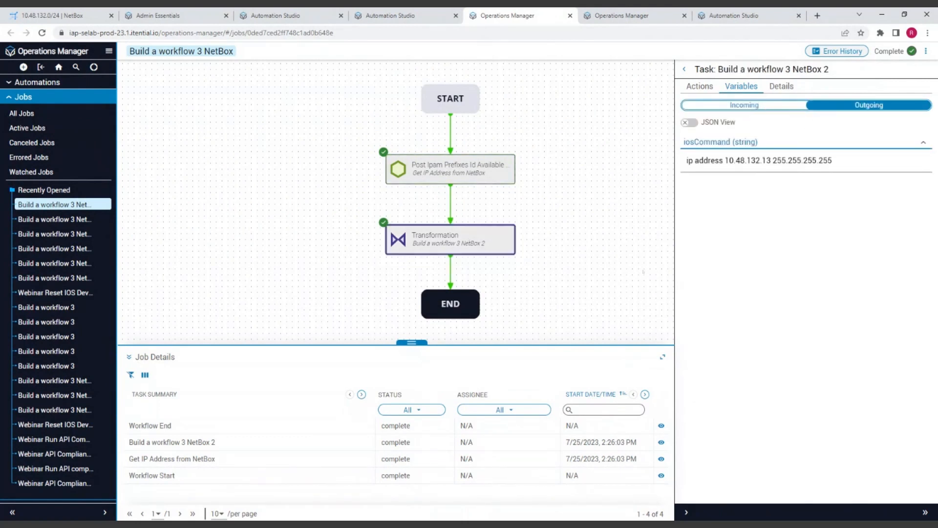
click(744, 105)
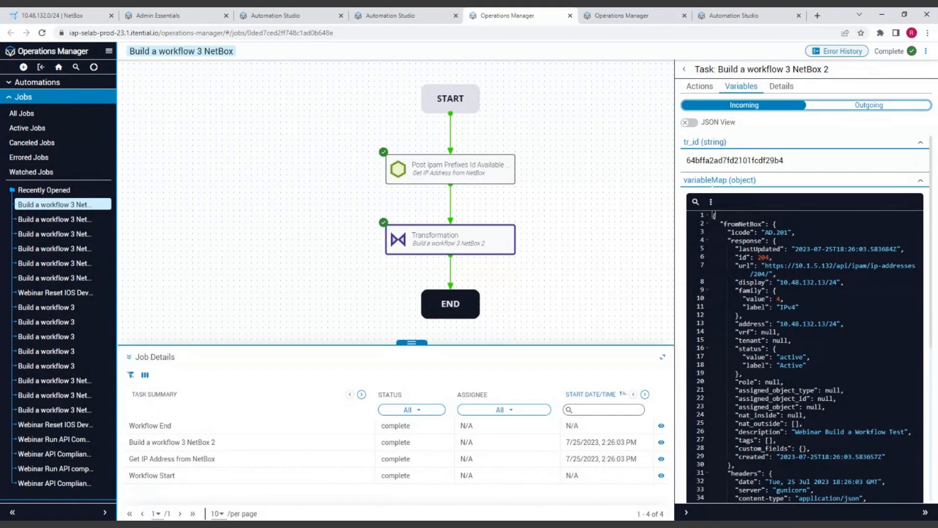
scroll(807, 317, down, 1)
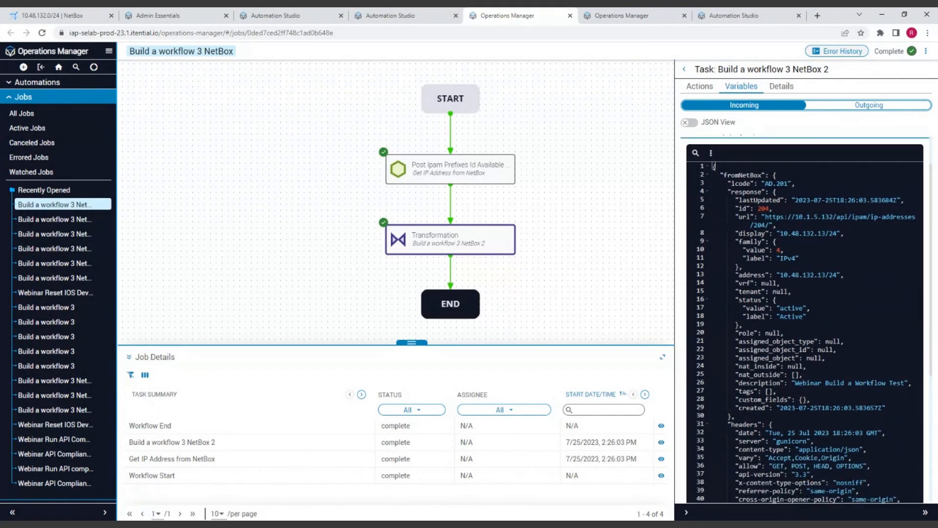
scroll(806, 318, up, 1)
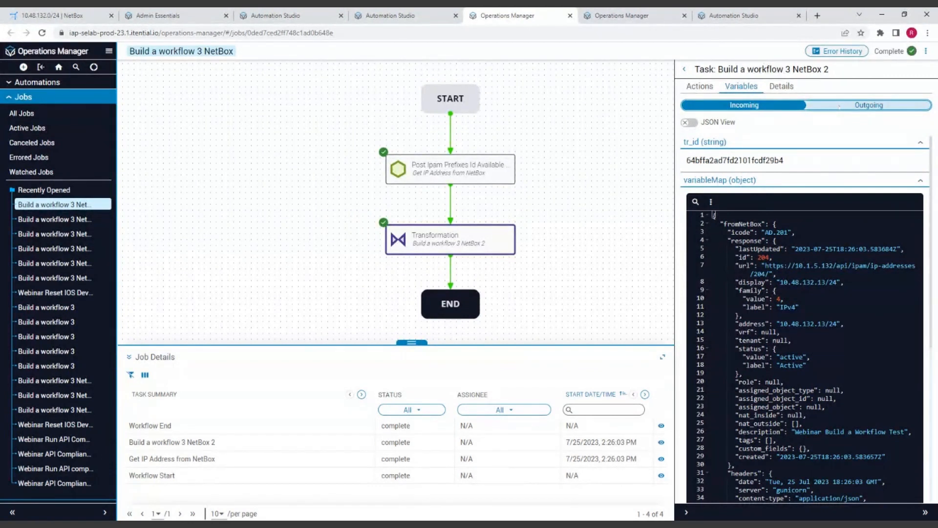
click(839, 105)
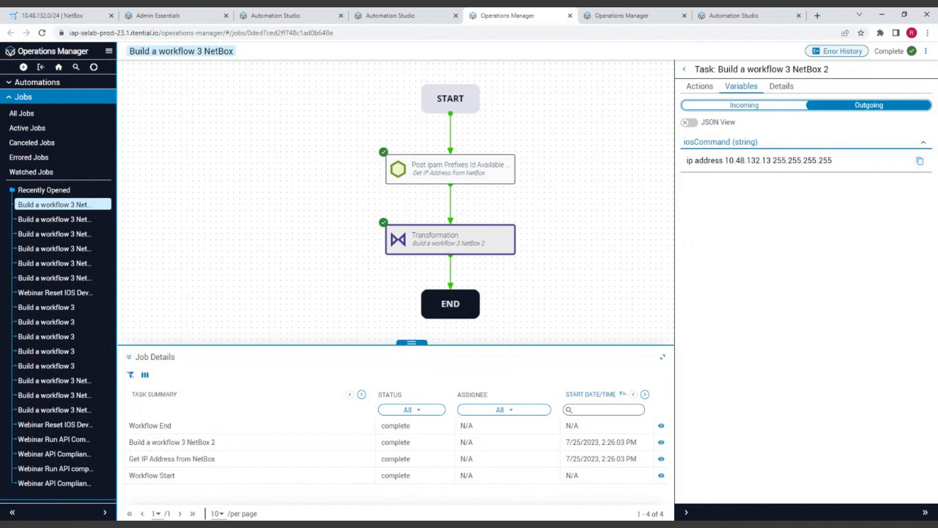
drag(725, 160, 772, 160)
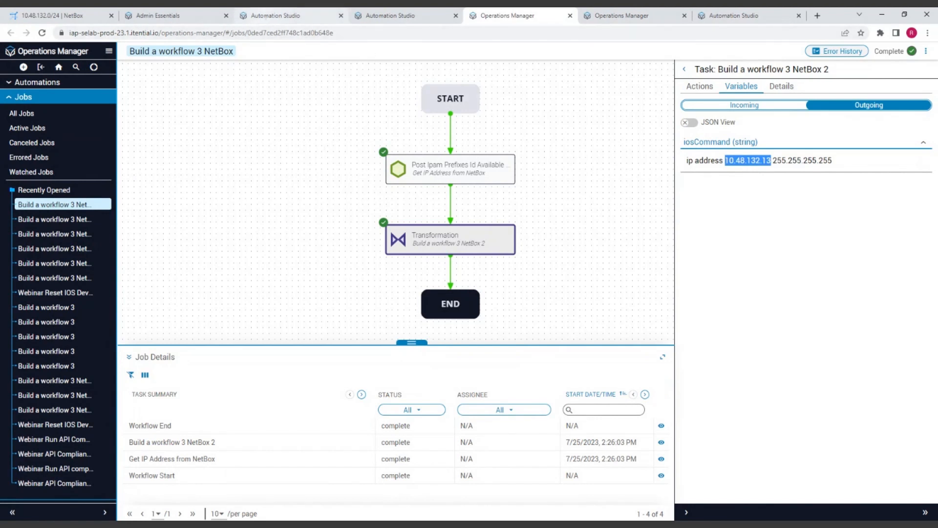
In the Build a workflow 3 workflow, delete the Query Inventory stub and merge its neighbouring tasks
click(271, 15)
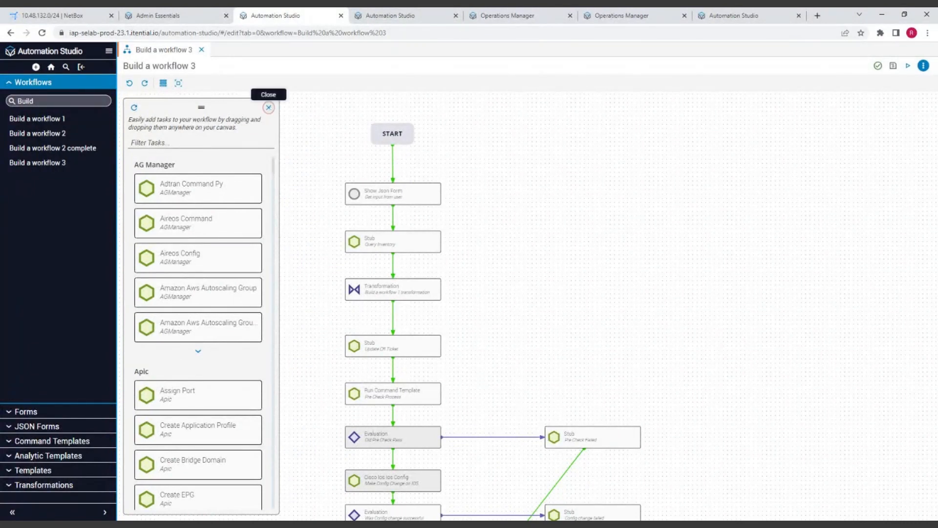
click(268, 107)
scroll(568, 338, up, 3)
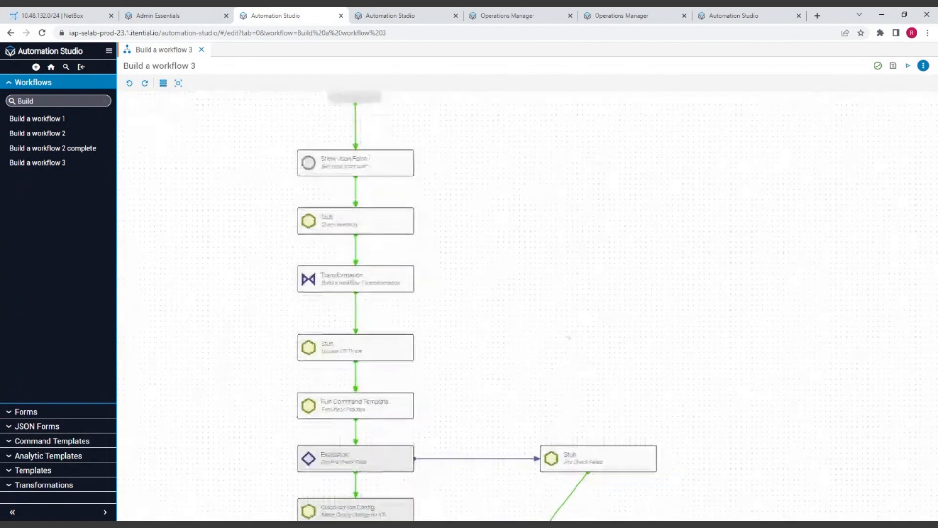
drag(527, 238, 701, 269)
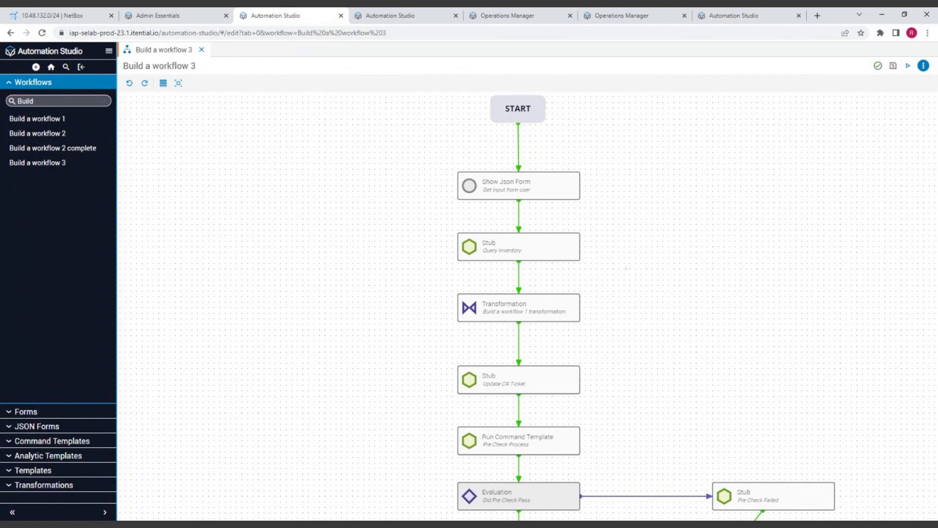
right_click(550, 250)
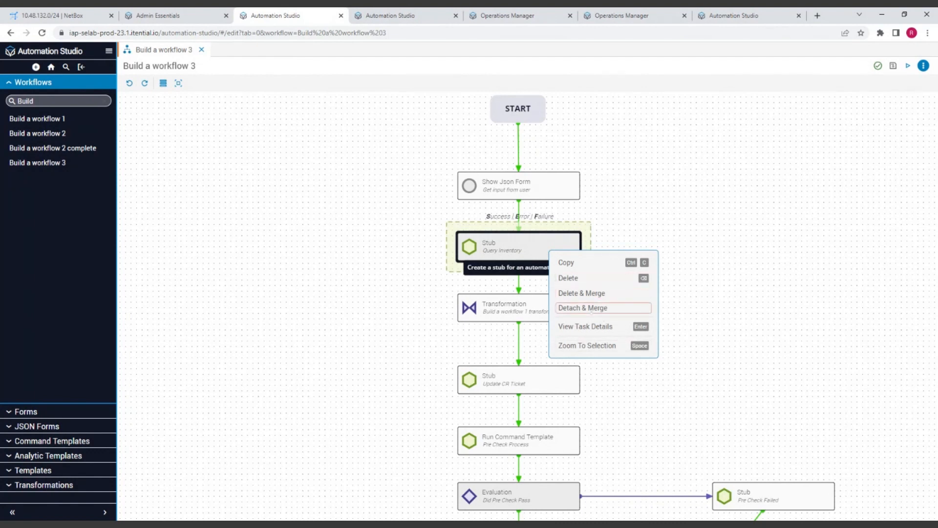
click(587, 293)
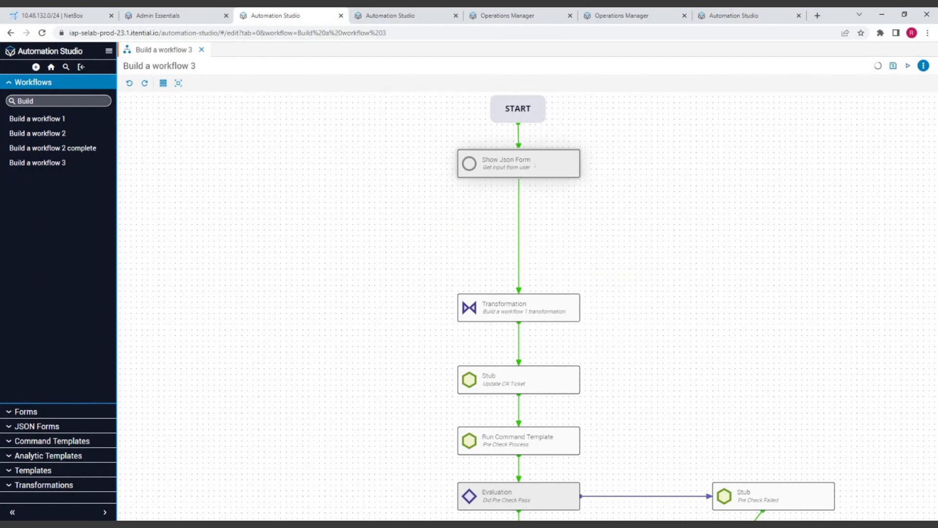
Move Show Json Form closer to START and insert the Netbox postIpamPrefixesIdAvailableIps task on the connection directly below it
drag(535, 166, 534, 155)
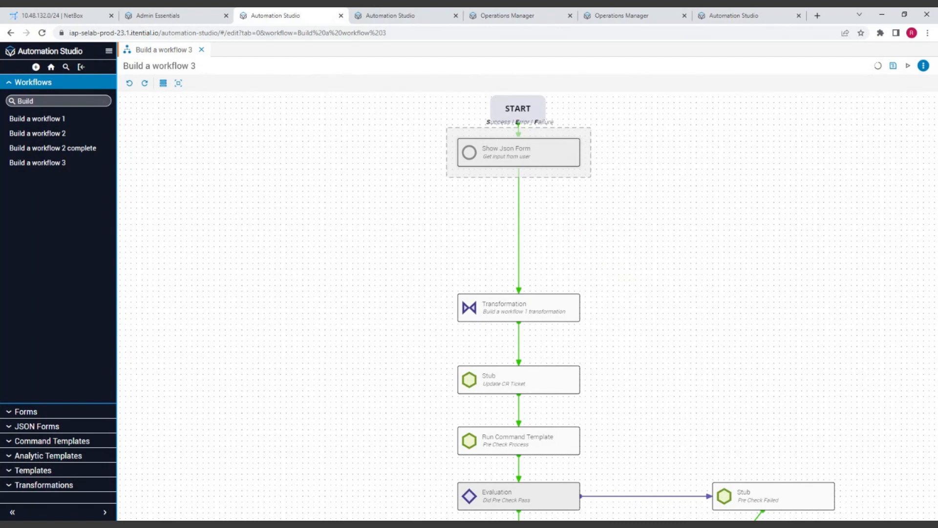
click(163, 83)
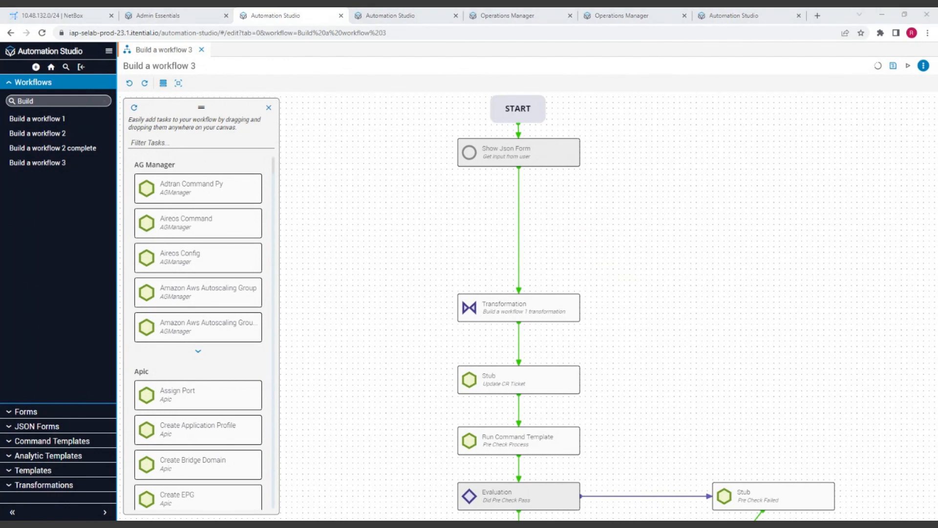
click(186, 143)
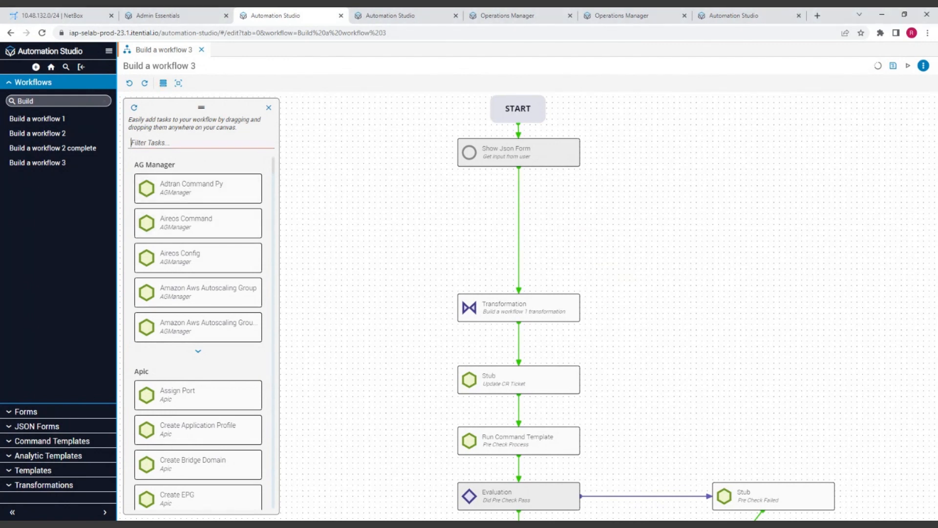
text(postIpamPrefixesIdAvailableIps)
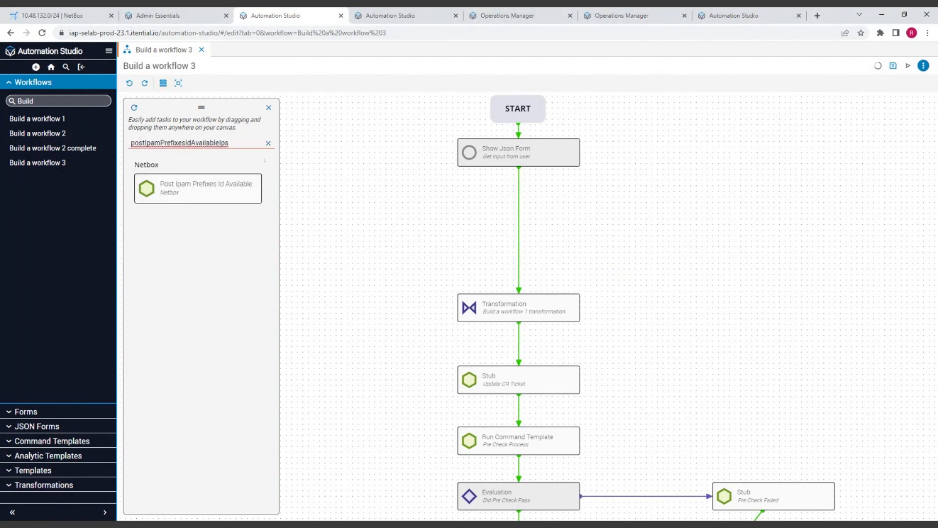
drag(198, 189, 521, 204)
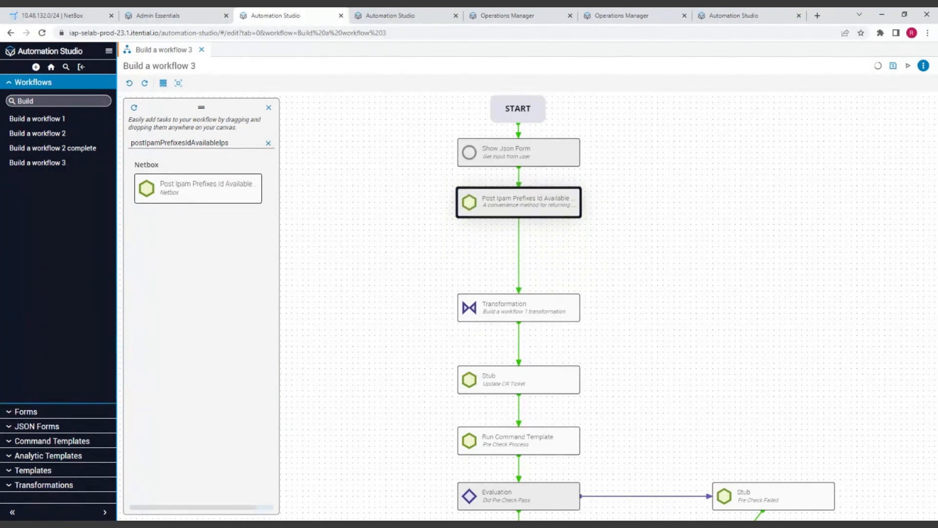
Insert a WorkFlowEngine Transformation task between the new Netbox task and the Build a workflow 1 transformation
click(268, 143)
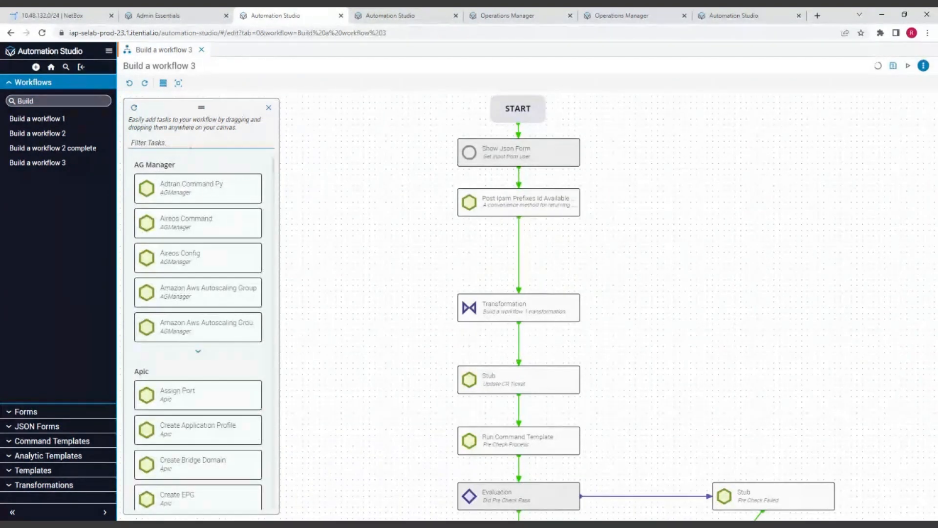
text(Transformation)
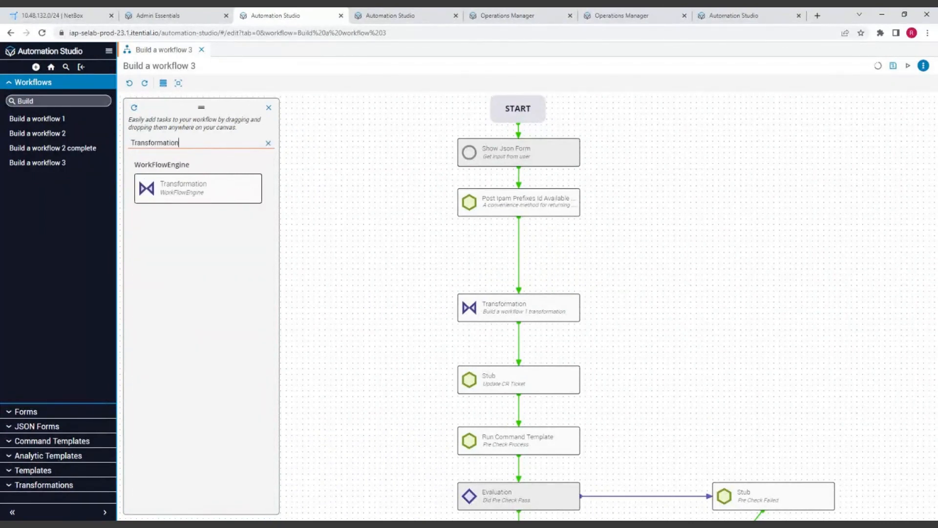
drag(196, 188, 517, 264)
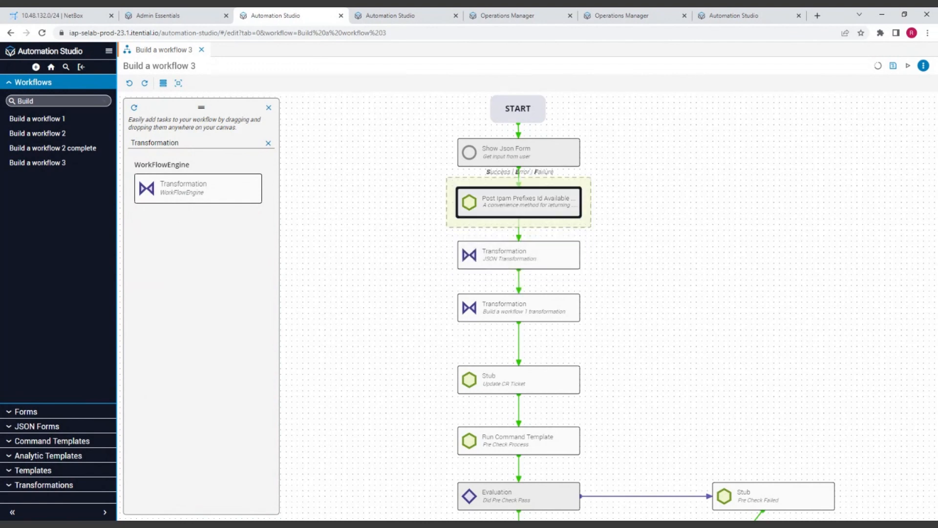
Configure the Netbox task's static inputs with id 32 and data containing status "active" and description "Webinar Build a Workflow Test"
double_click(549, 204)
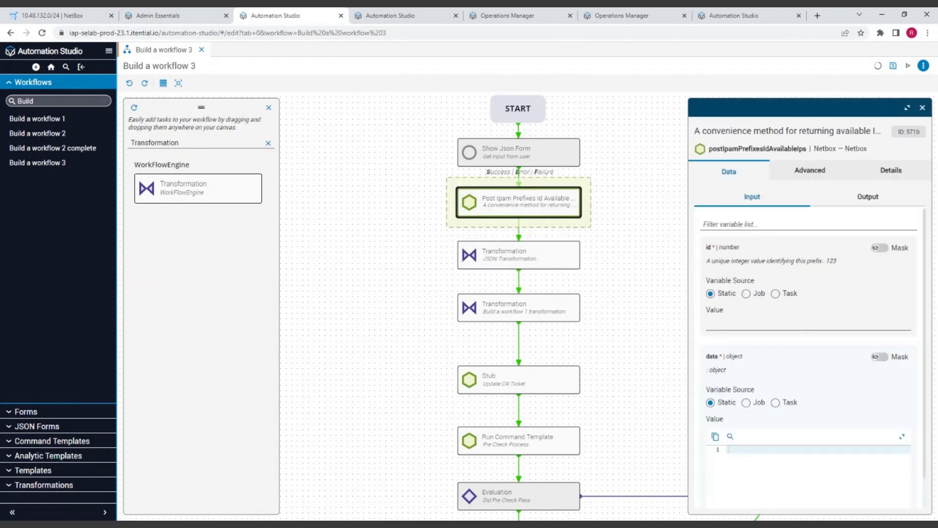
click(753, 324)
text(32)
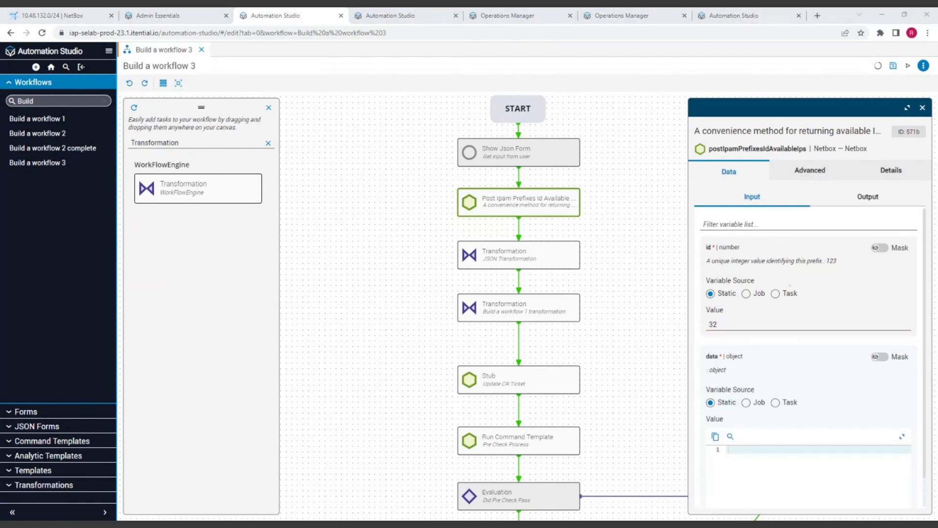
key(alt+Tab)
text({     "status": "active",     "description": "Webinar Build a Workflow Test" })
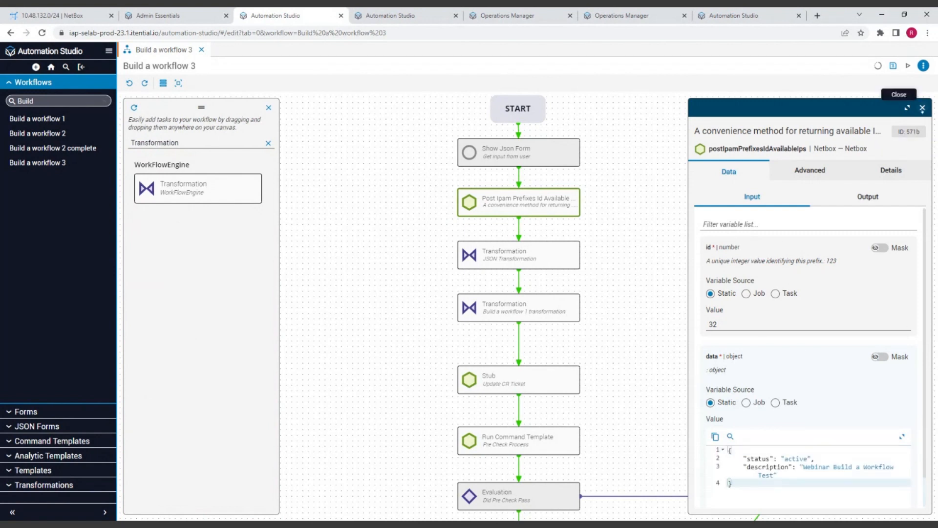
click(922, 108)
View the data settings of the newly added JSON Transformation task
click(518, 255)
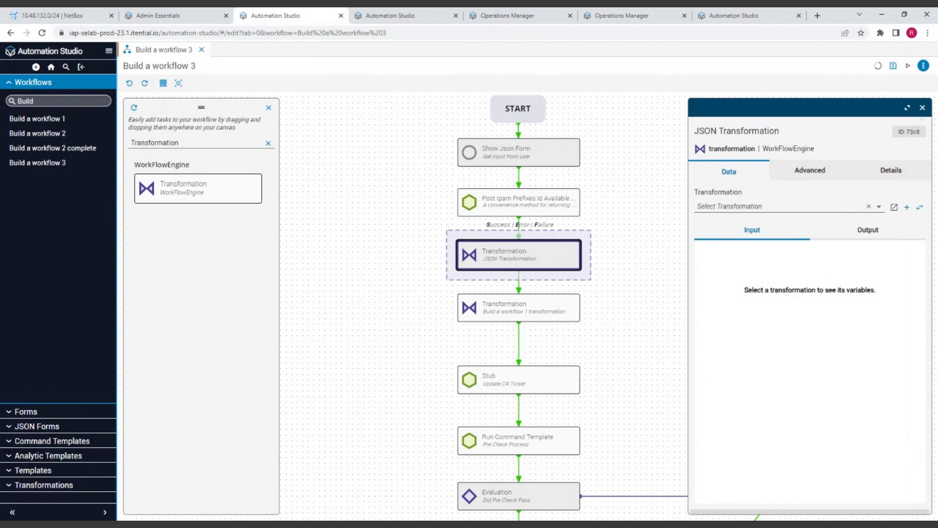
click(922, 107)
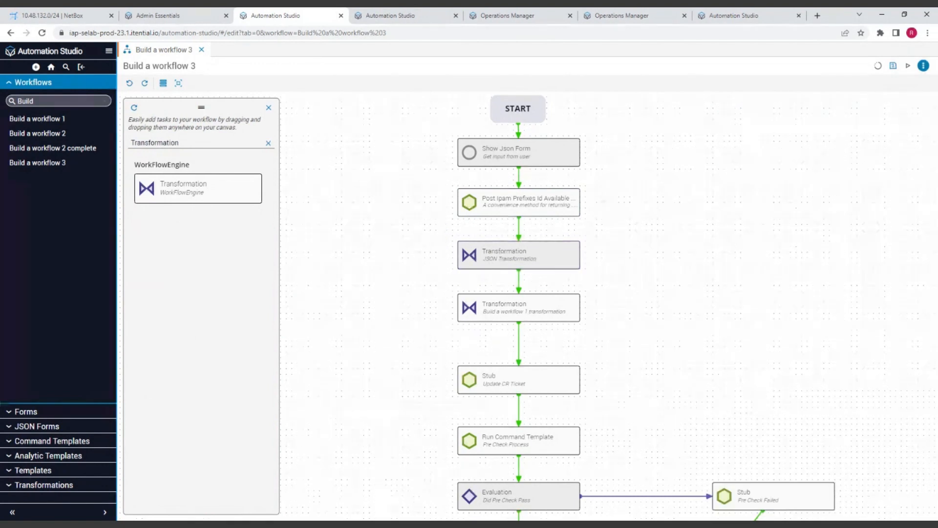